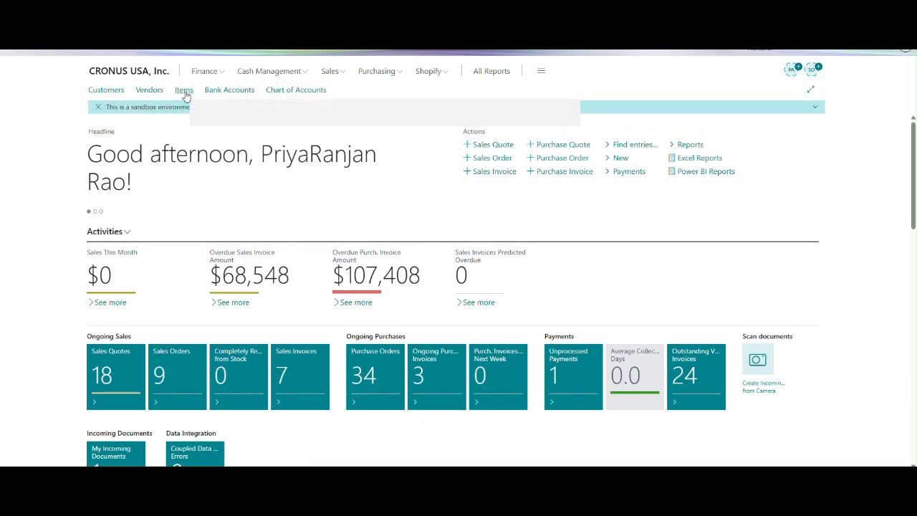
Open the item card of 1005 Birthday Gift Pack from the item list, examine its replenishment system, and return to the list.
left_click(183, 91)
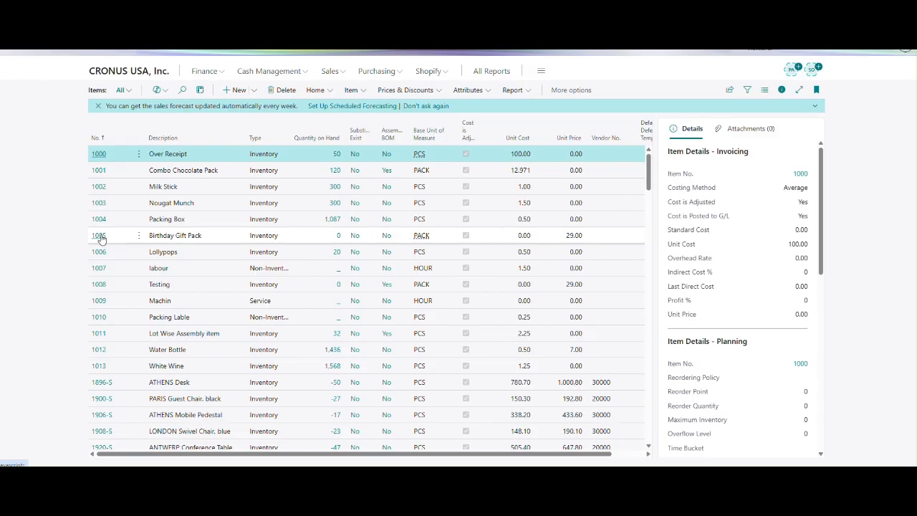
left_click(99, 237)
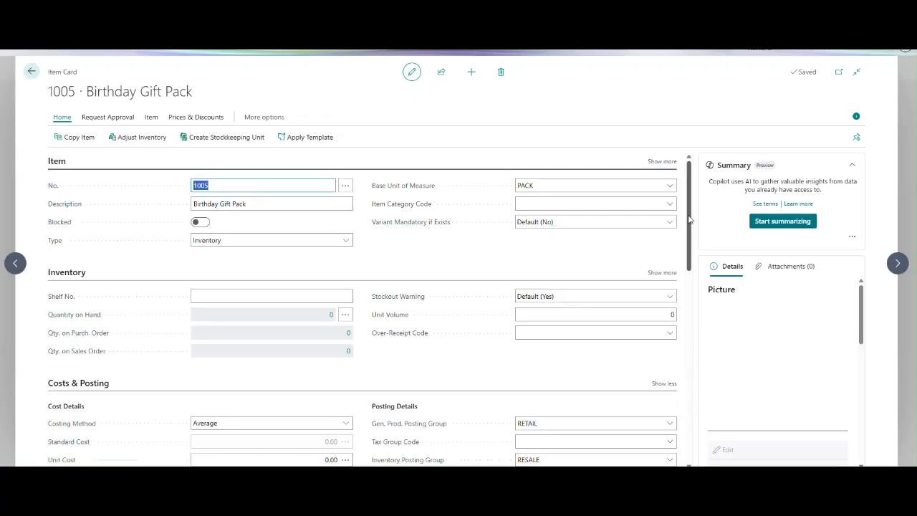
left_click_drag(690, 220, 691, 359)
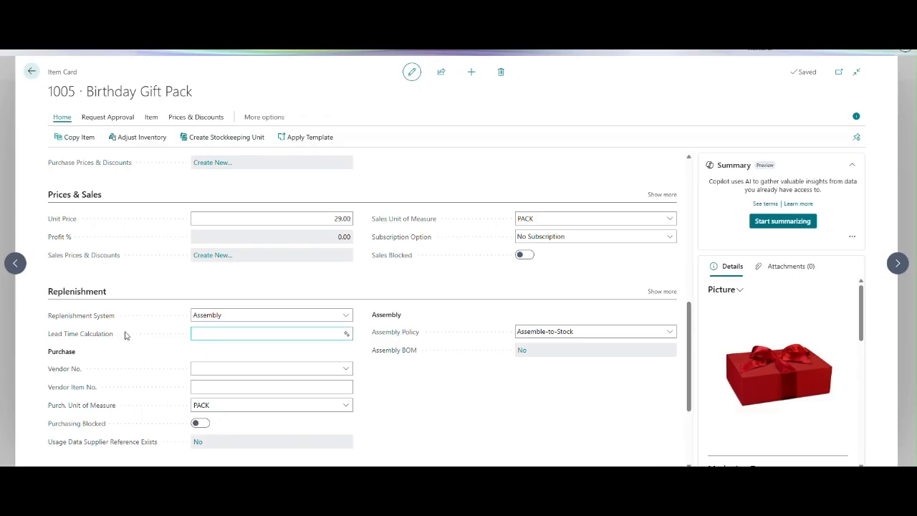
left_click(238, 320)
left_click(239, 318)
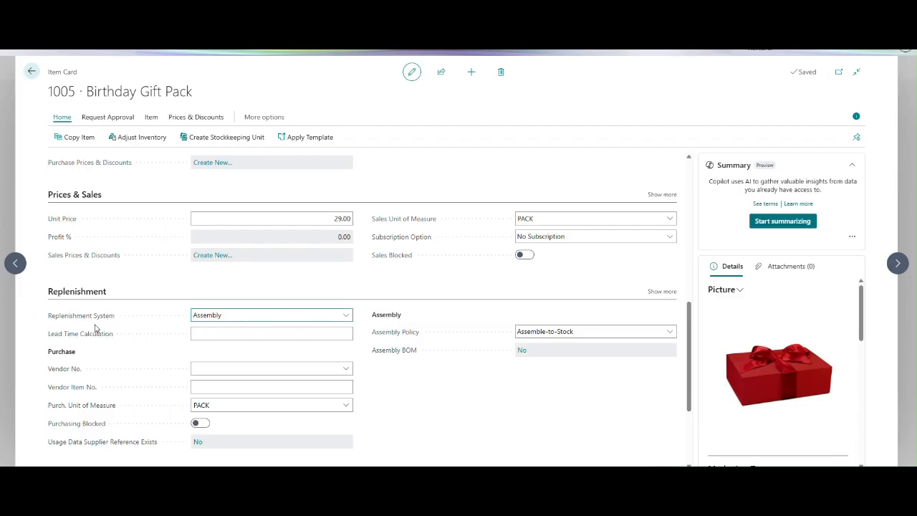
left_click(240, 319)
left_click(240, 319)
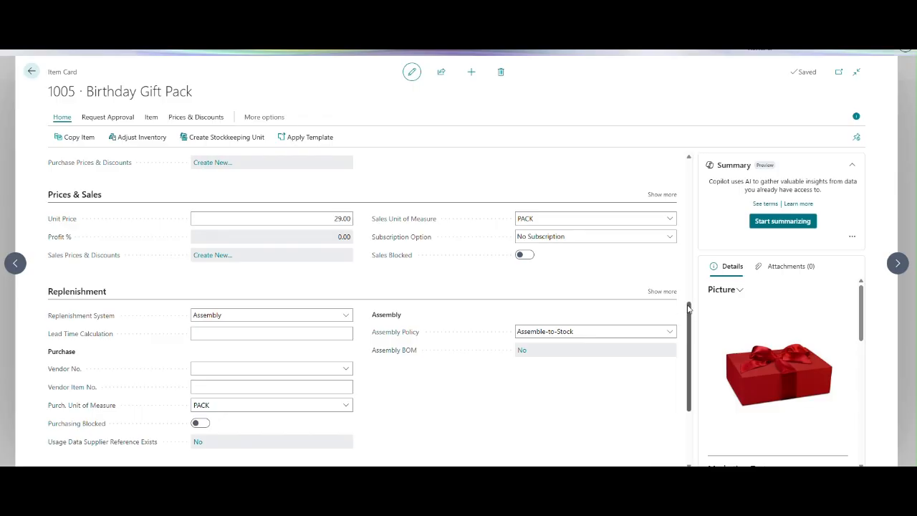
left_click_drag(689, 309, 691, 129)
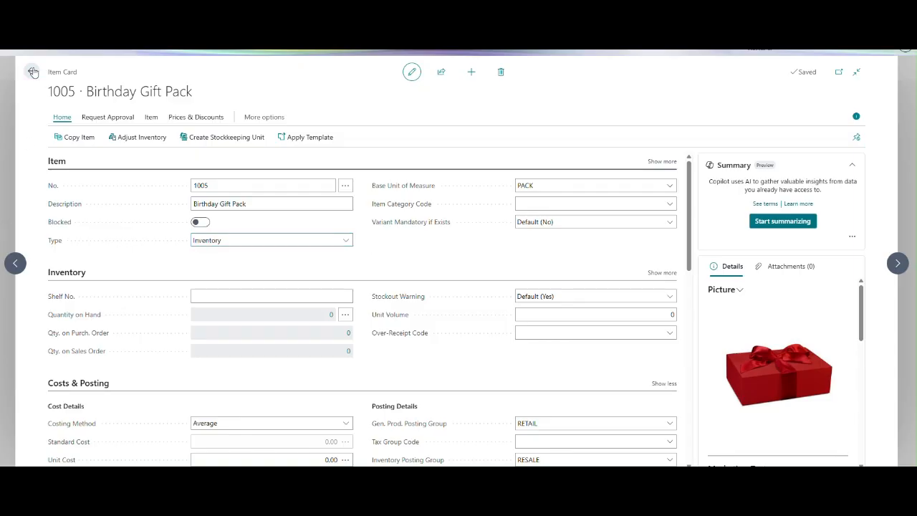
key("Escape")
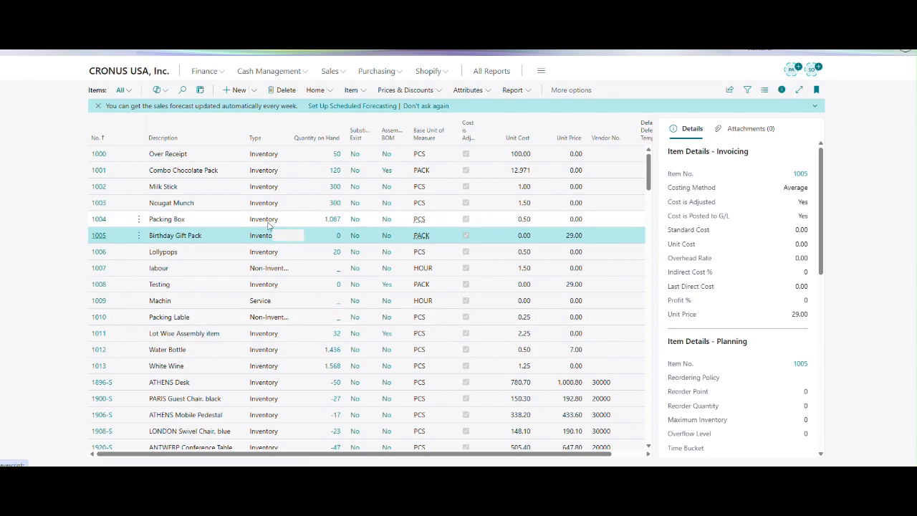
Examine the replenishment and item tracking settings of item 1004 Packing Box, then return to the item list.
left_click(100, 221)
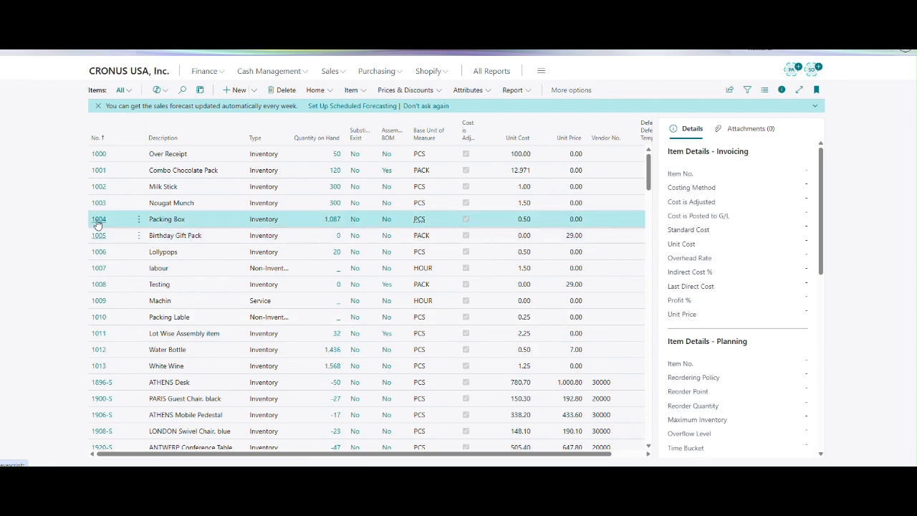
key("alt+n")
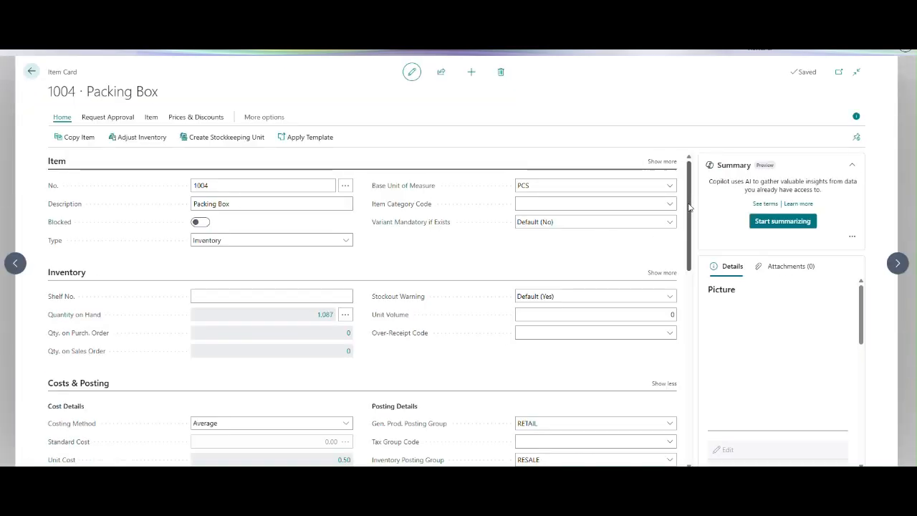
left_click_drag(689, 210, 258, 352)
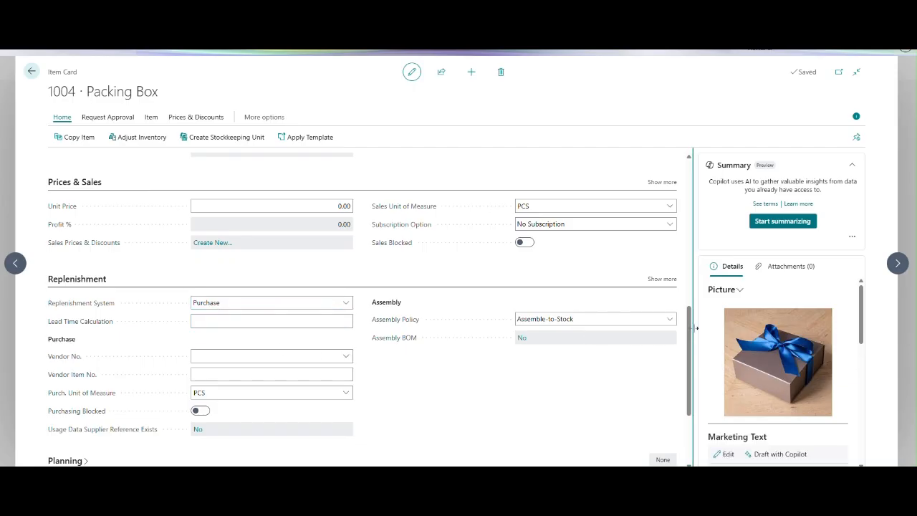
scroll(516, 287, "down", 2)
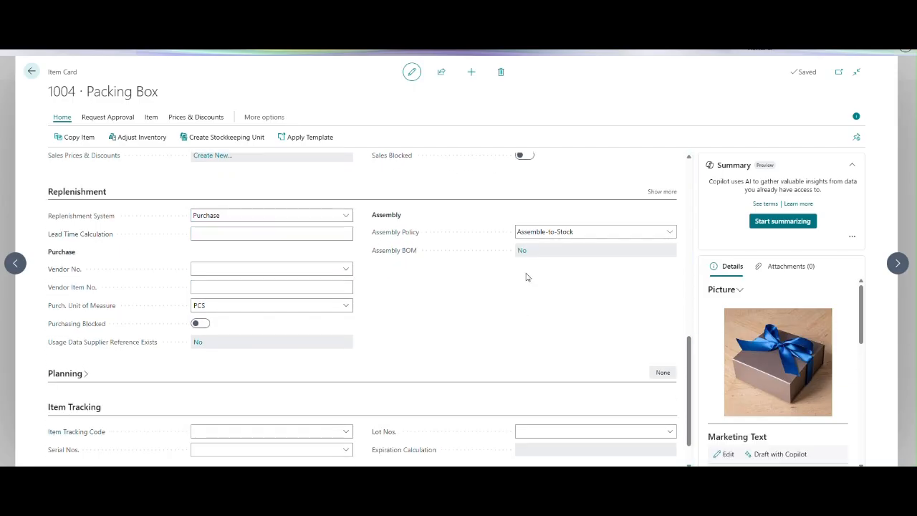
left_click(32, 72)
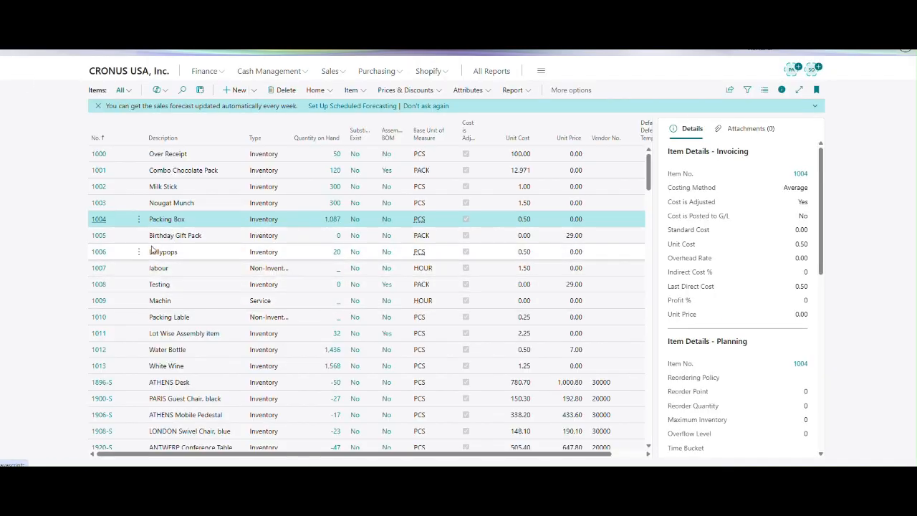
Check the Assembly BOM of item 1005 Birthday Gift Pack from its replenishment settings, then return to the item list.
left_click(101, 237)
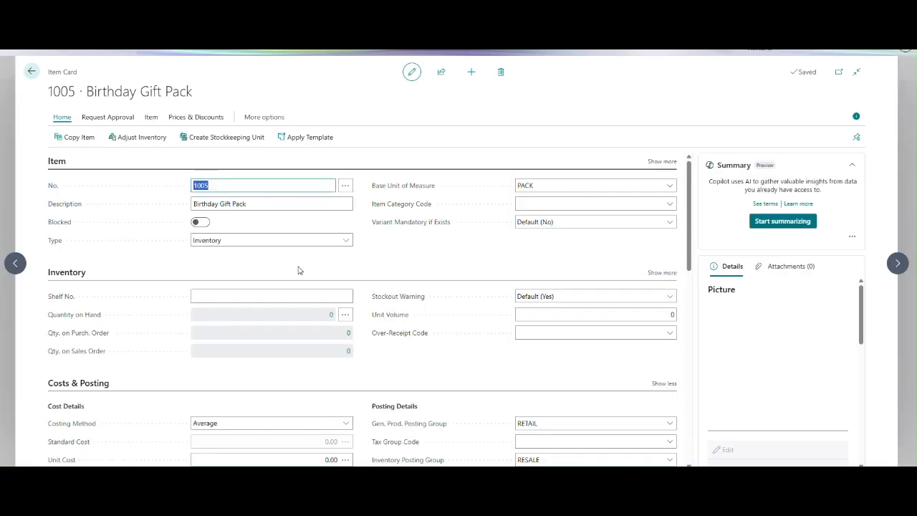
left_click_drag(692, 257, 688, 286)
scroll(430, 322, "down", 5)
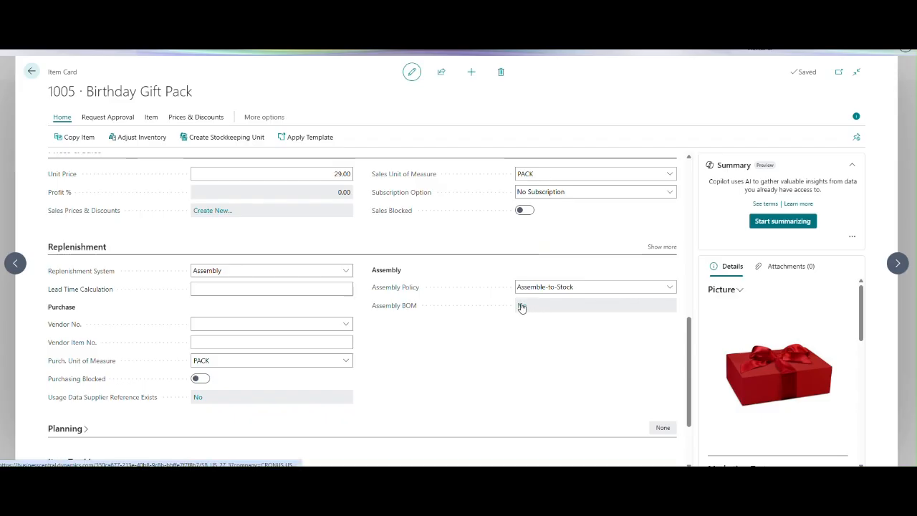
left_click(521, 306)
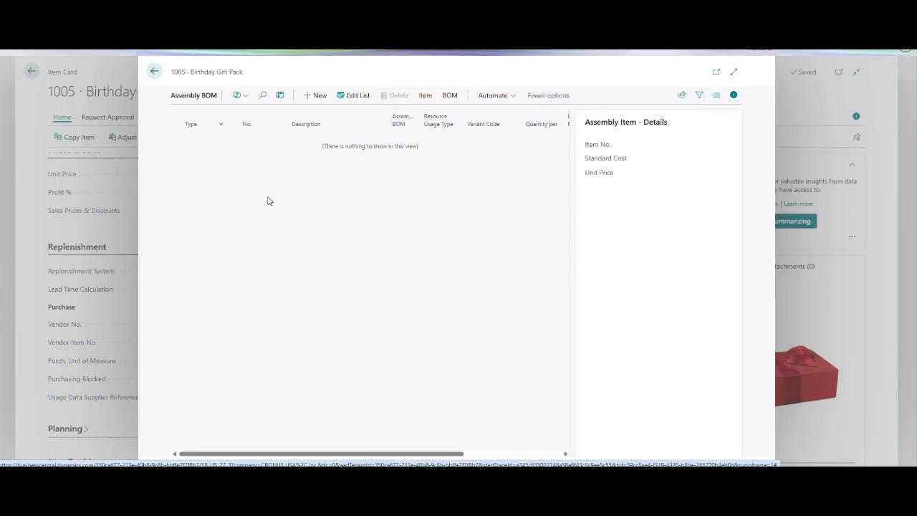
key("Escape")
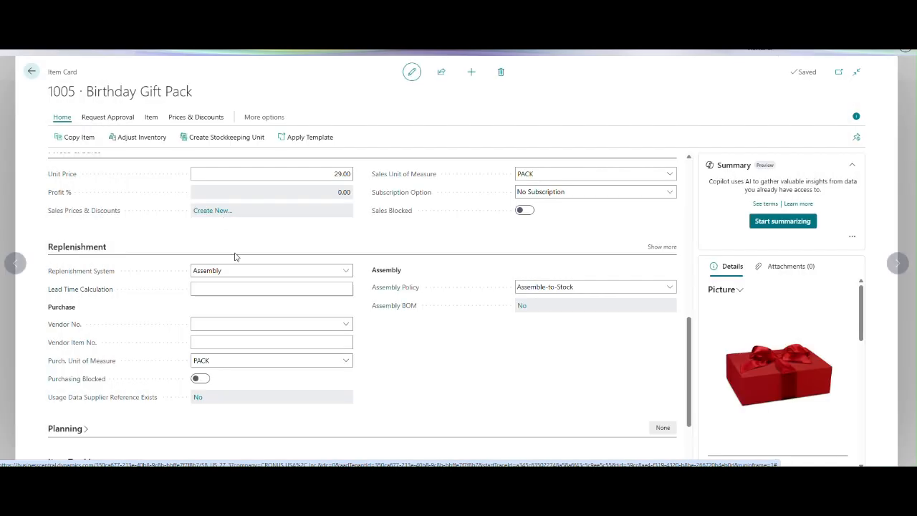
left_click(31, 71)
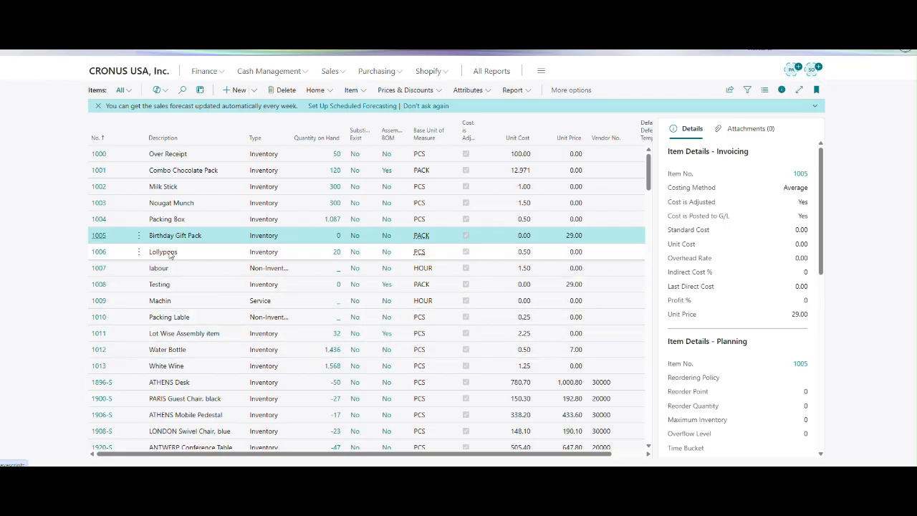
Examine the type and costing details on the card of item 1010 Packing Lable, then close the card.
left_click(99, 319)
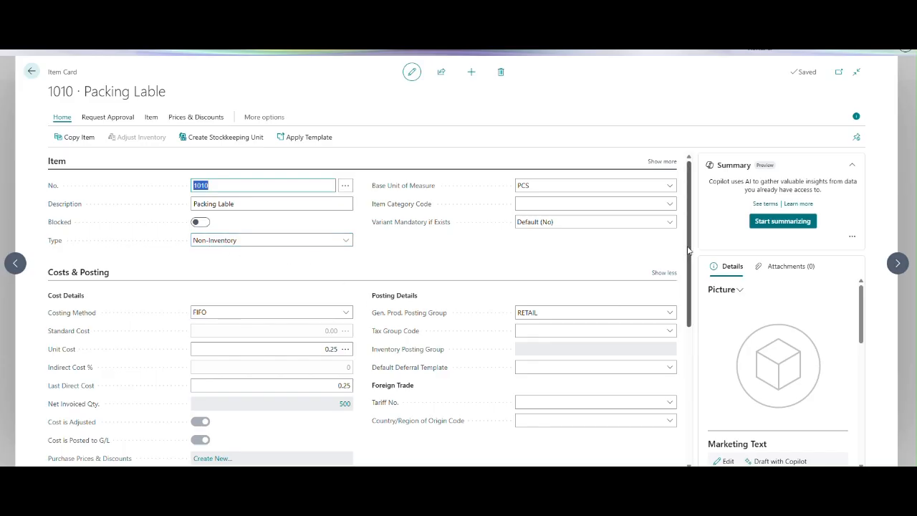
left_click_drag(686, 251, 689, 322)
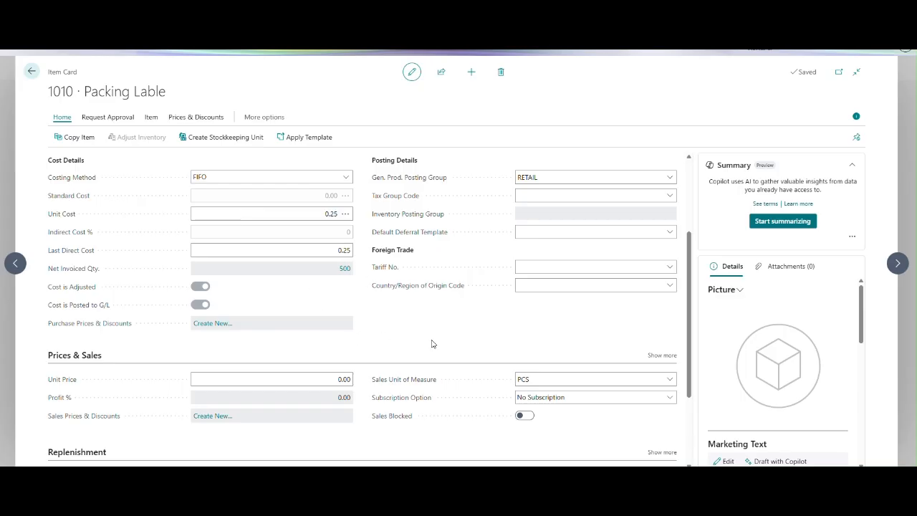
key("Escape")
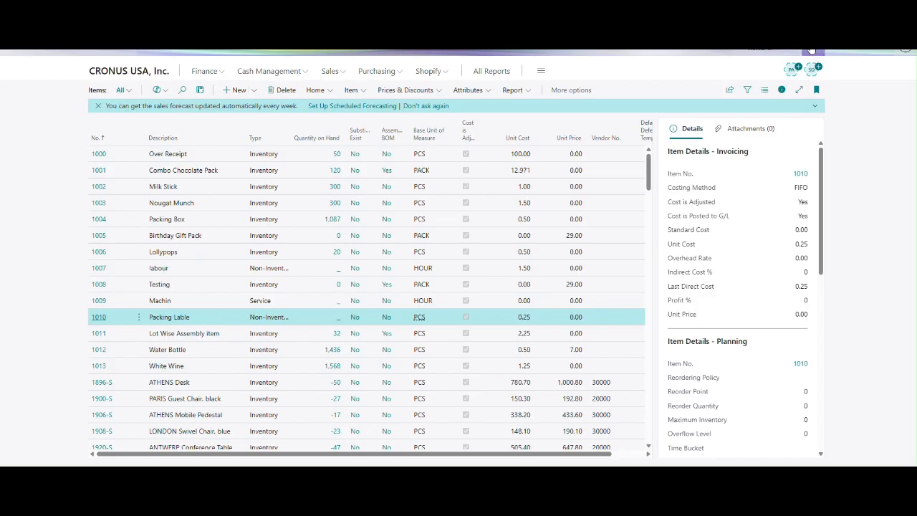
Search for "Assembly", open the Assembly Orders list, and create a new assembly order.
left_click(812, 50)
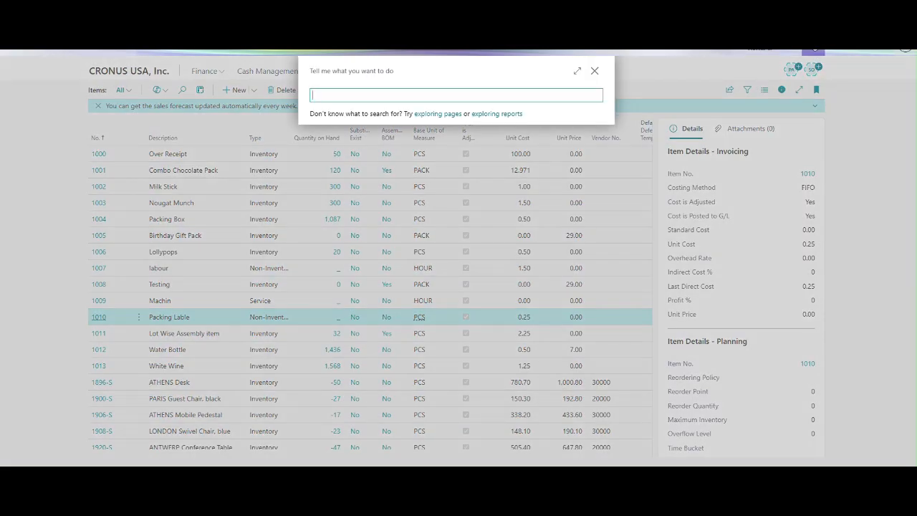
type("Asse")
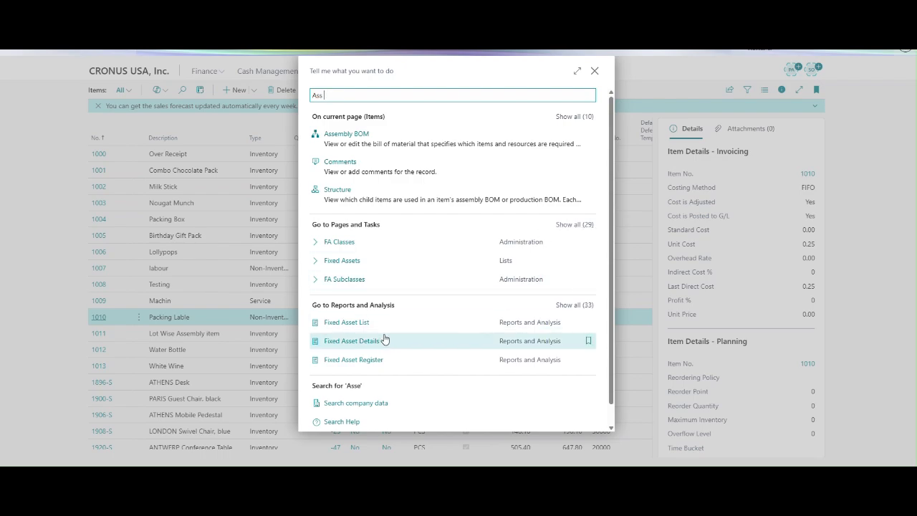
key("BackSpace")
type("embly")
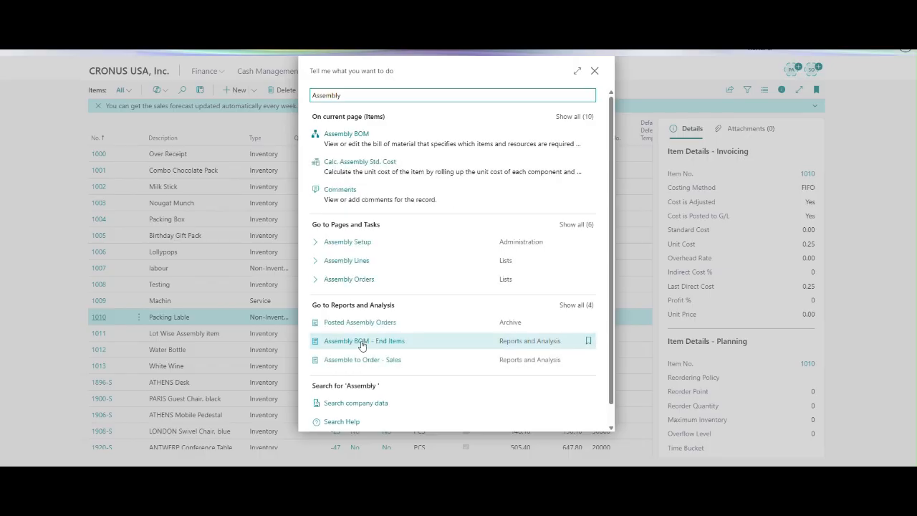
left_click(363, 284)
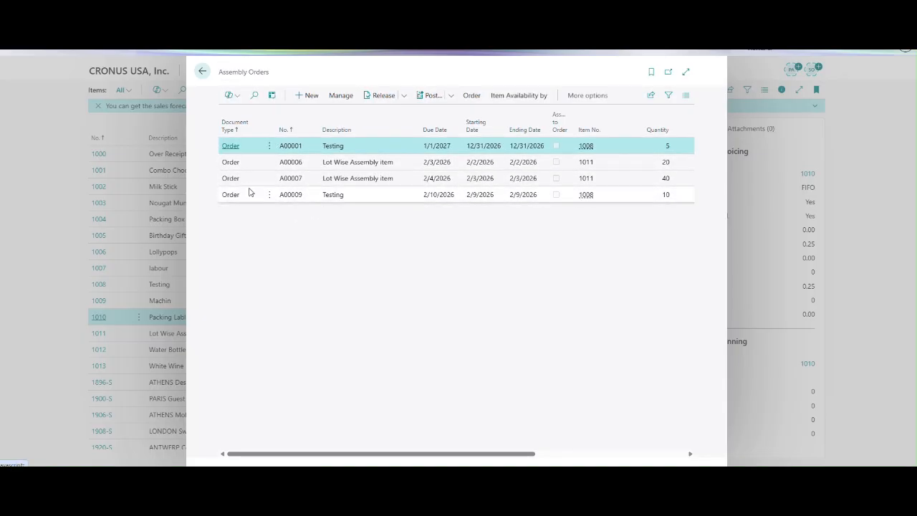
left_click(310, 96)
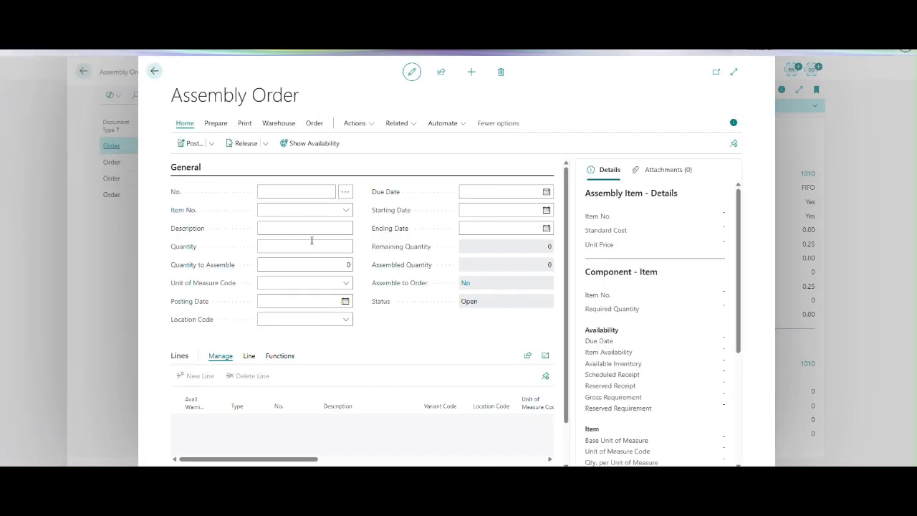
Copy item number 1005 from cell G11 of the Excel sheet and enter it as the new assembly order's item number.
left_click(306, 211)
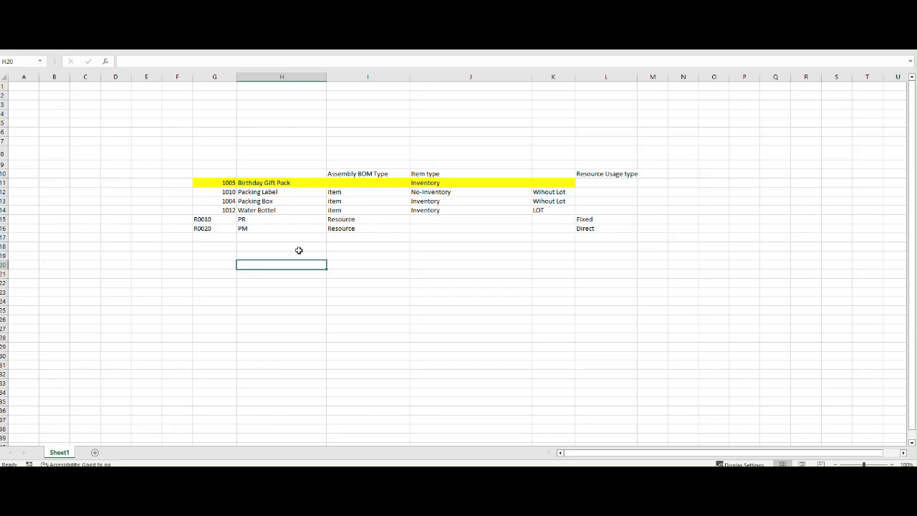
left_click(229, 185)
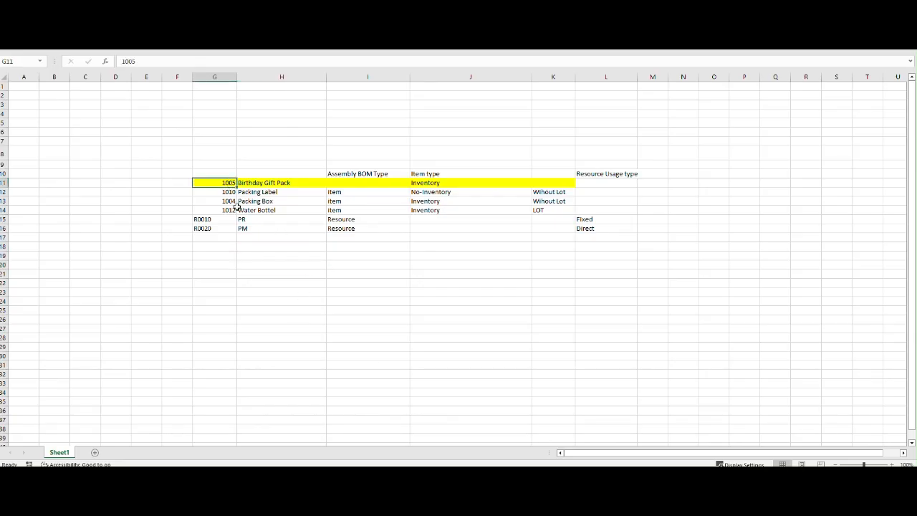
key("ctrl+c")
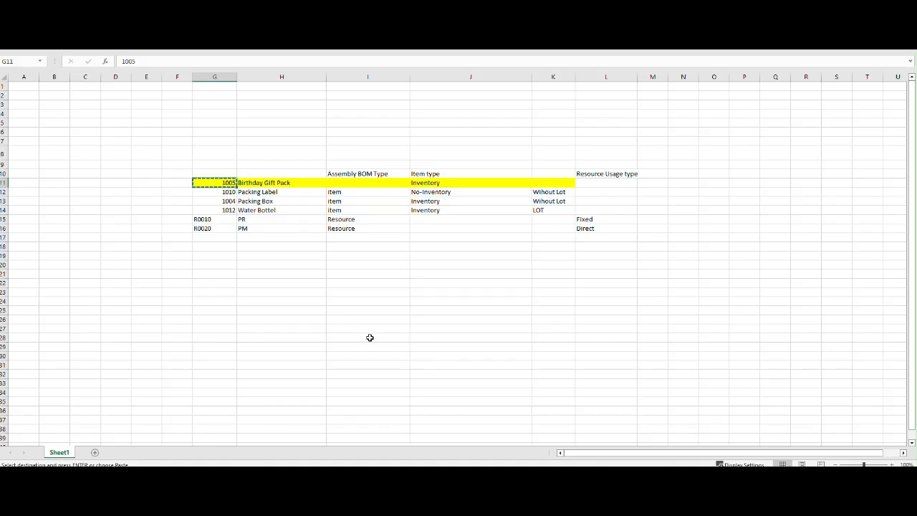
key("alt+Tab")
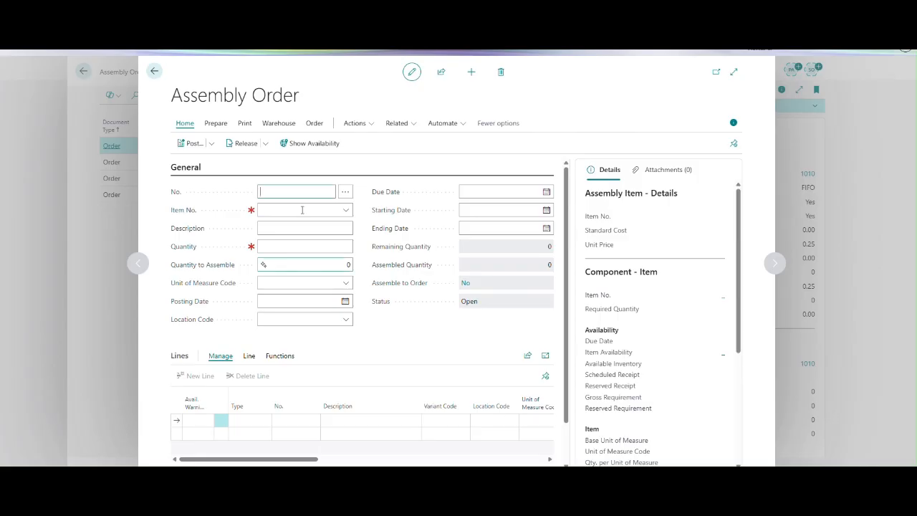
left_click(301, 210)
key("ctrl+v")
key("Tab")
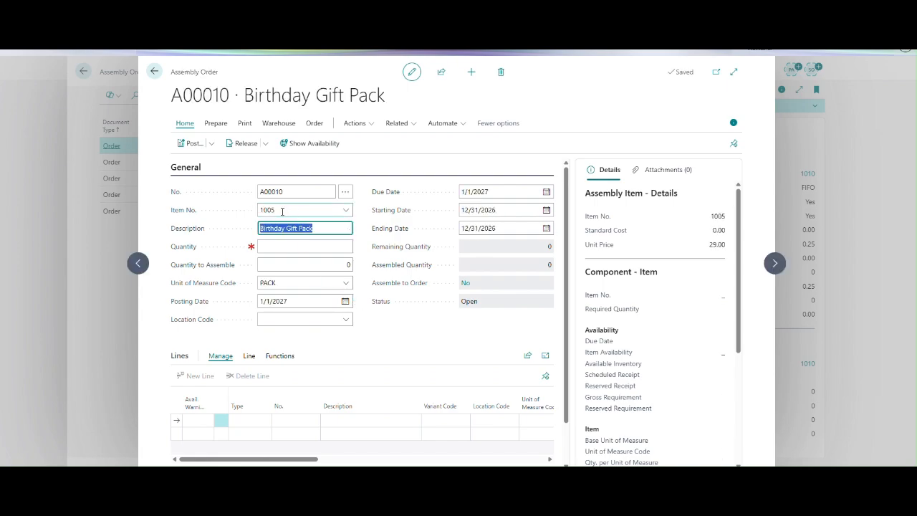
key("shift+Tab")
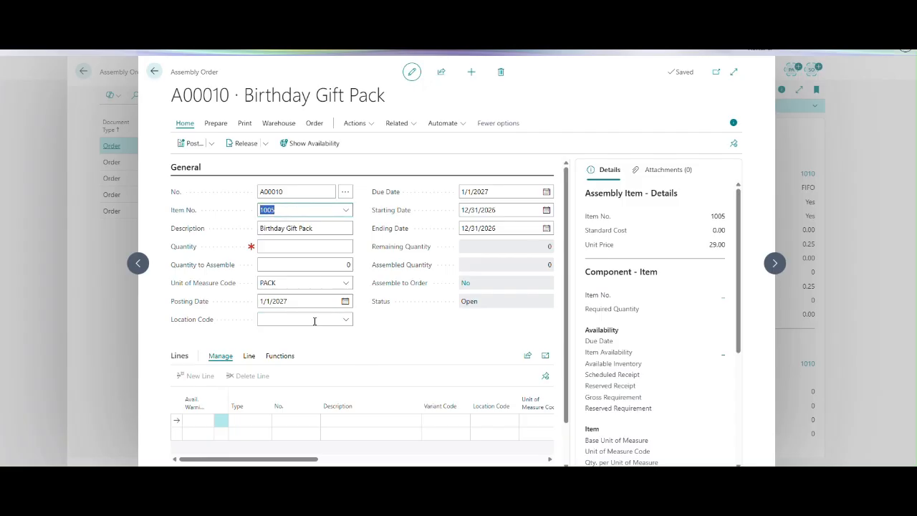
Set the assembly order's location code to EAST and its posting date to 2/12/2026.
left_click(346, 319)
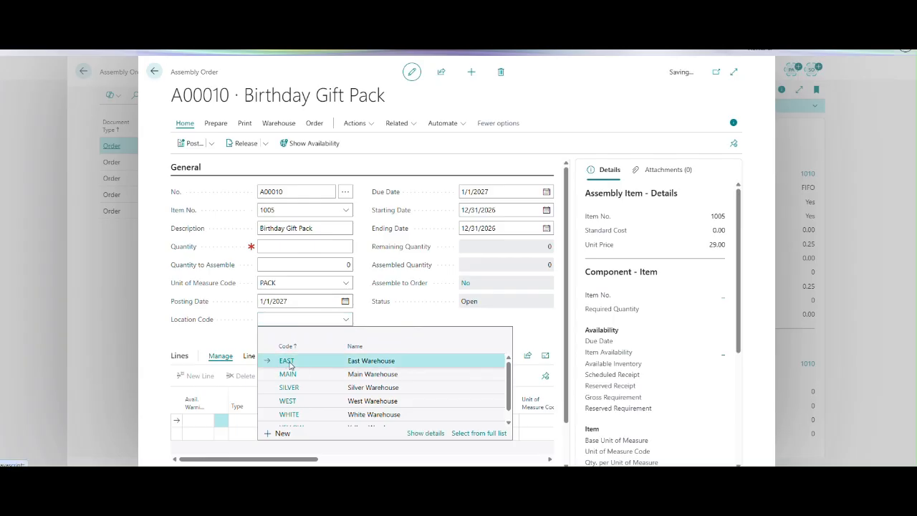
left_click(290, 364)
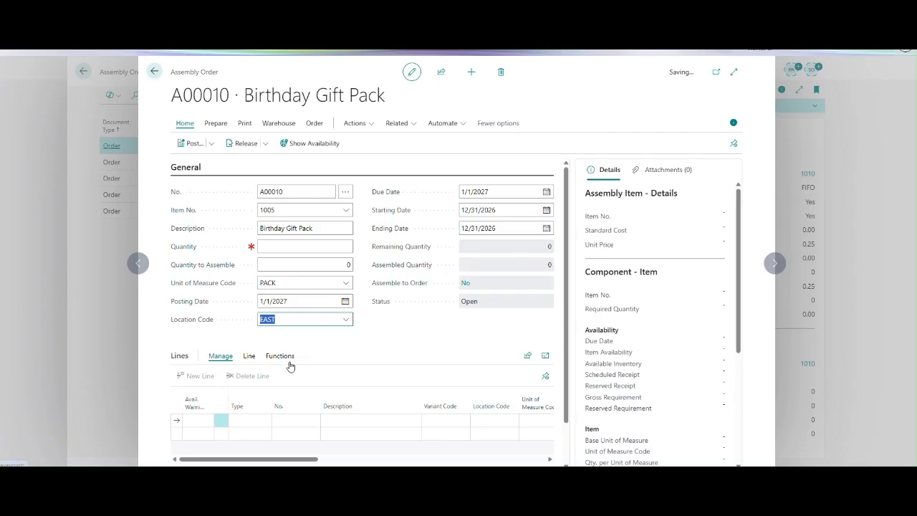
left_click(301, 302)
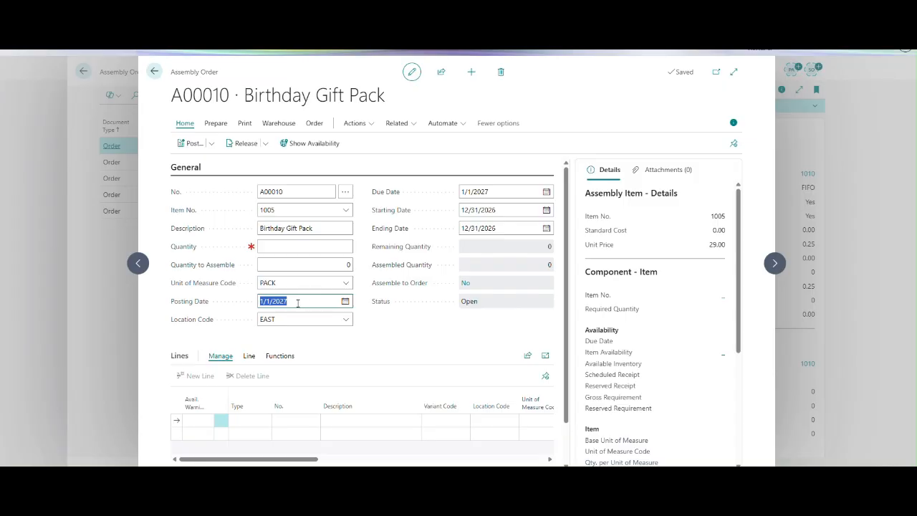
type("2/12/2026")
key("Tab")
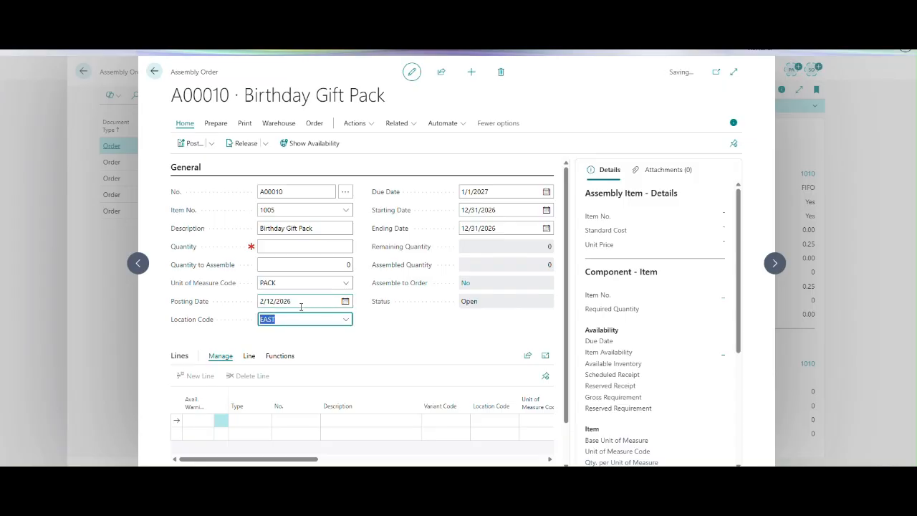
Set the assembly order's due date to 2/12/2026 and its starting date to today's date, 2/12/2026.
left_click(500, 191)
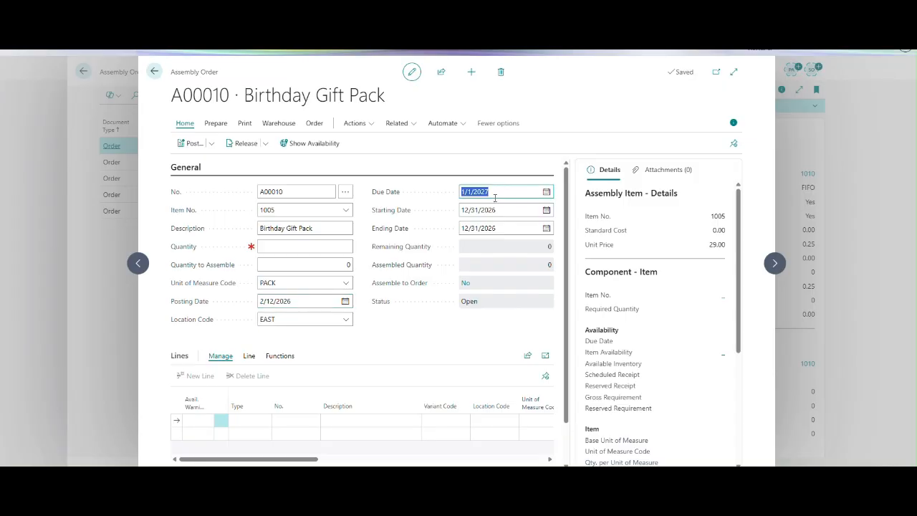
type("2/12/2026")
left_click(496, 213)
type("t")
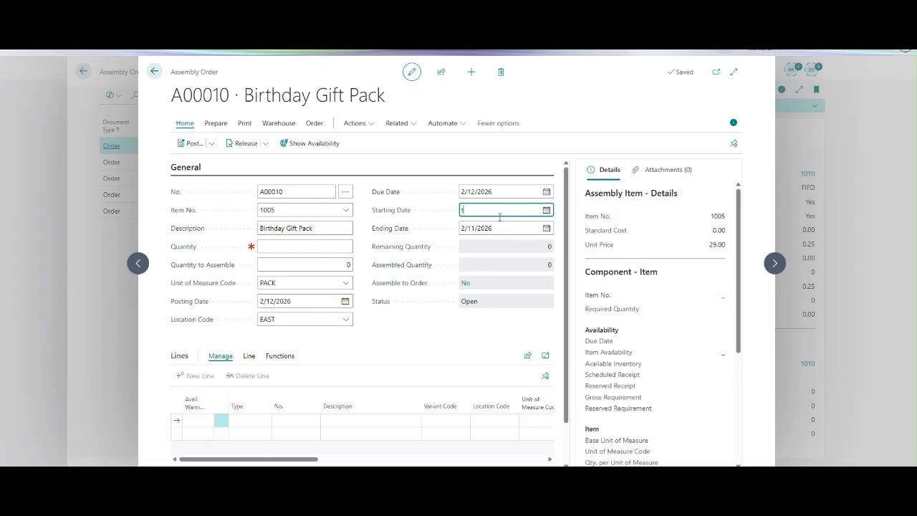
key("Tab")
left_click(498, 288)
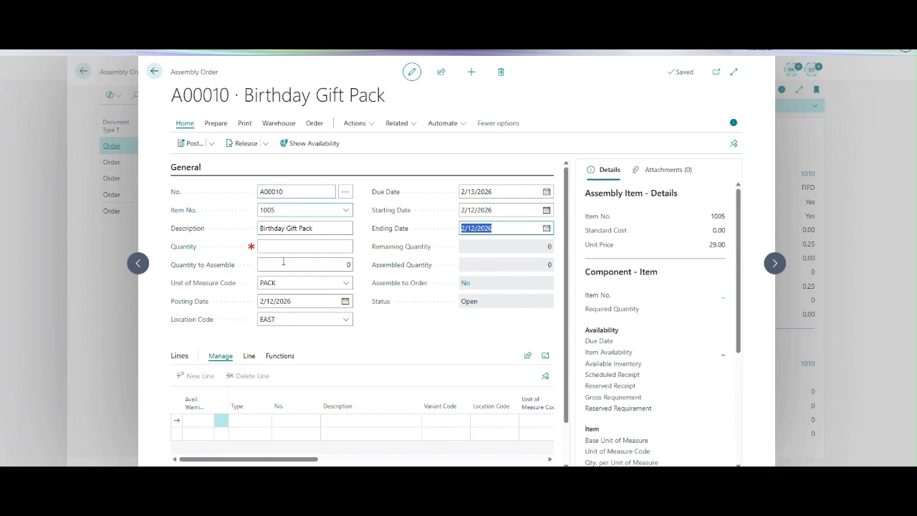
Set the assembly order's quantity to 10 and open the Assembly BOM of item 1005.
left_click(318, 245)
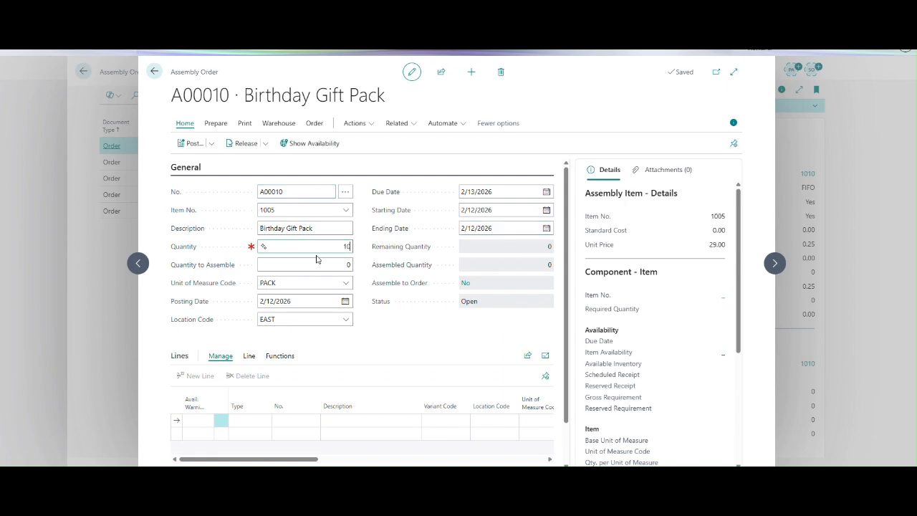
key("Tab")
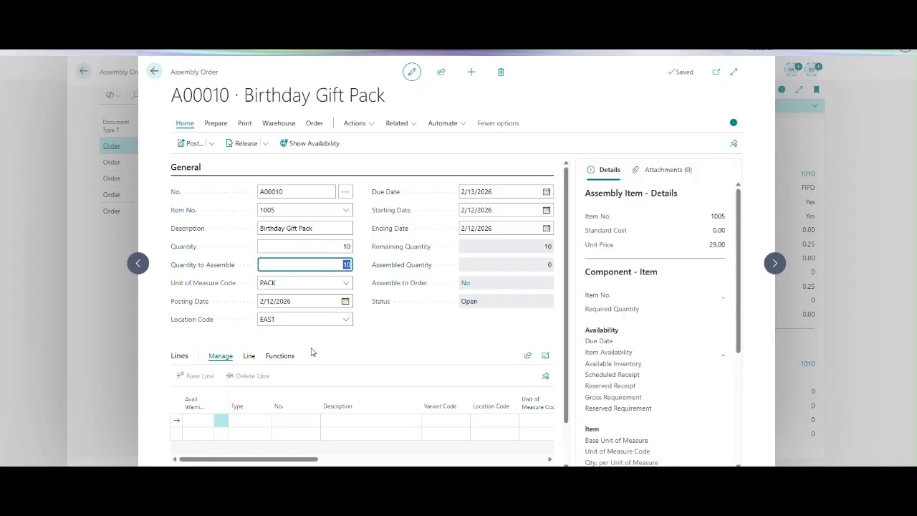
left_click(314, 124)
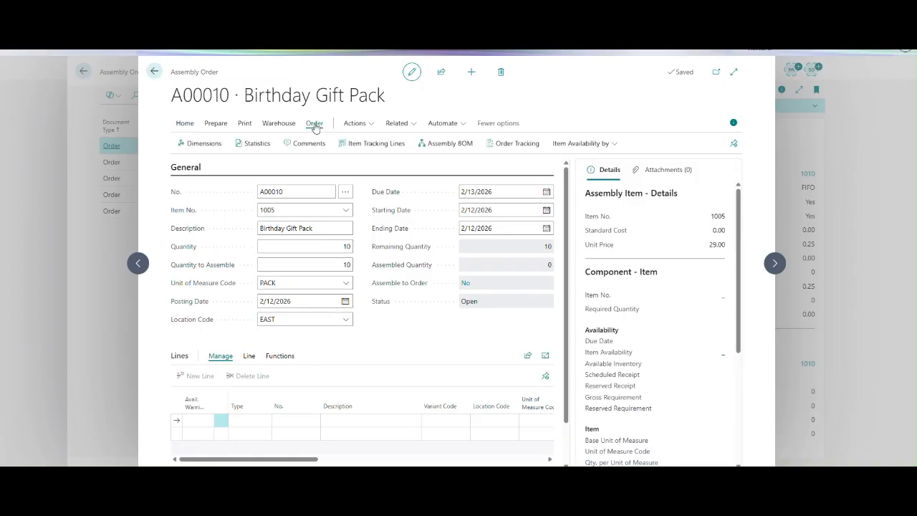
left_click(437, 148)
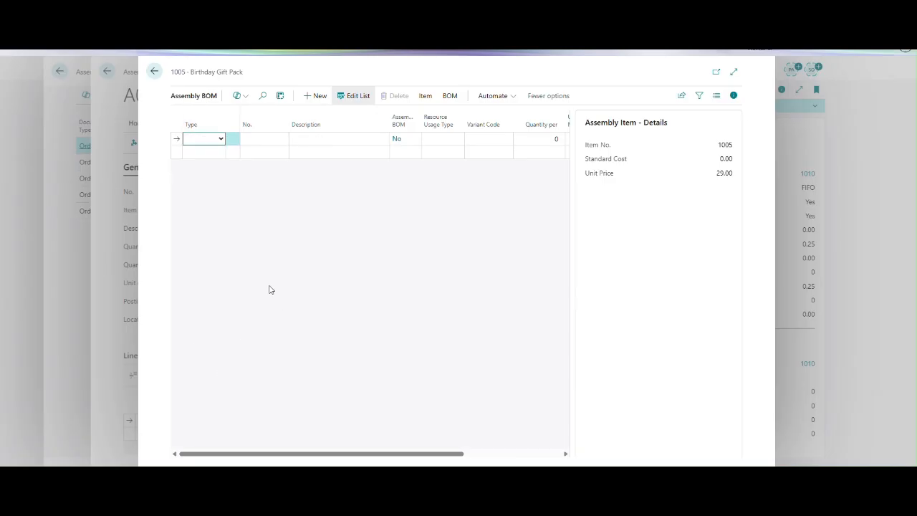
Start a BOM line of type Item, copy number 1012 from cell G14 of the Excel sheet, and return to the Assembly BOM.
left_click(221, 140)
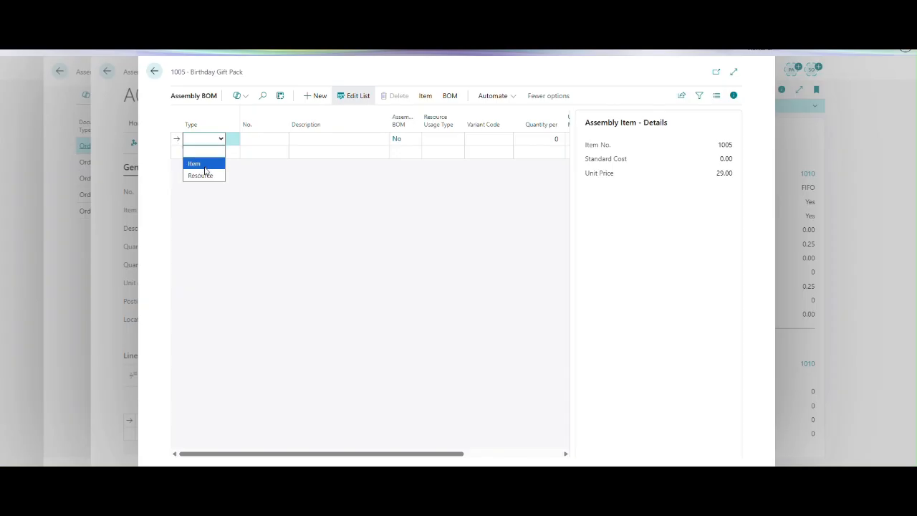
left_click(202, 164)
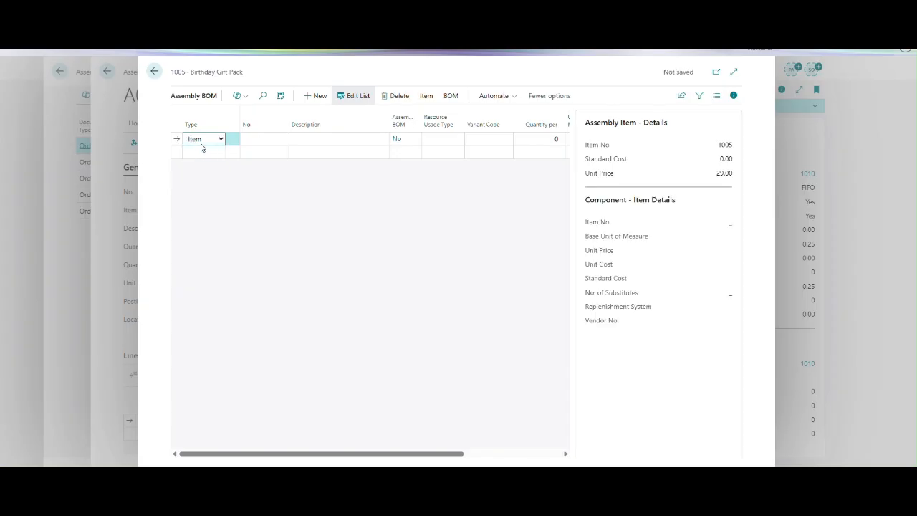
key("alt+Tab")
key("ctrl+c")
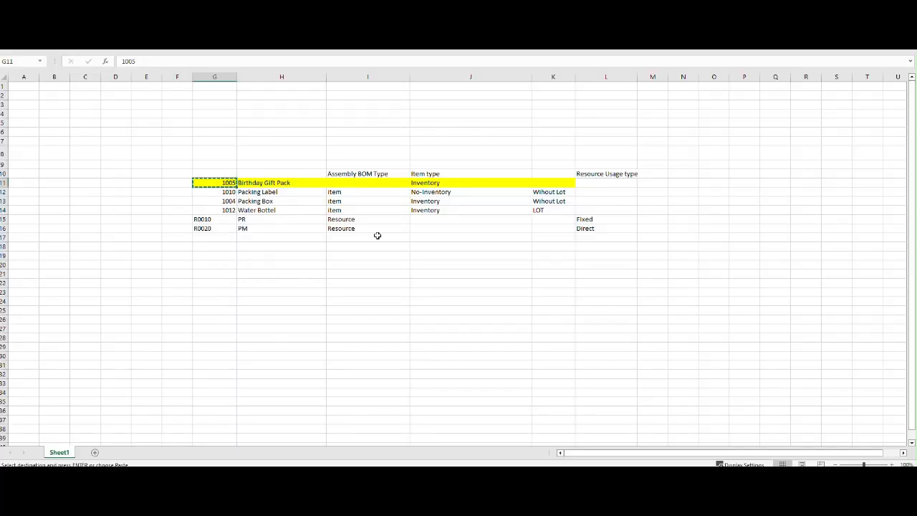
left_click(266, 210)
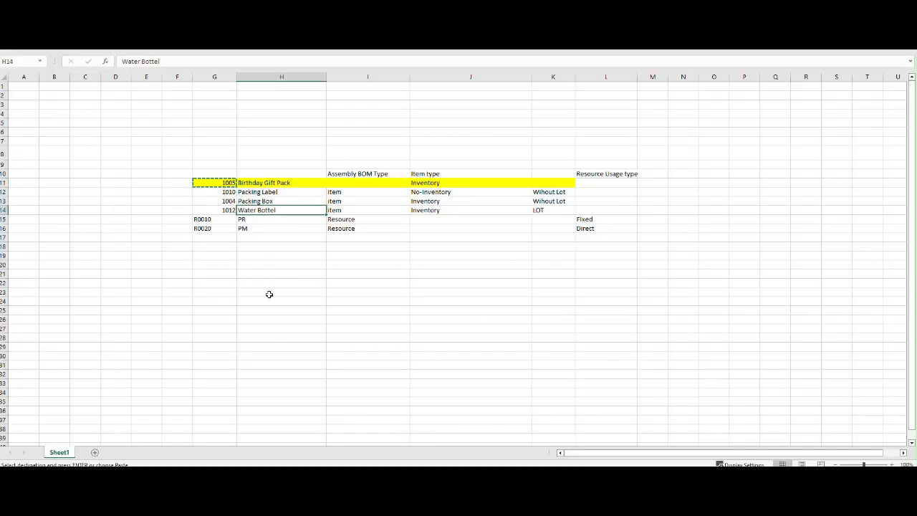
key("ctrl+c")
left_click(229, 209)
key("ctrl+c")
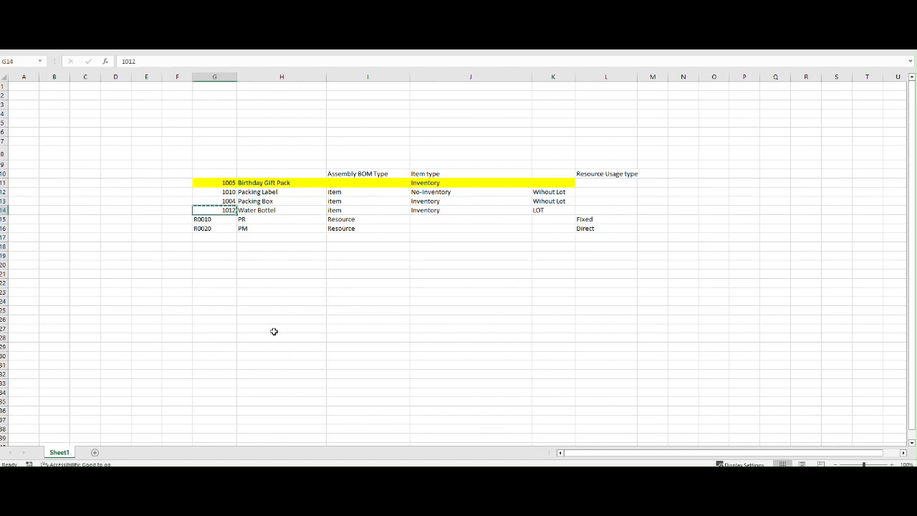
key("super+Tab")
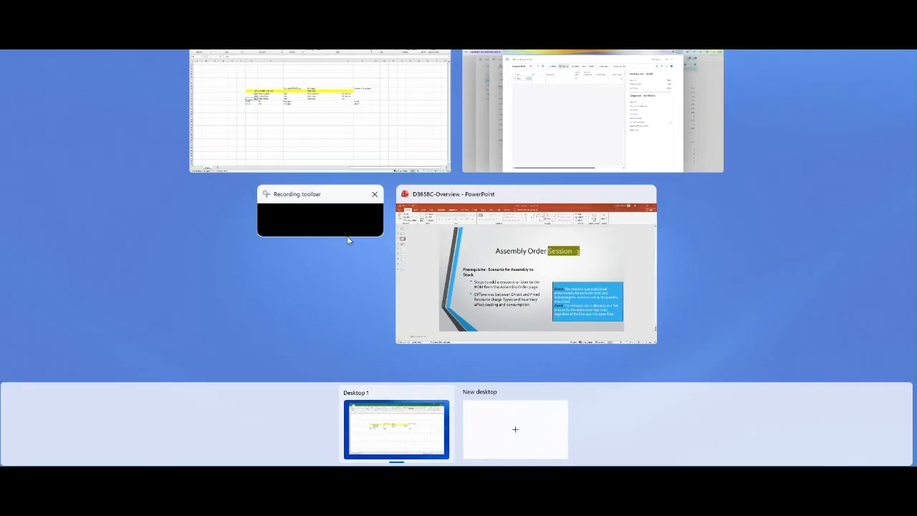
left_click(347, 233)
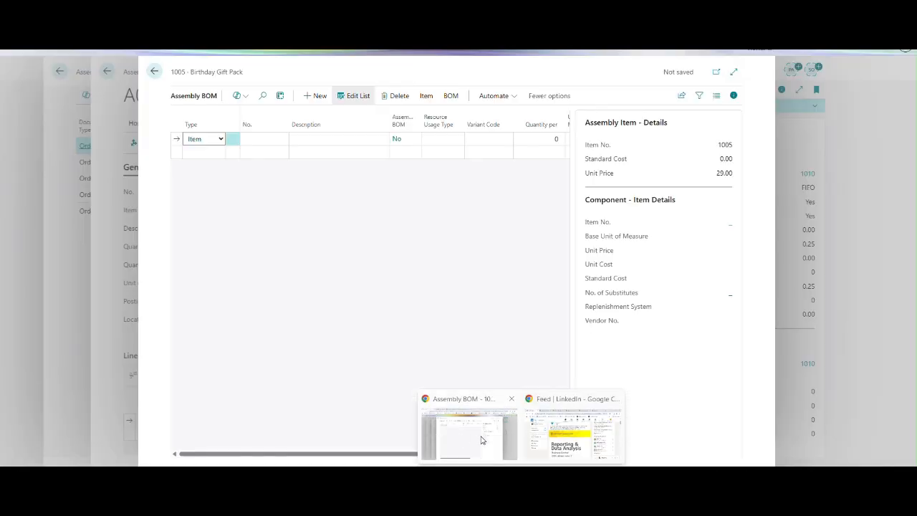
left_click(482, 441)
Enter the first BOM component as type Item with number 1012, Water Bottle.
left_click(259, 130)
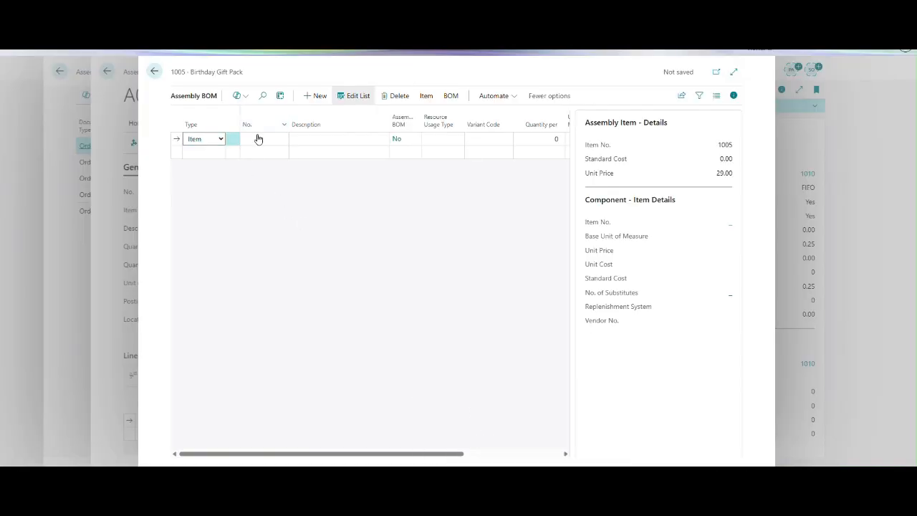
left_click(263, 140)
left_click(201, 153)
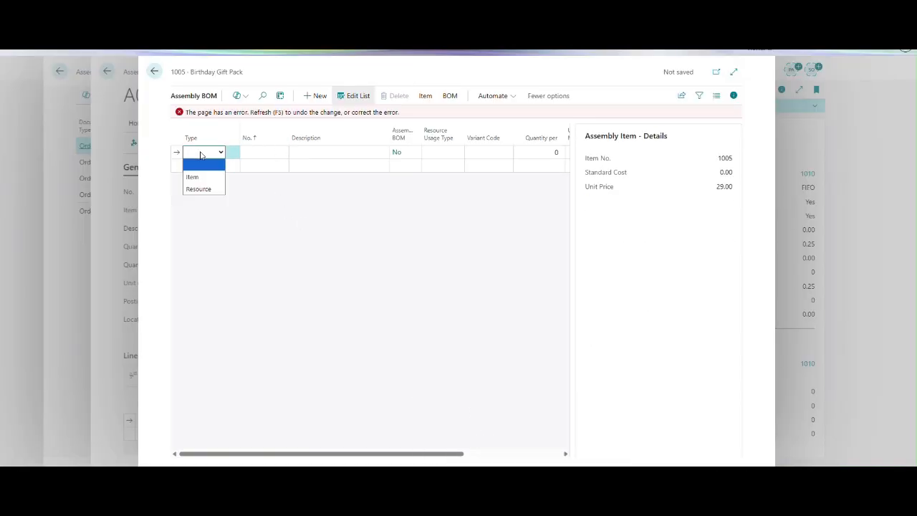
left_click(199, 176)
left_click(265, 149)
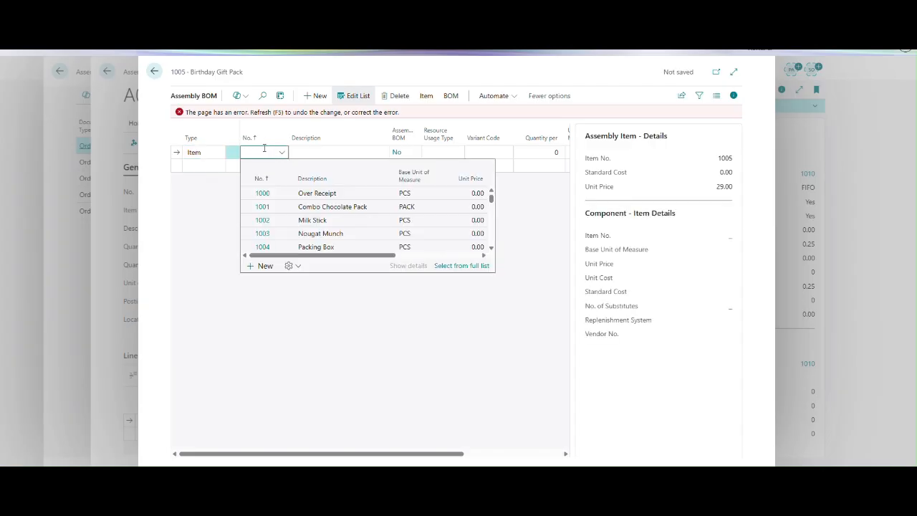
type("1012")
key("Tab")
key("Tab")
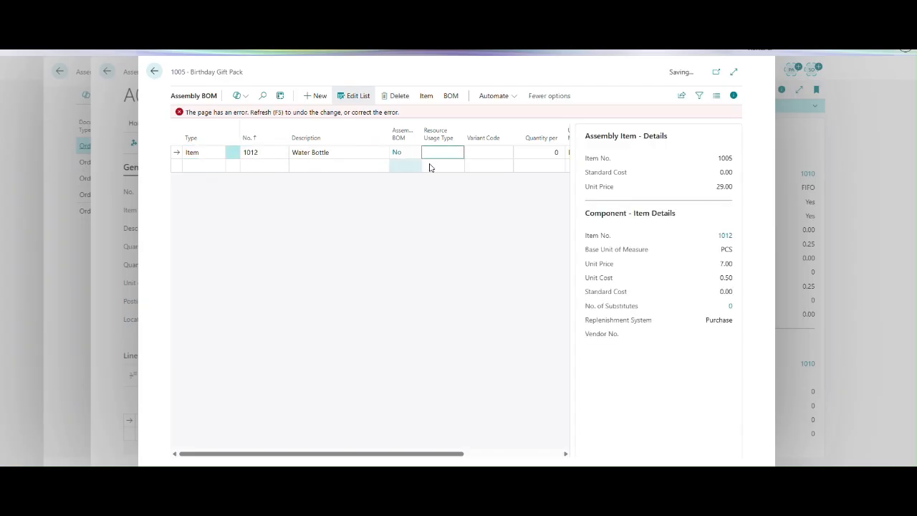
key("Tab")
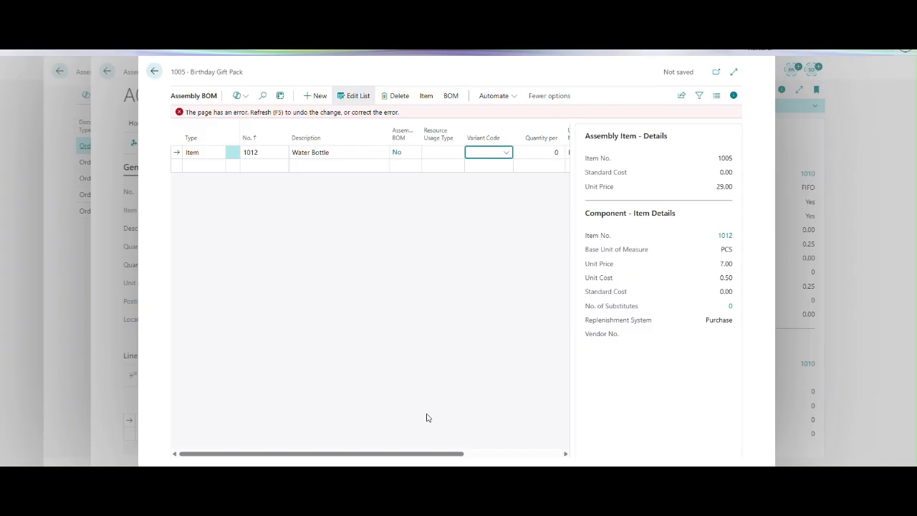
Set the Water Bottle component's quantity per to 2 and refresh the Assembly BOM to clear the page error.
left_click(465, 453)
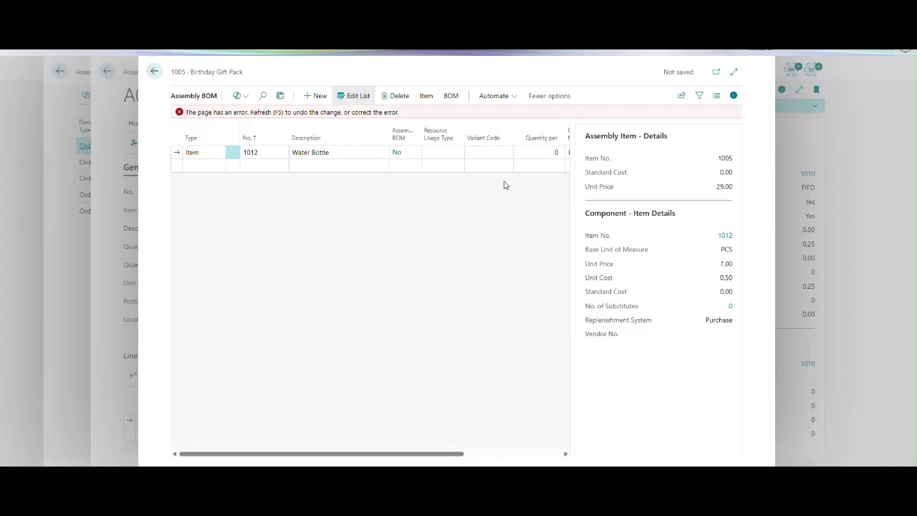
left_click(494, 154)
left_click(543, 151)
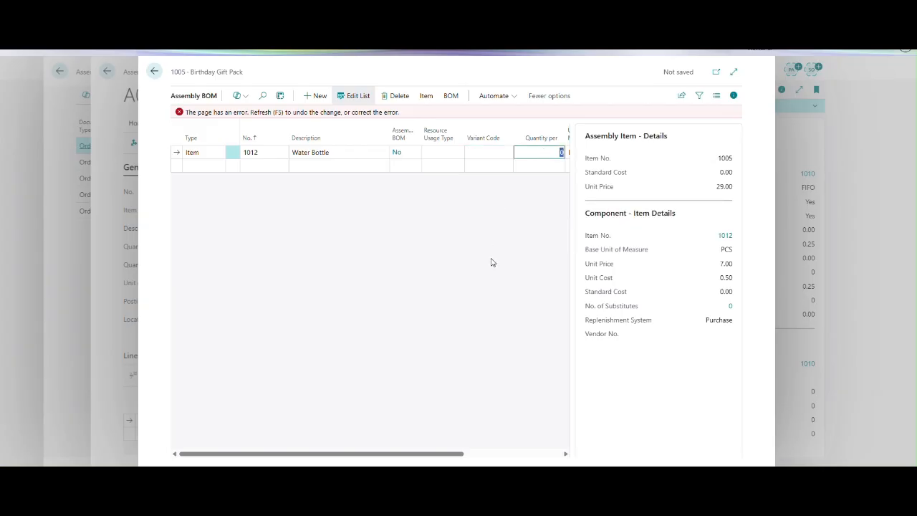
key("Tab")
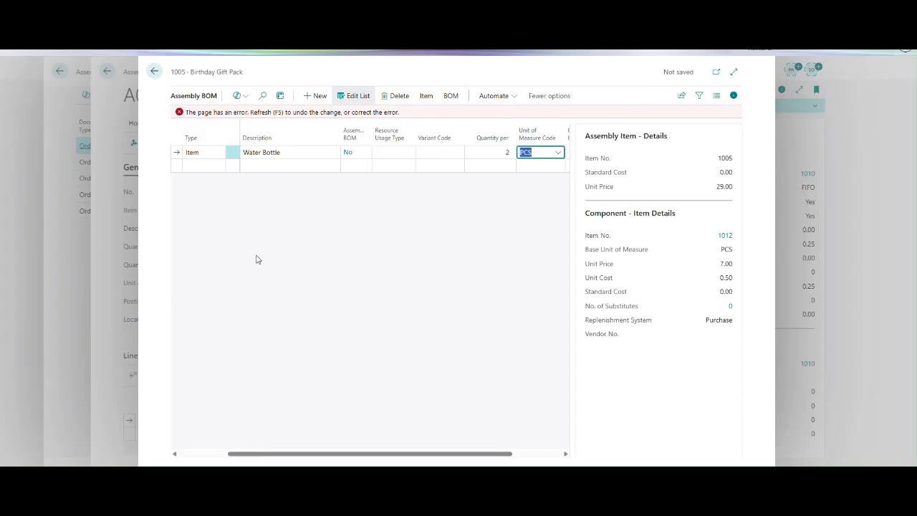
left_click(207, 166)
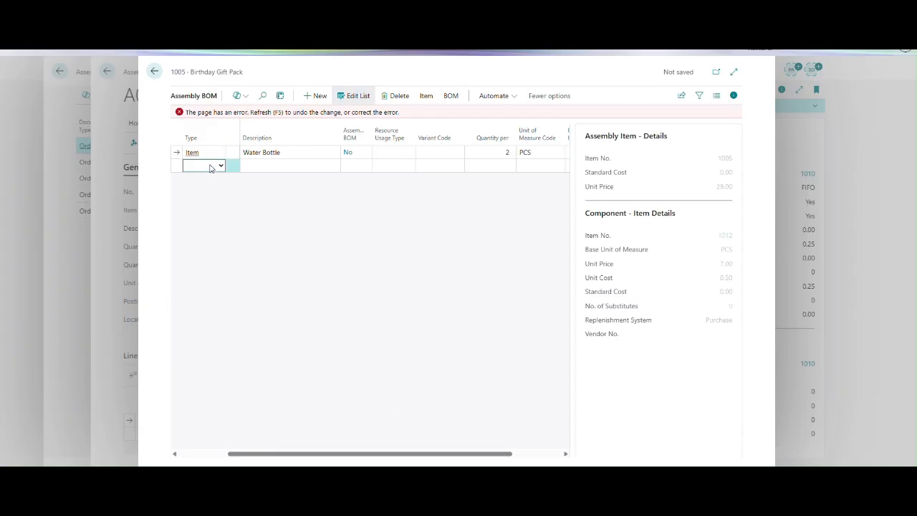
left_click(275, 112)
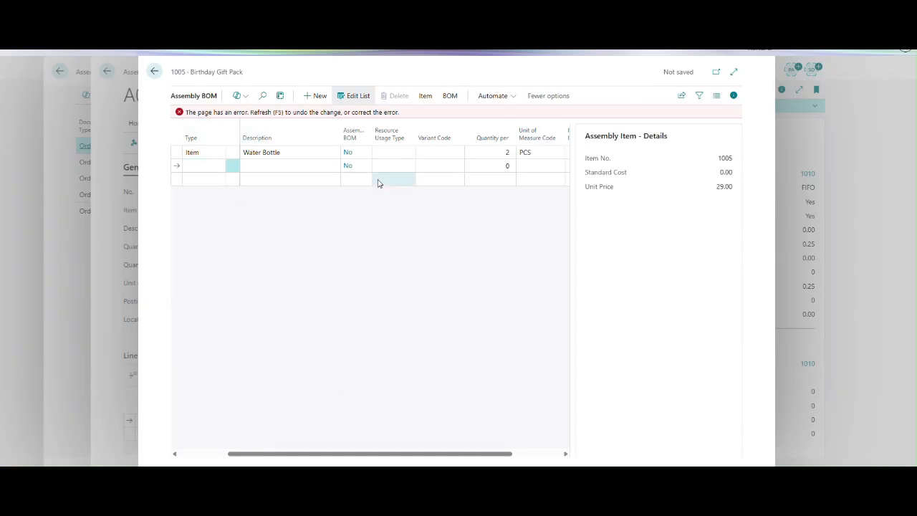
left_click(387, 155)
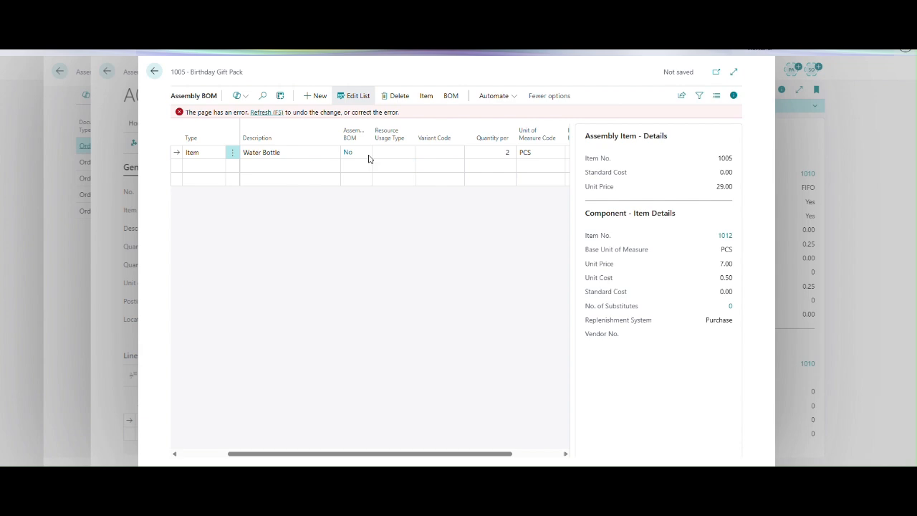
left_click(274, 113)
Add a second BOM component line of type Item with number 1004, Packing Box.
left_click(221, 153)
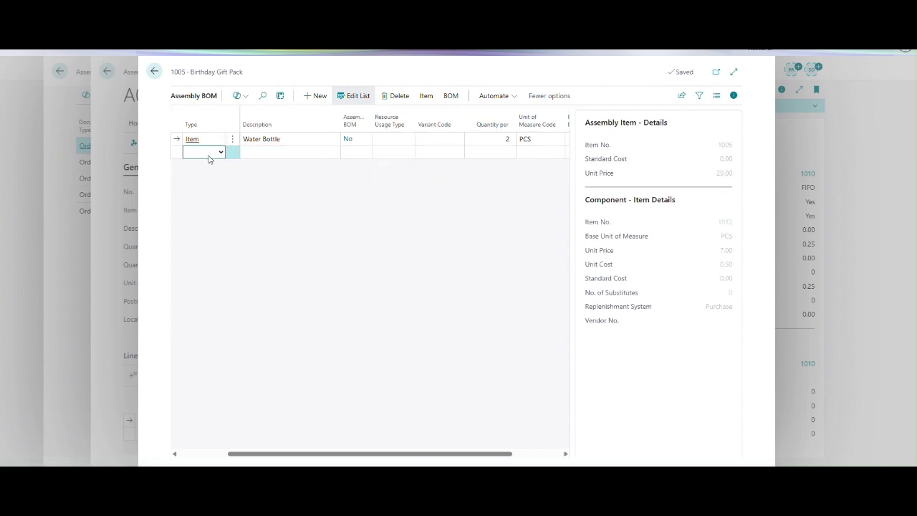
left_click(220, 153)
left_click(208, 177)
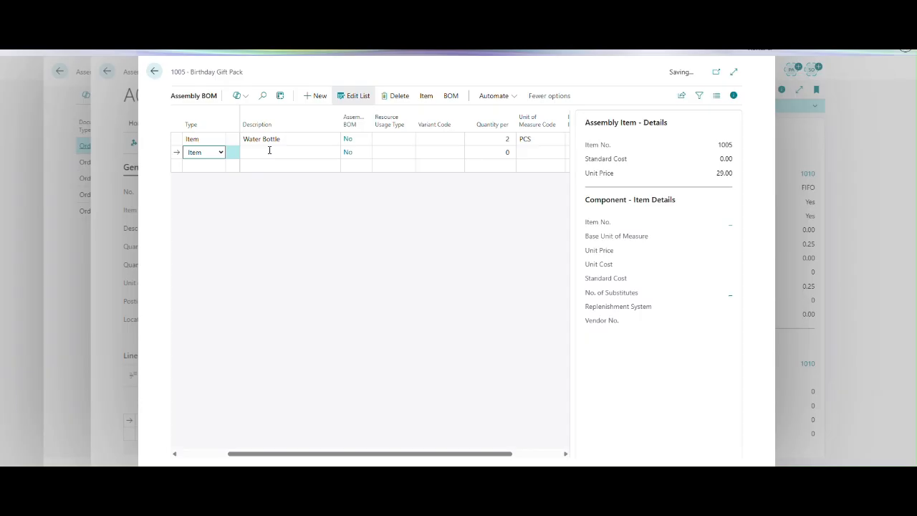
left_click(276, 145)
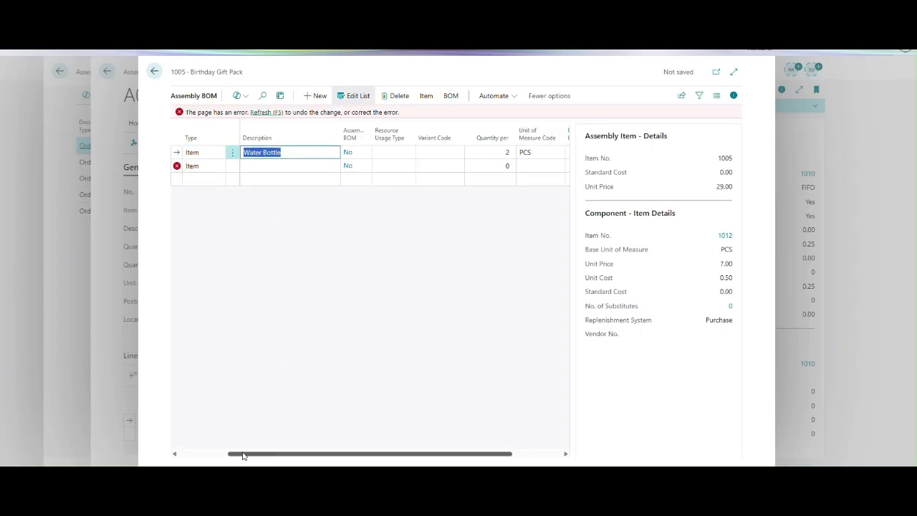
left_click_drag(244, 454, 176, 443)
left_click(283, 166)
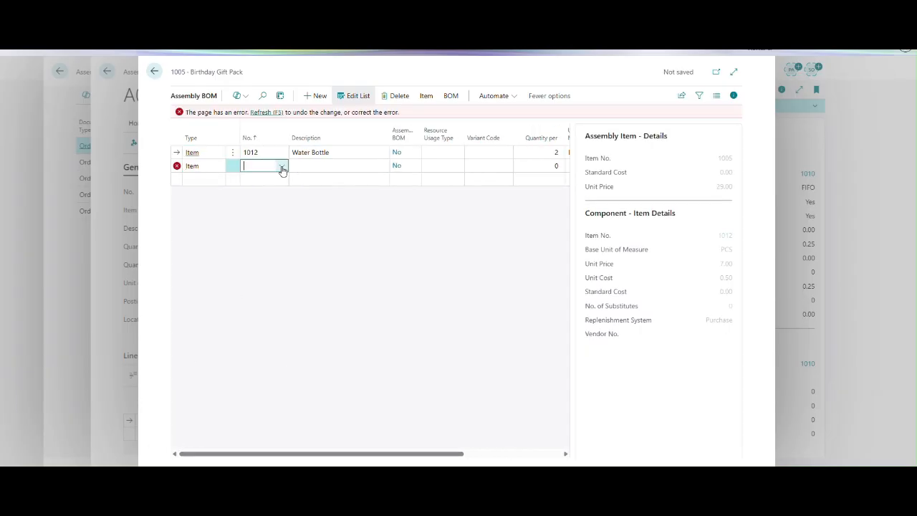
left_click(282, 165)
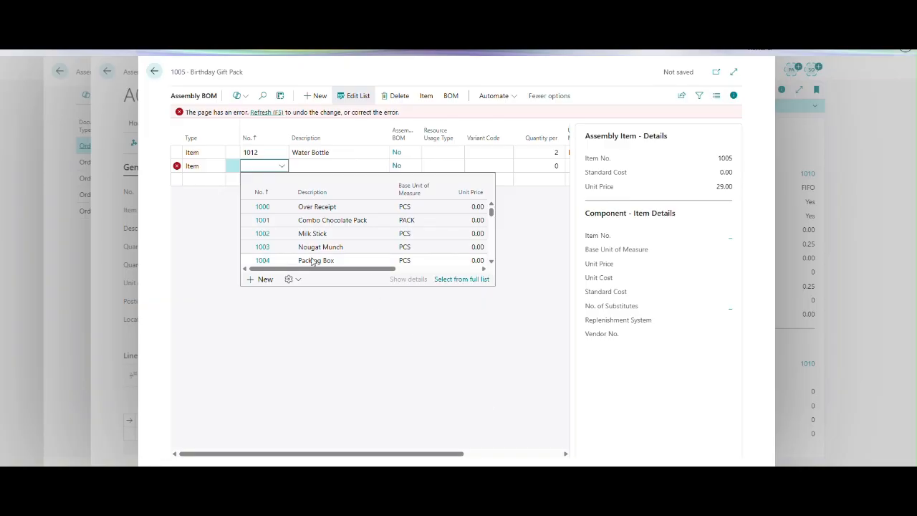
left_click(267, 263)
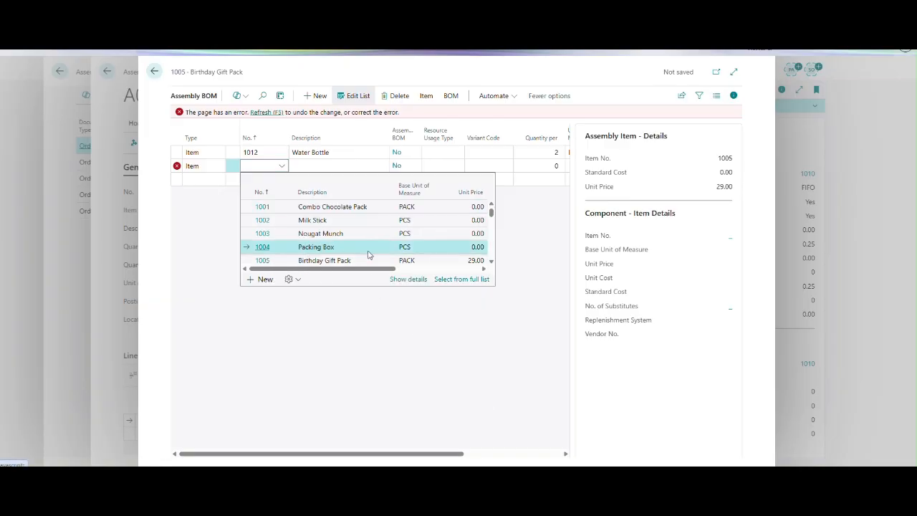
key("Return")
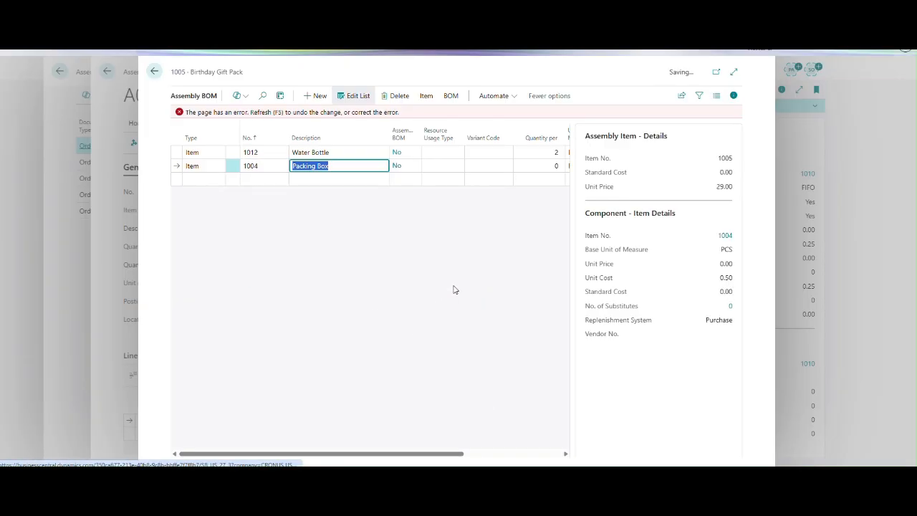
Set the Packing Box component's quantity per to 1.
left_click(552, 152)
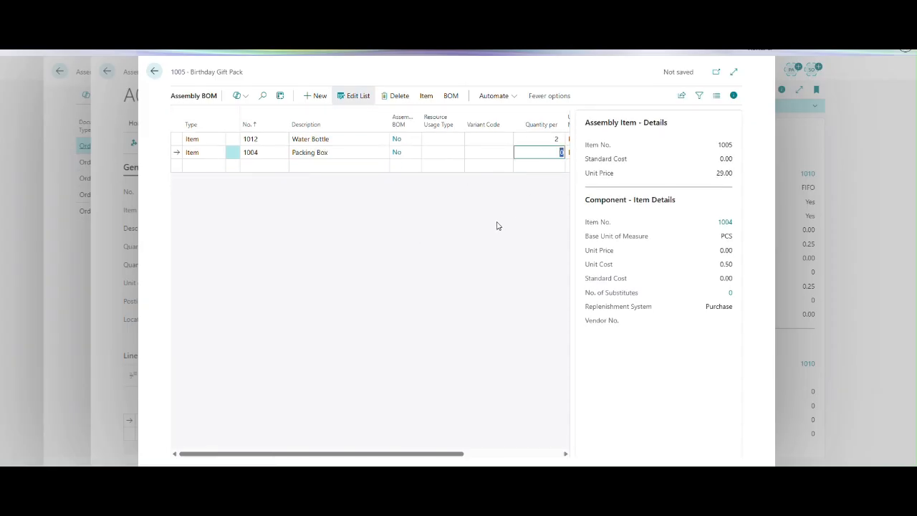
type("1")
key("Tab")
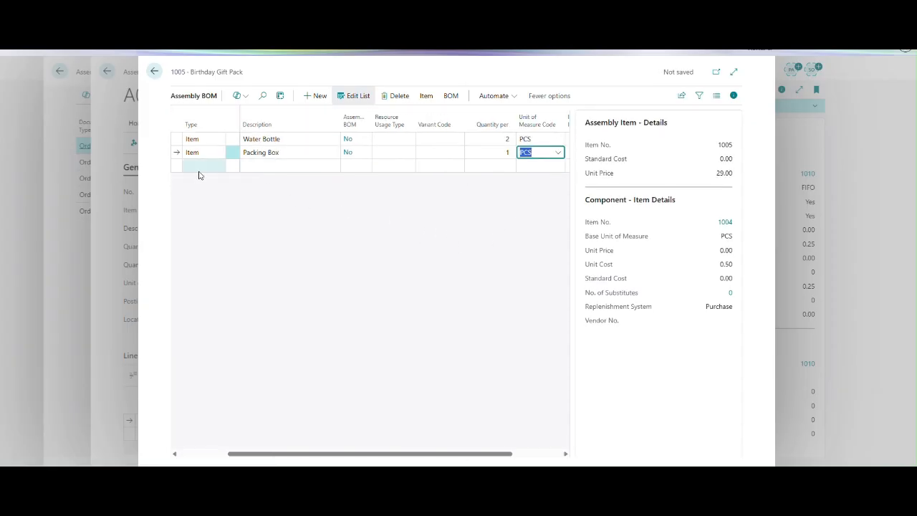
Add a third BOM component line of type Item with number 1010, Packing Lable.
left_click(199, 166)
left_click(222, 166)
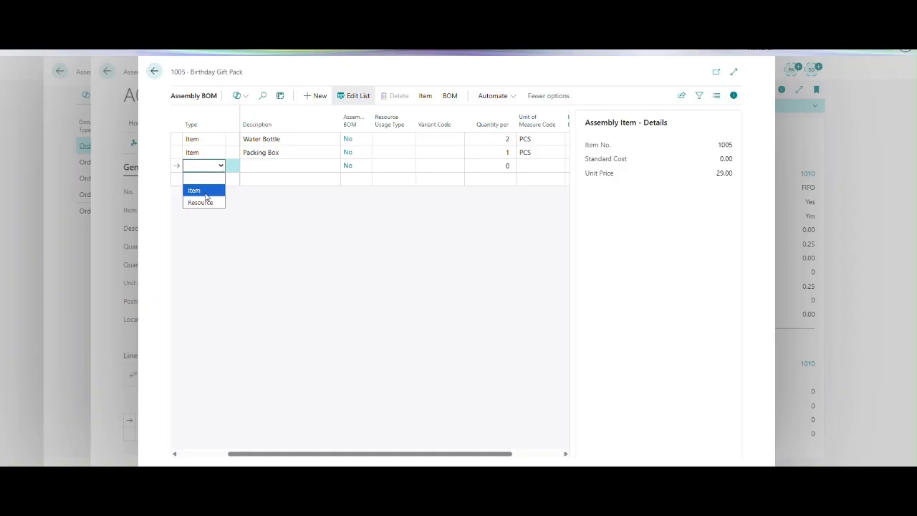
left_click(204, 189)
left_click(297, 168)
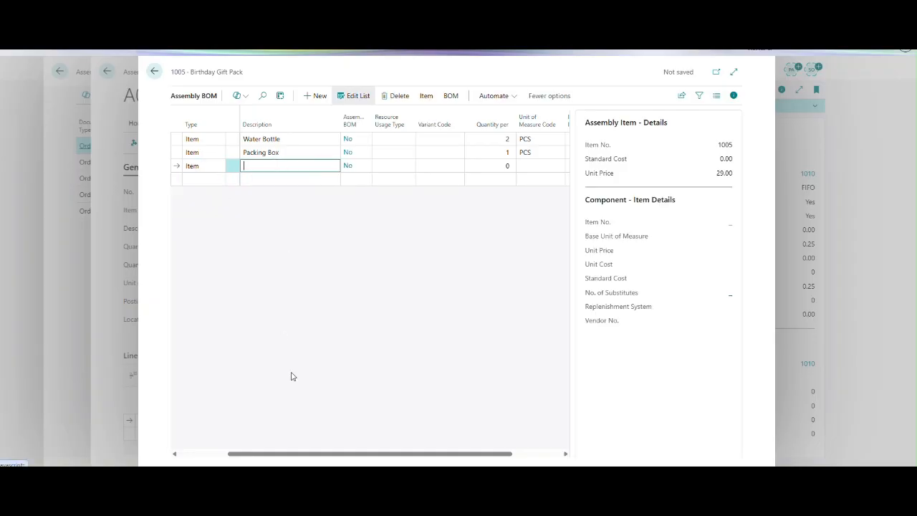
left_click_drag(261, 454, 185, 460)
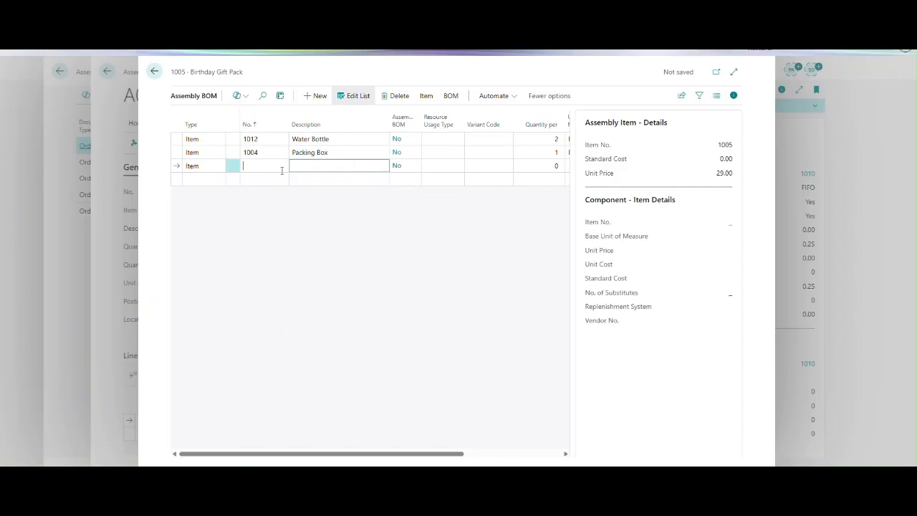
left_click(284, 166)
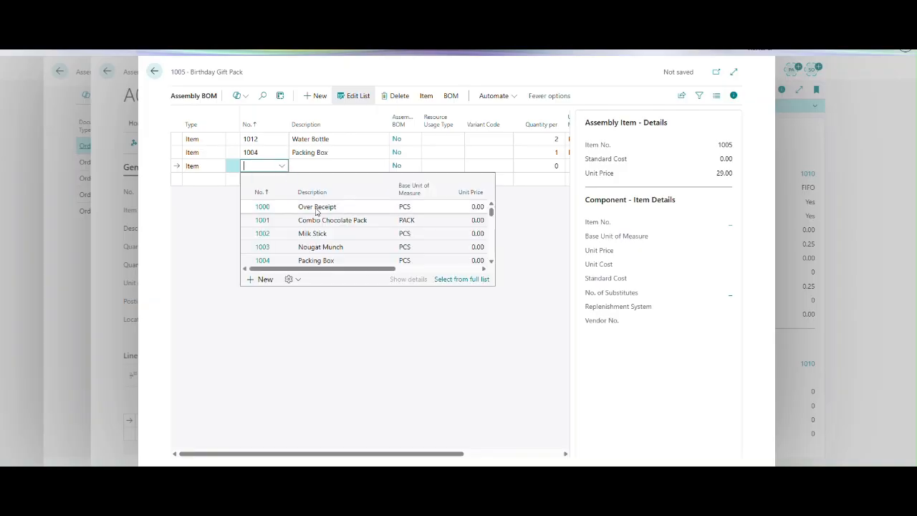
scroll(326, 236, "down", 2)
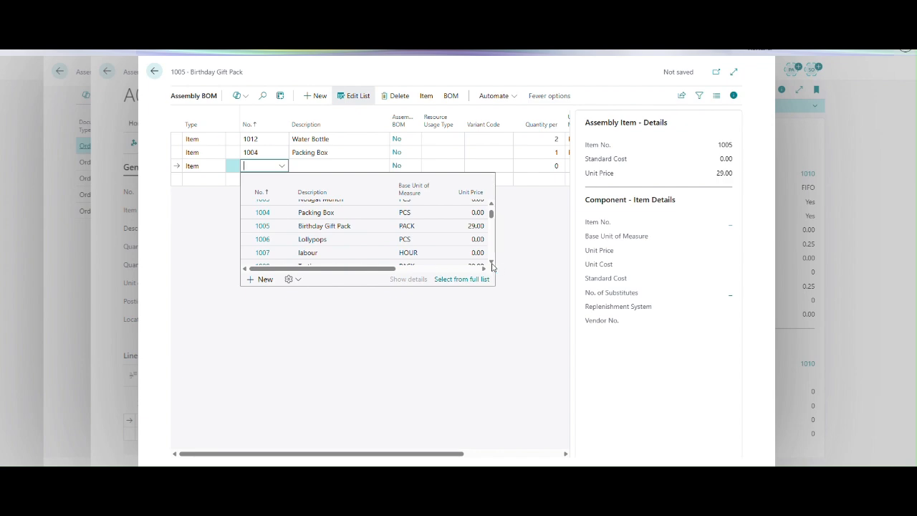
scroll(492, 262, "down", 3)
left_click(329, 244)
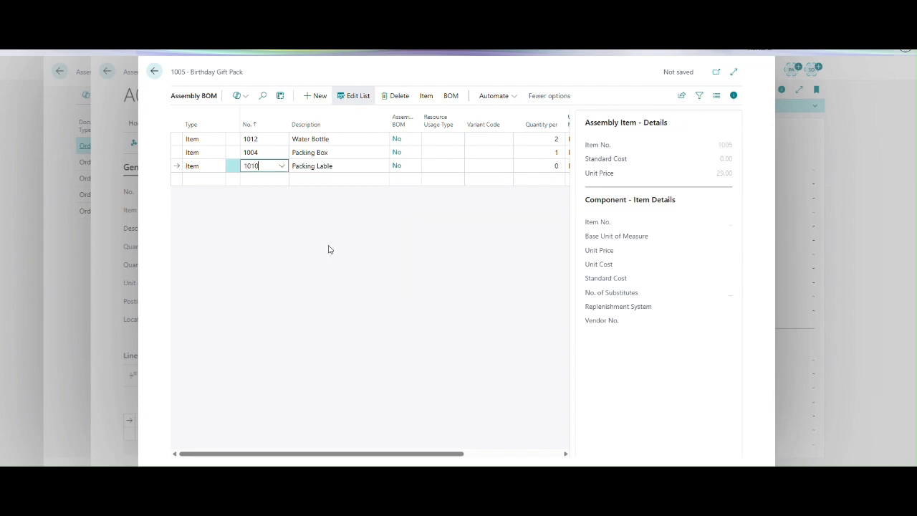
Set the Packing Lable component's quantity per to 2.
key("Tab")
key("Tab")
key("Tab")
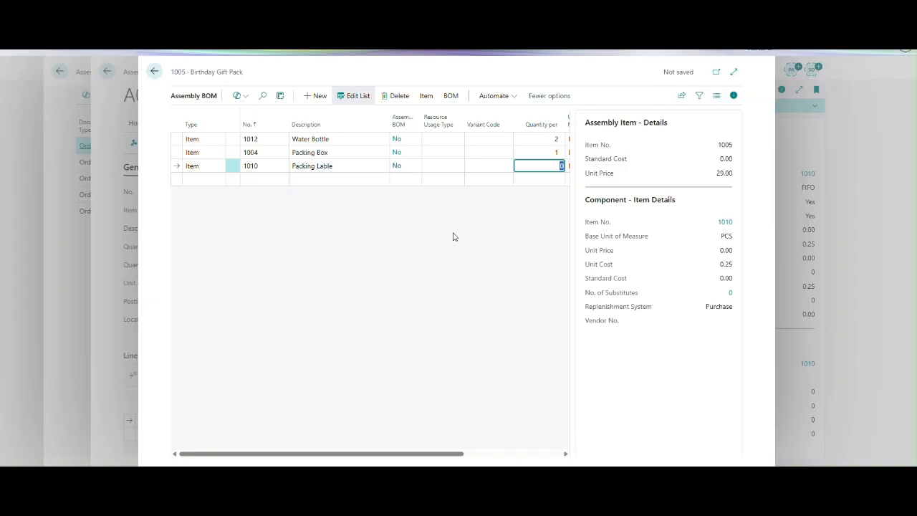
type("2")
key("Tab")
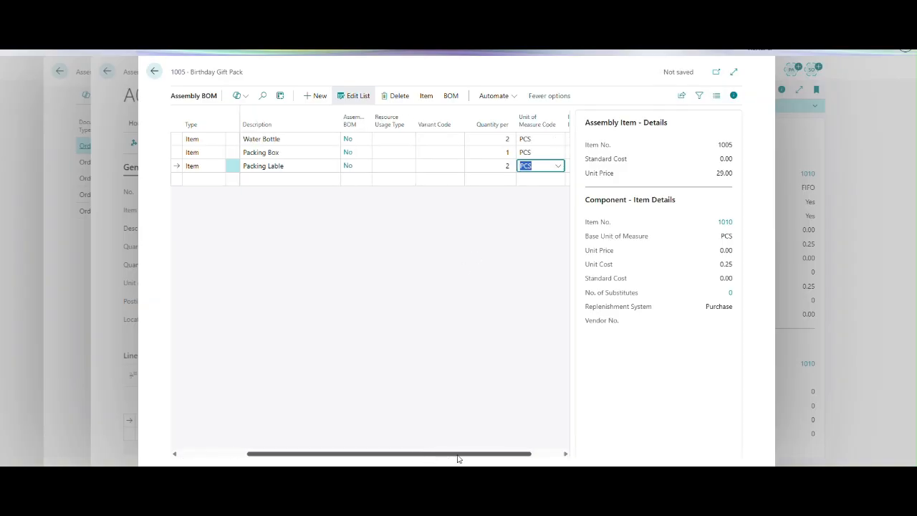
left_click_drag(458, 457, 272, 456)
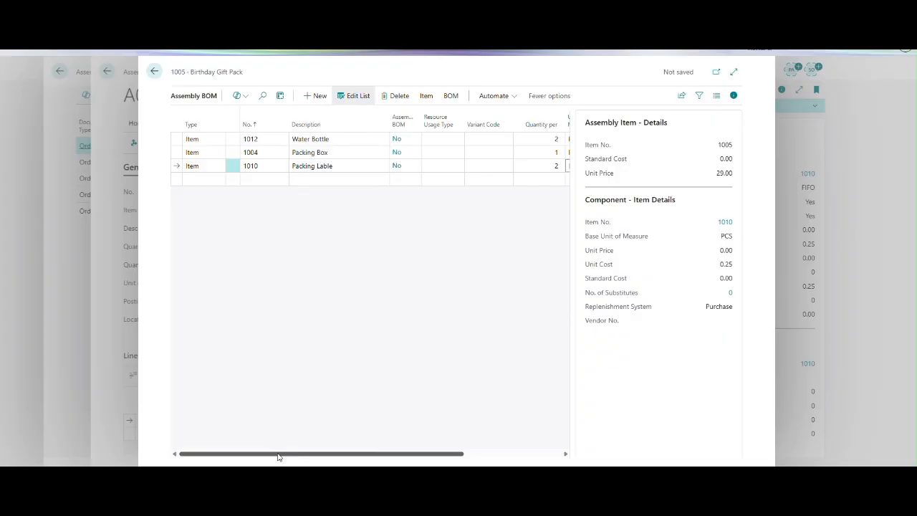
Switch to the Excel sheet and compare its item components and item types with the lines entered in the Assembly BOM.
key("alt+Tab")
key("ctrl+c")
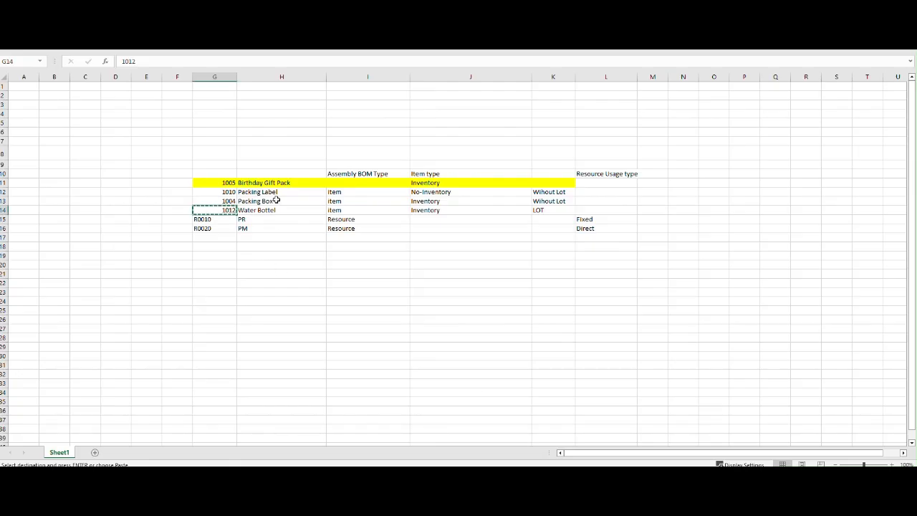
left_click_drag(273, 192, 290, 210)
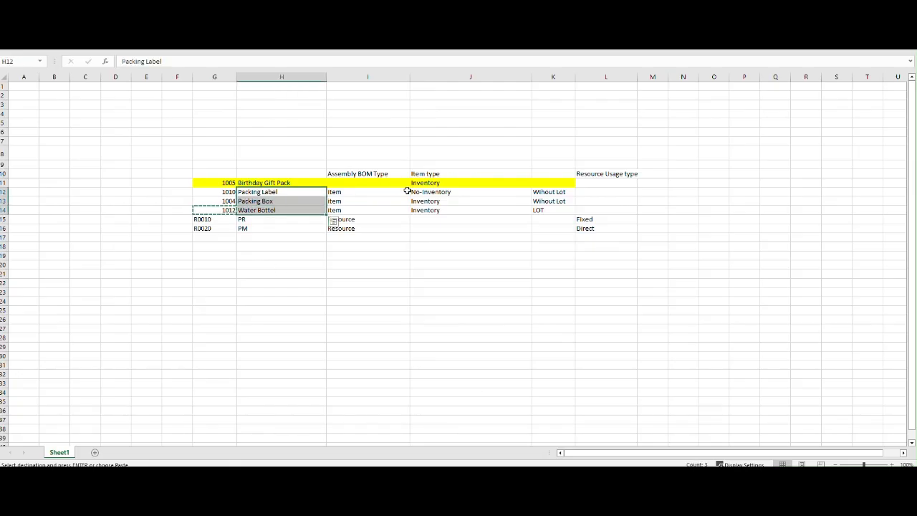
left_click(407, 191)
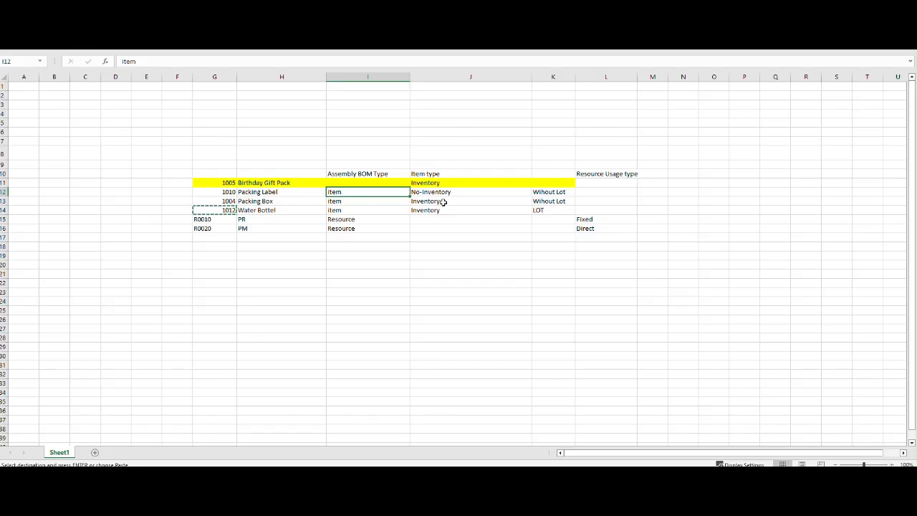
key("Right")
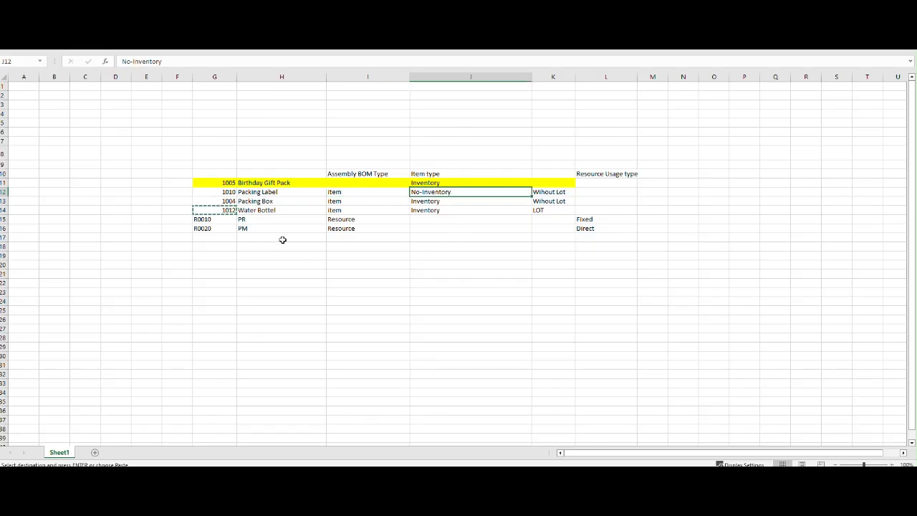
key("alt+Tab")
left_click(262, 167)
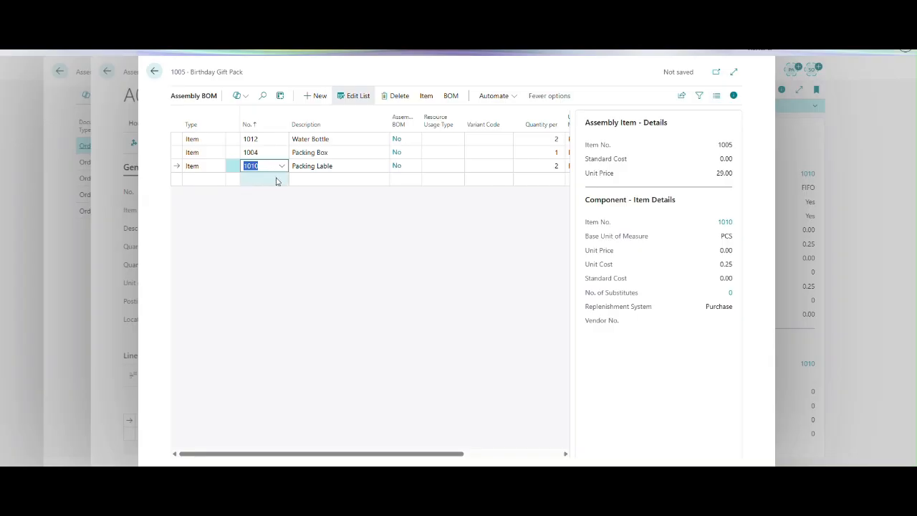
key("alt+Tab")
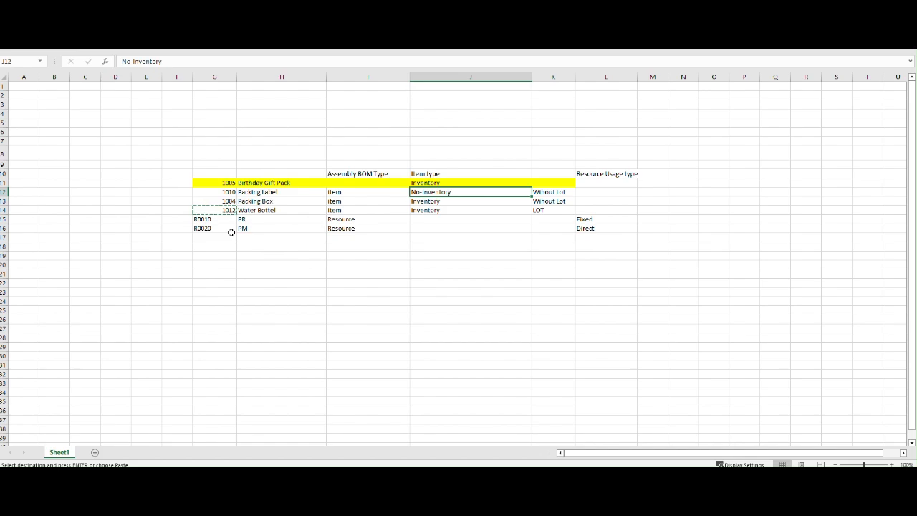
key("alt+Tab")
Add a fourth BOM component line of type Resource with number R0010, PR.
left_click(194, 179)
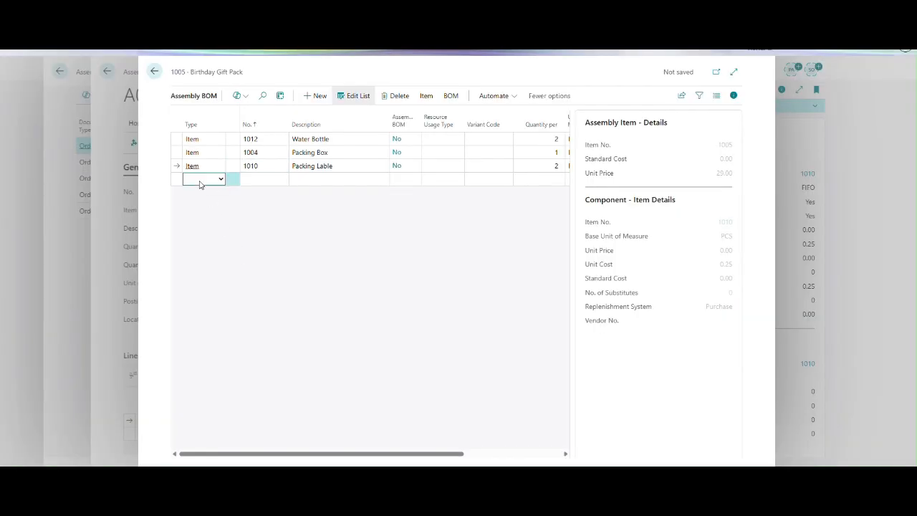
left_click(221, 180)
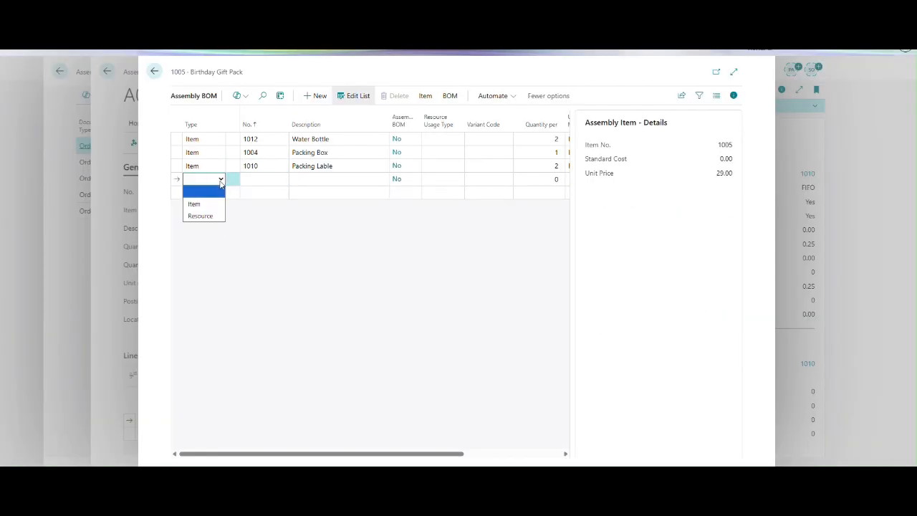
left_click(200, 216)
left_click(267, 182)
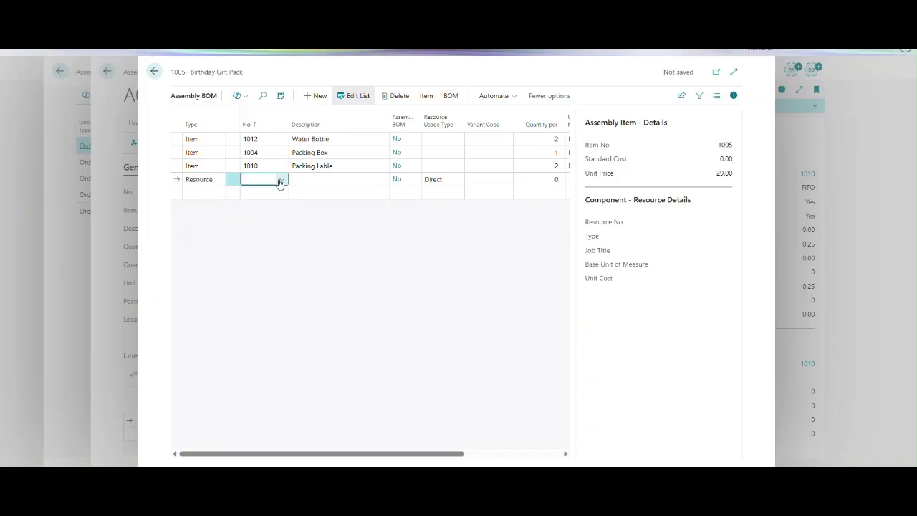
left_click(281, 181)
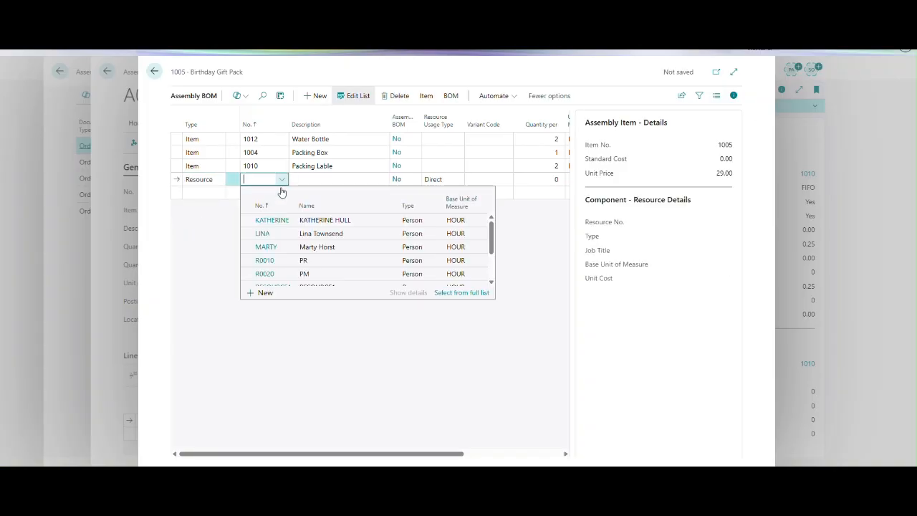
left_click(266, 261)
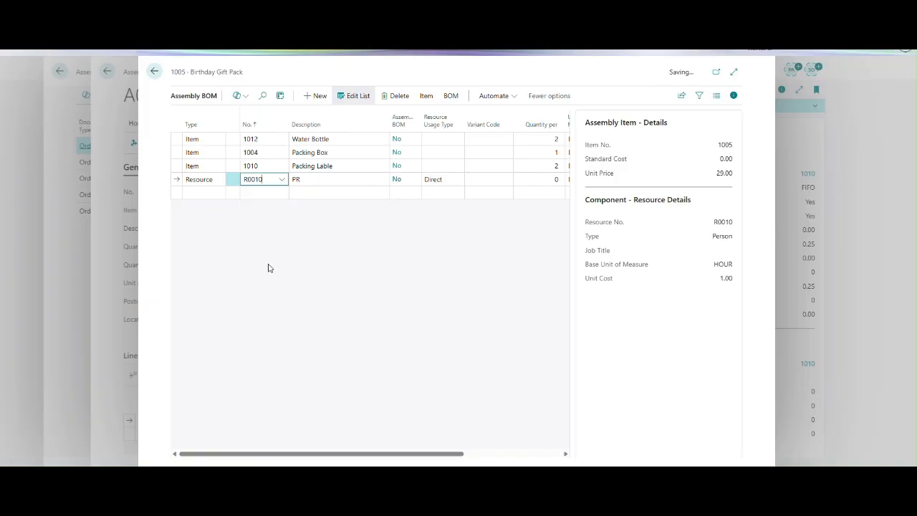
Check the resource usage types in the Excel sheet and set resource R0010's usage type to Fixed.
key("Tab")
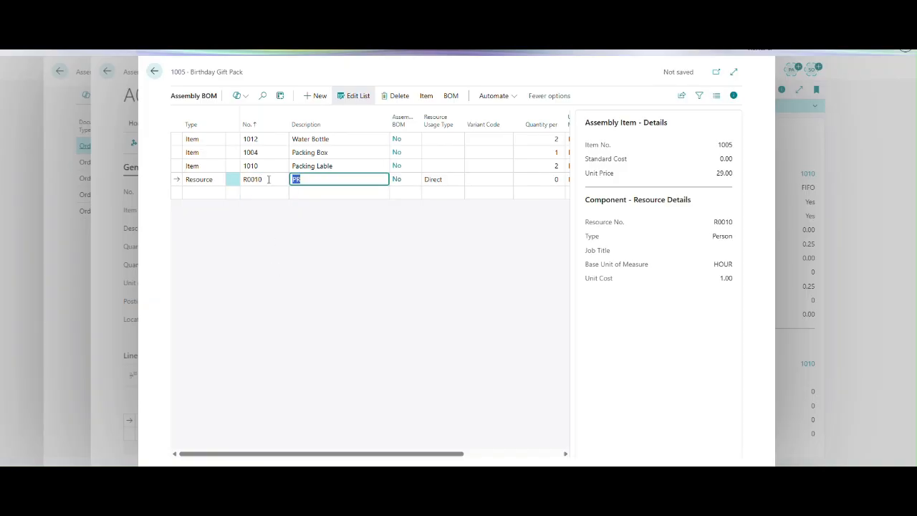
key("Tab")
key("Tab")
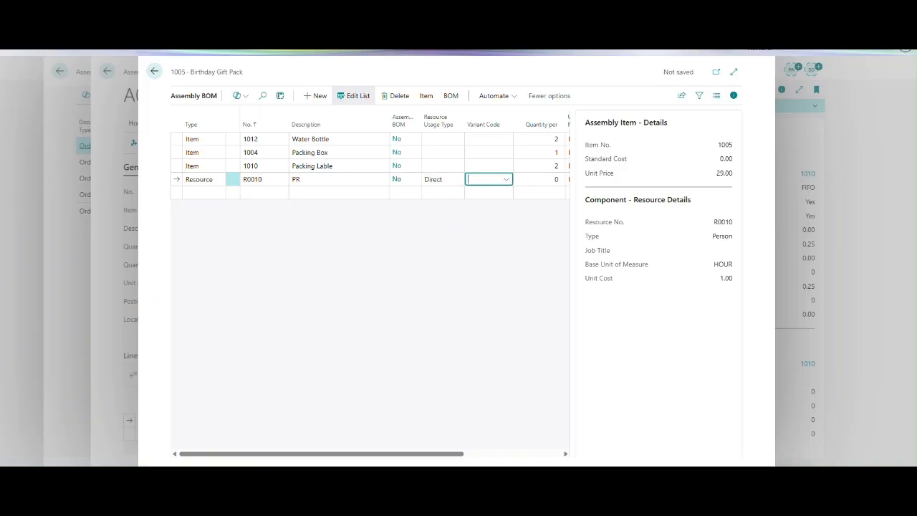
key("alt+Tab")
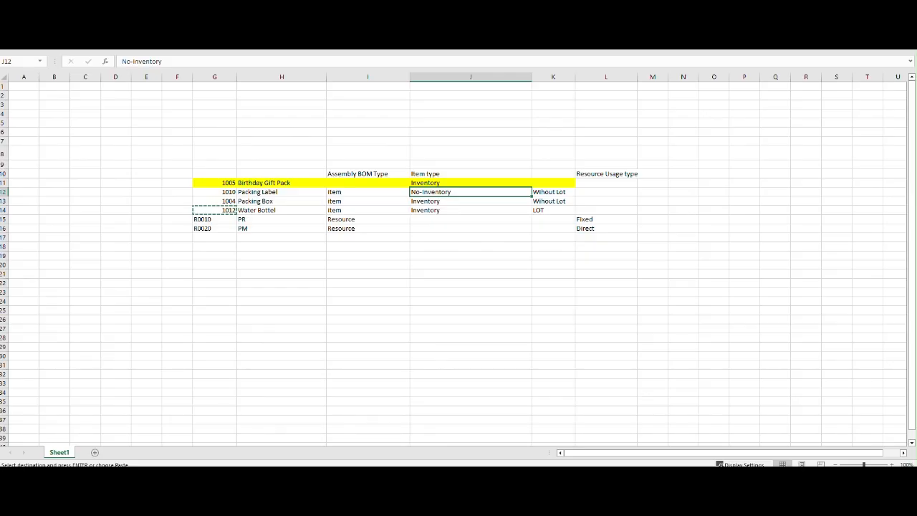
key("alt+Tab")
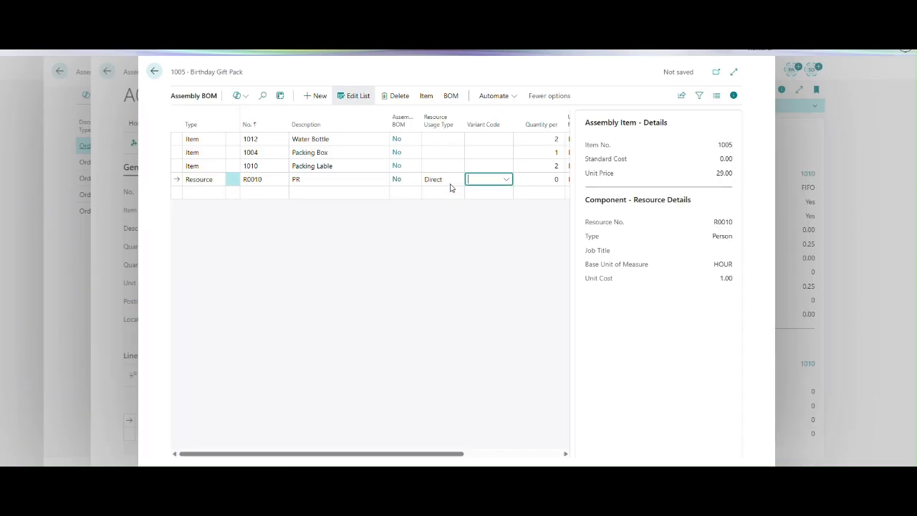
left_click(450, 183)
left_click(446, 204)
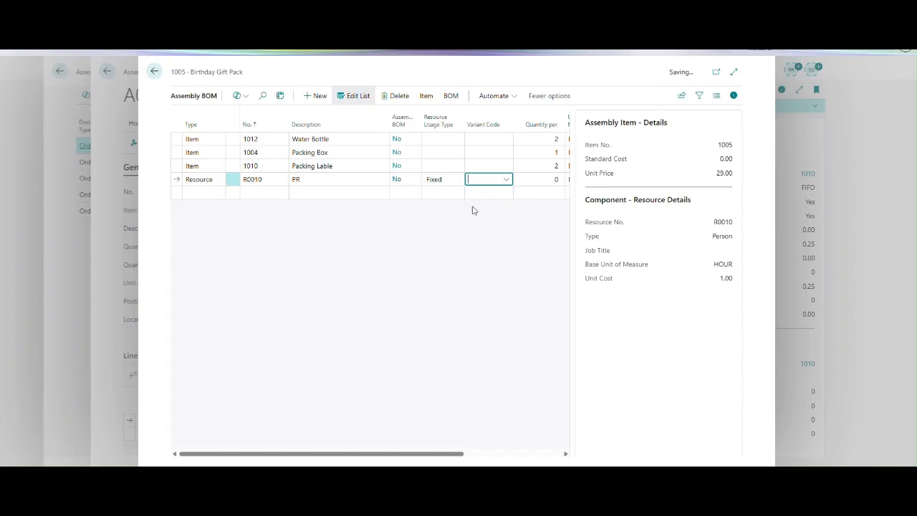
Set the quantity per of resource R0010 (PR) to 1.
key("Tab")
left_click_drag(411, 454, 463, 455)
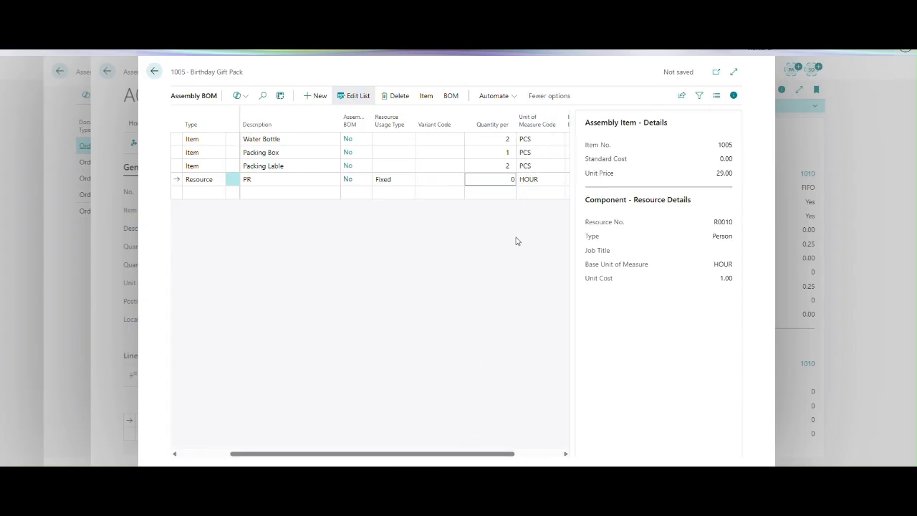
left_click(492, 179)
double_click(506, 179)
type("1")
key("Tab")
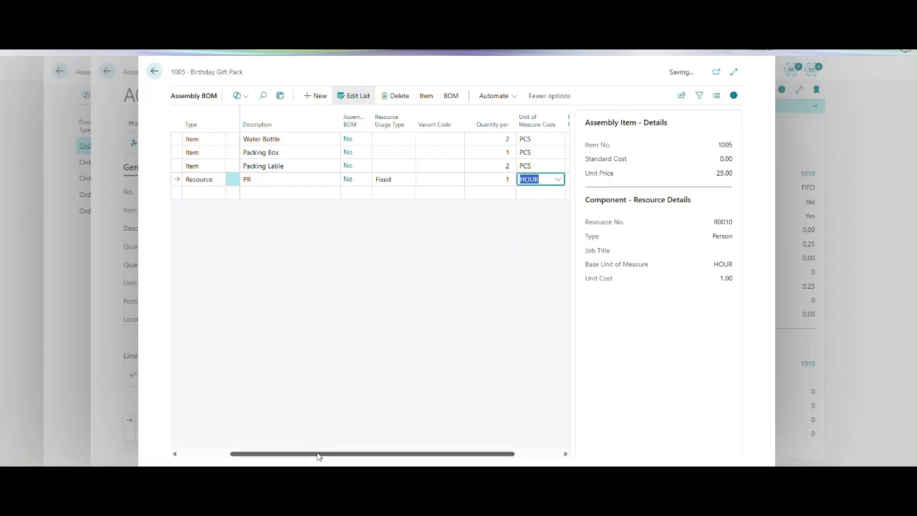
Add a fifth BOM component line of type Resource with number R0020, PM.
left_click_drag(317, 454, 181, 455)
left_click(220, 192)
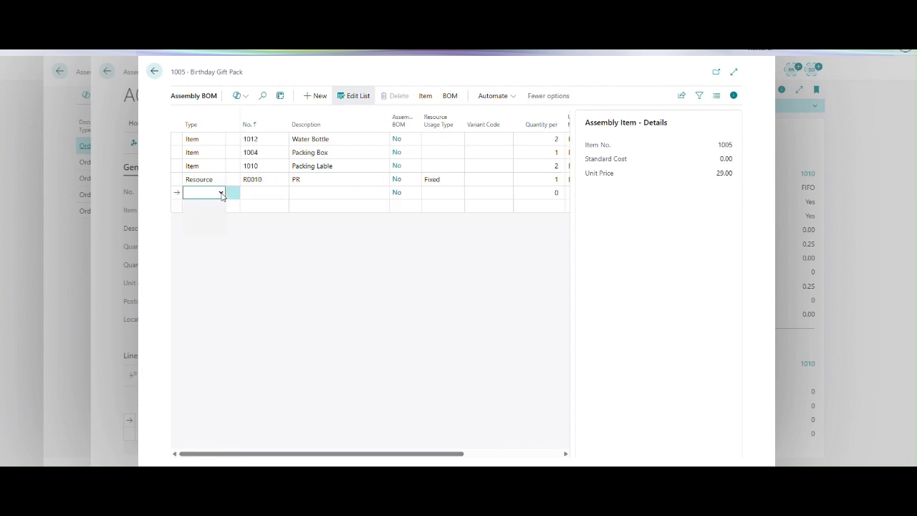
left_click(221, 192)
left_click(207, 230)
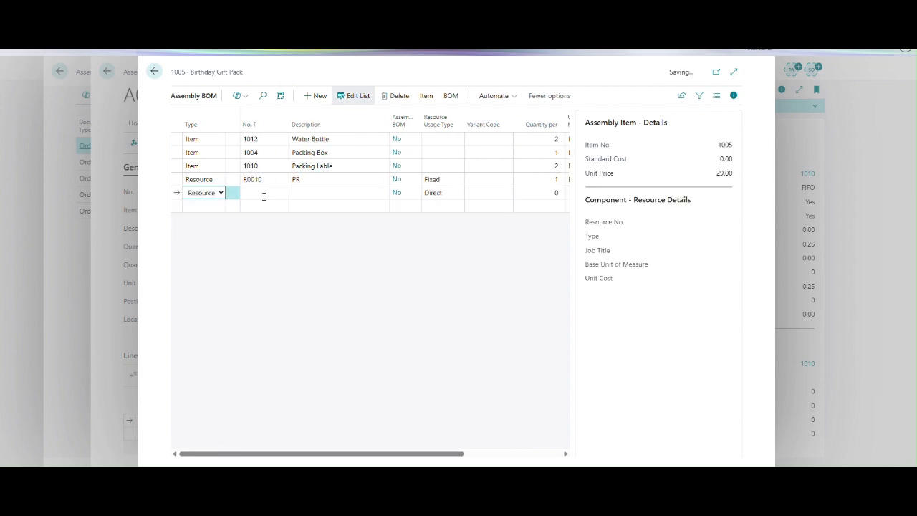
left_click(266, 193)
left_click(282, 195)
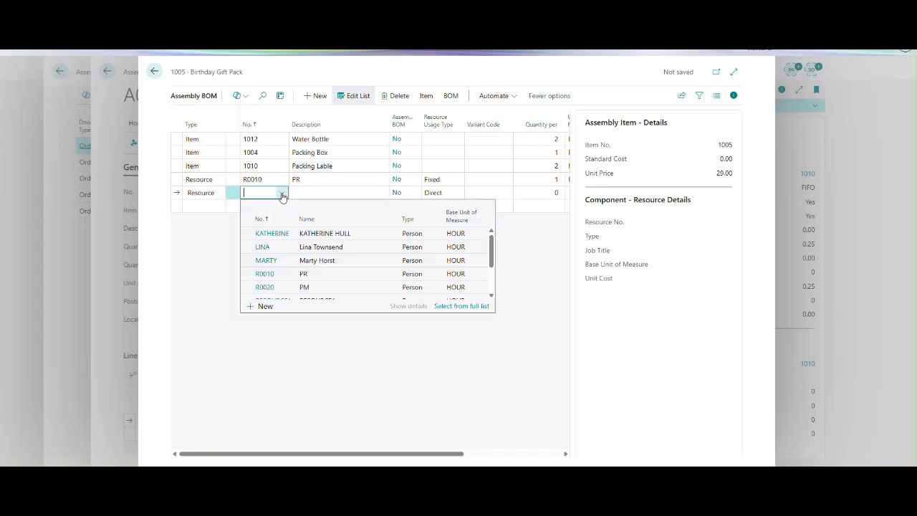
left_click(266, 288)
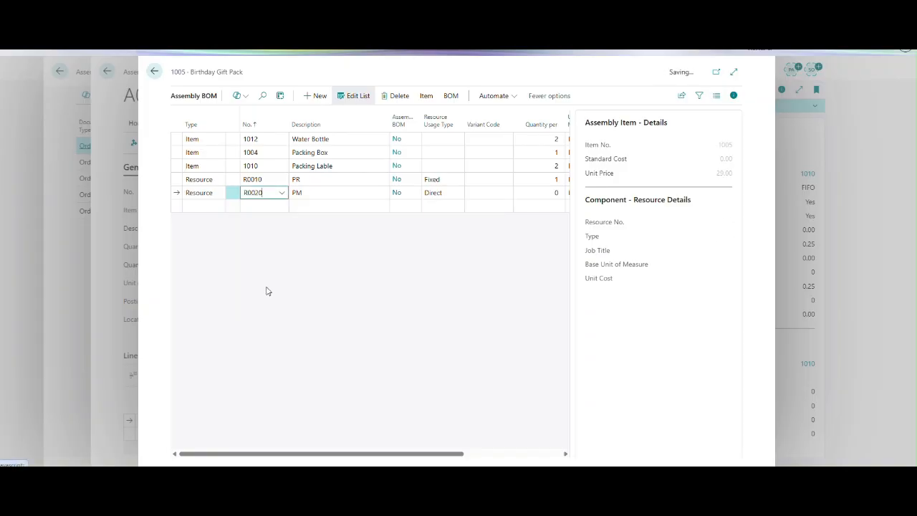
Set the quantity per of resource R0020 (PM) to 1.
key("Tab")
key("Tab")
key("Tab")
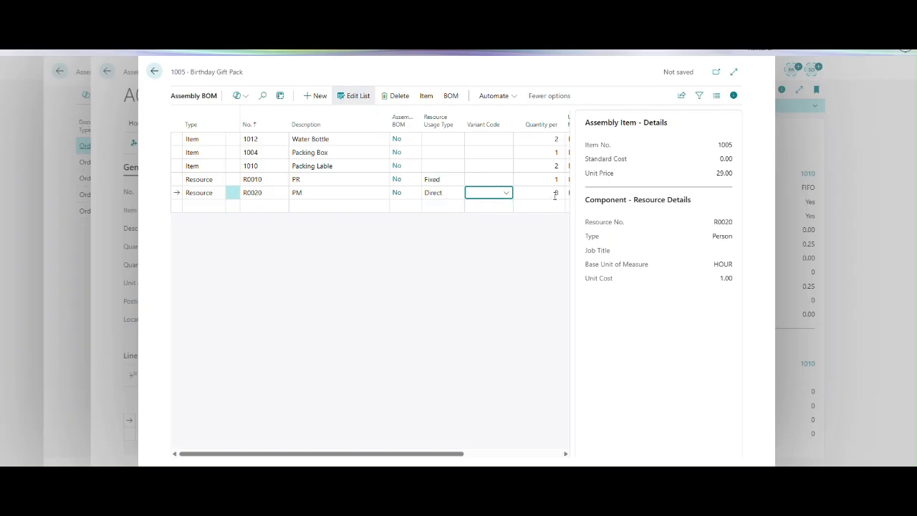
key("Tab")
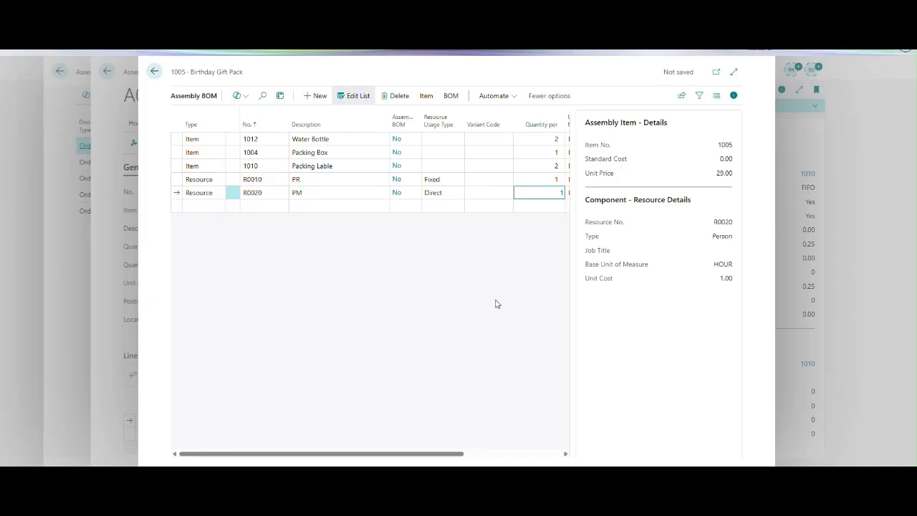
key("Tab")
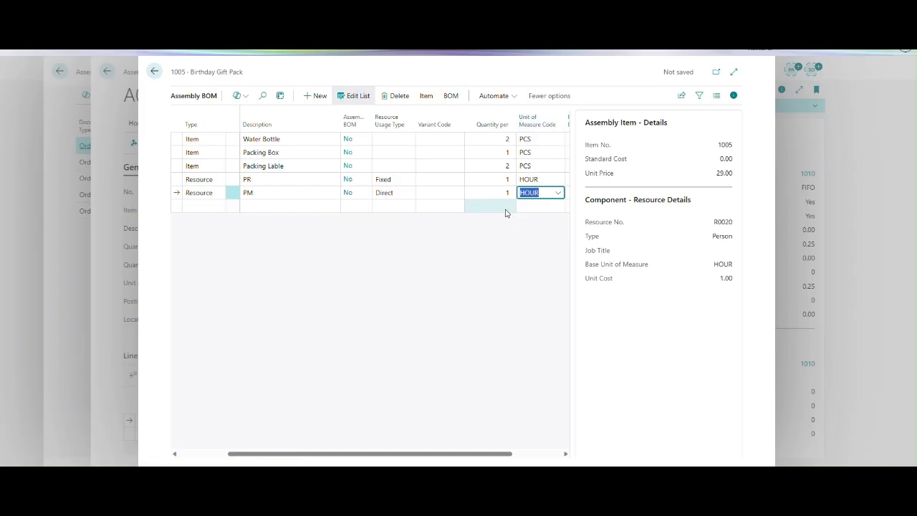
left_click(466, 309)
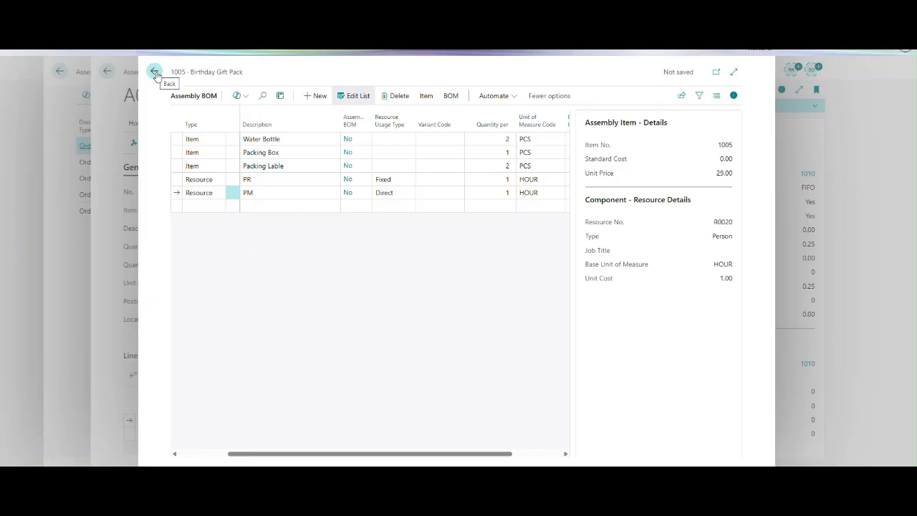
Examine the where-used list of resource R0020 (PM) and return to the Assembly BOM.
left_click(427, 97)
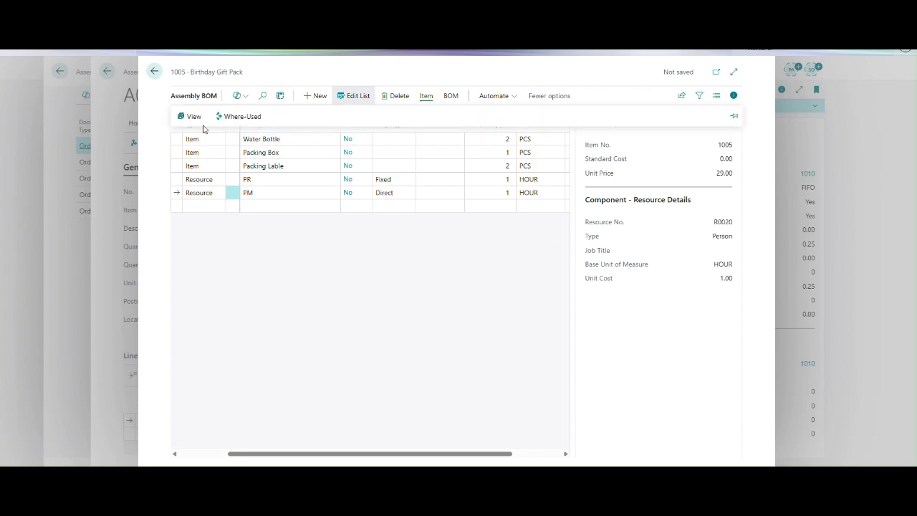
left_click(250, 124)
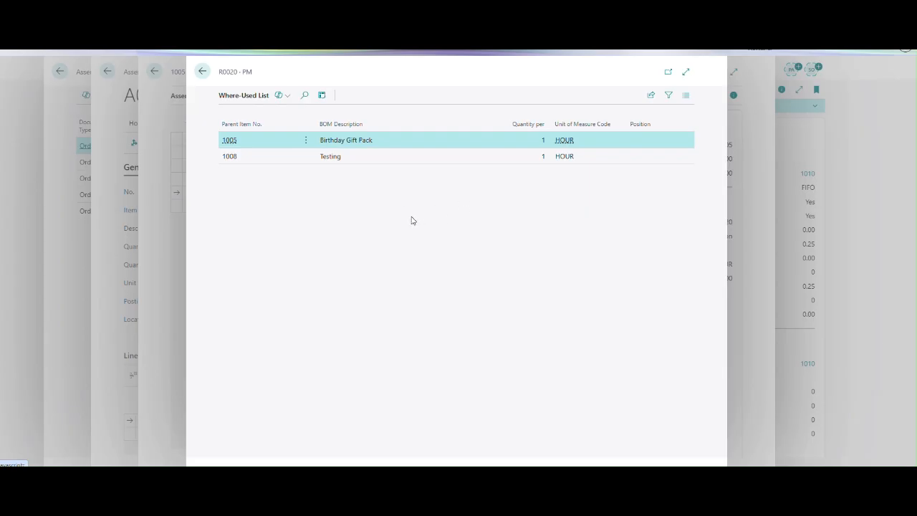
key("Escape")
Review the available BOM actions and close the Assembly BOM to return to assembly order A00010.
left_click(268, 179)
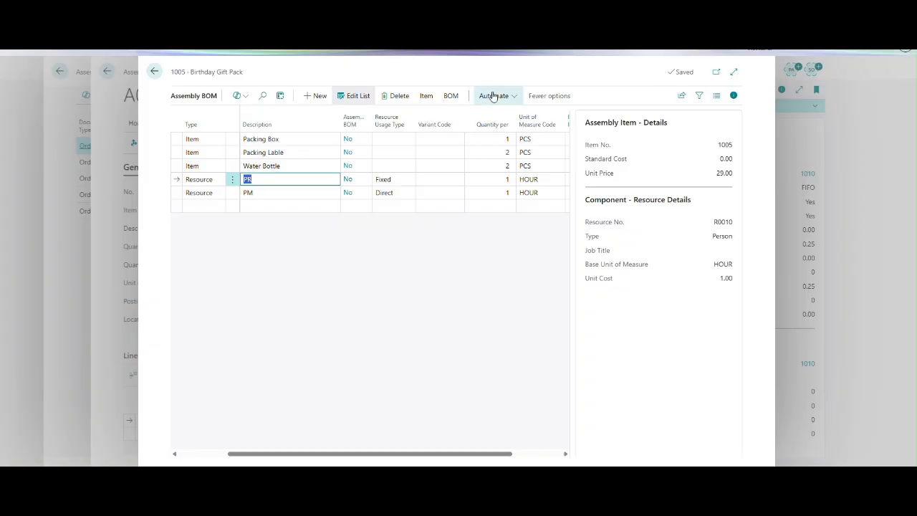
left_click(453, 96)
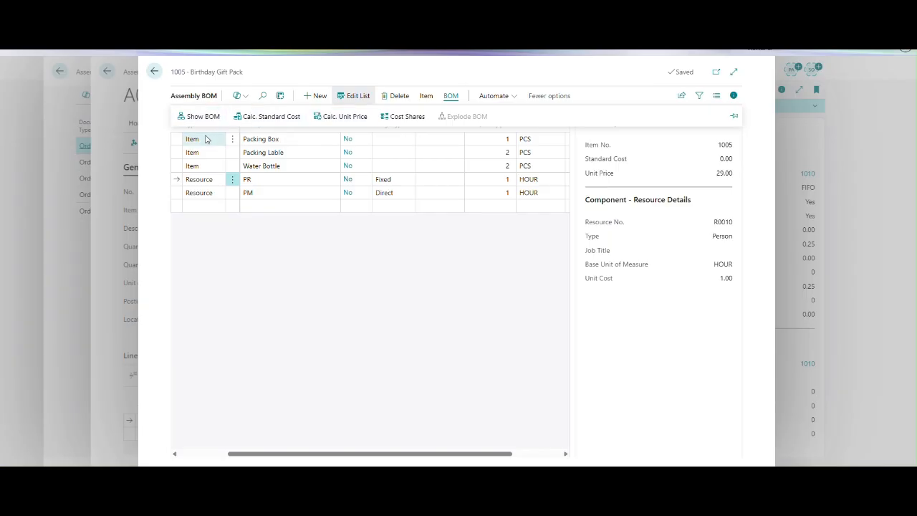
key("Escape")
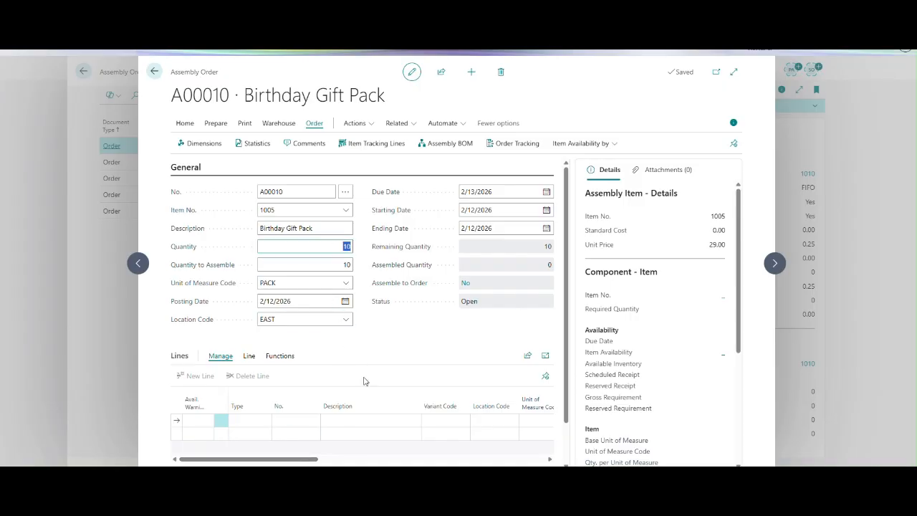
Set the assembly order's quantity to 5 in the widened page and refresh its lines from the Assembly BOM.
key("Tab")
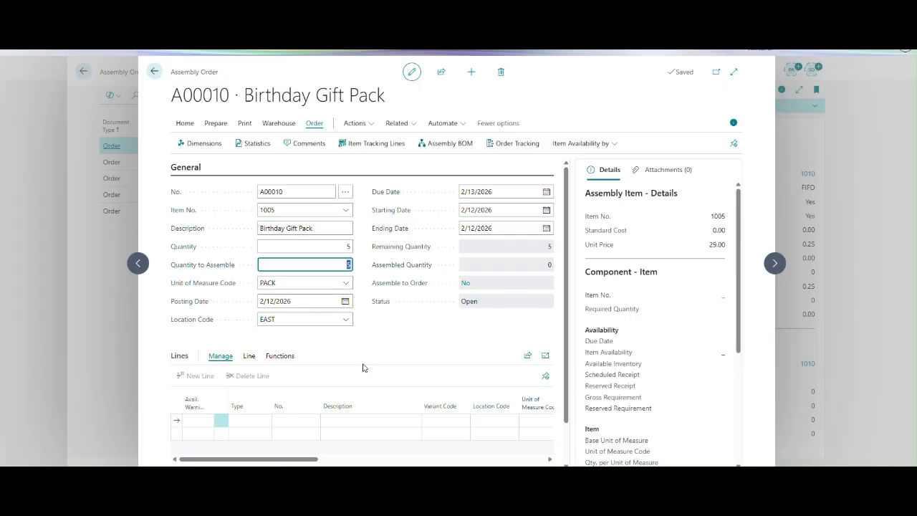
left_click(733, 72)
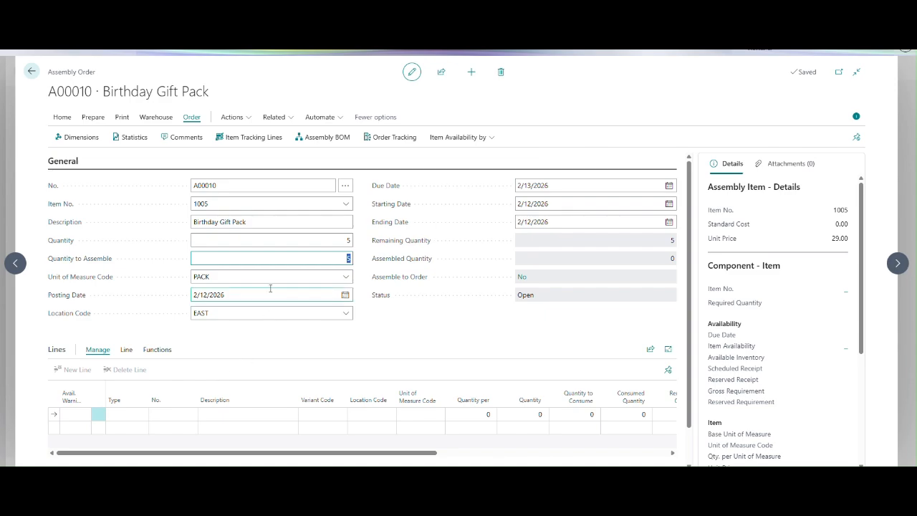
left_click(93, 116)
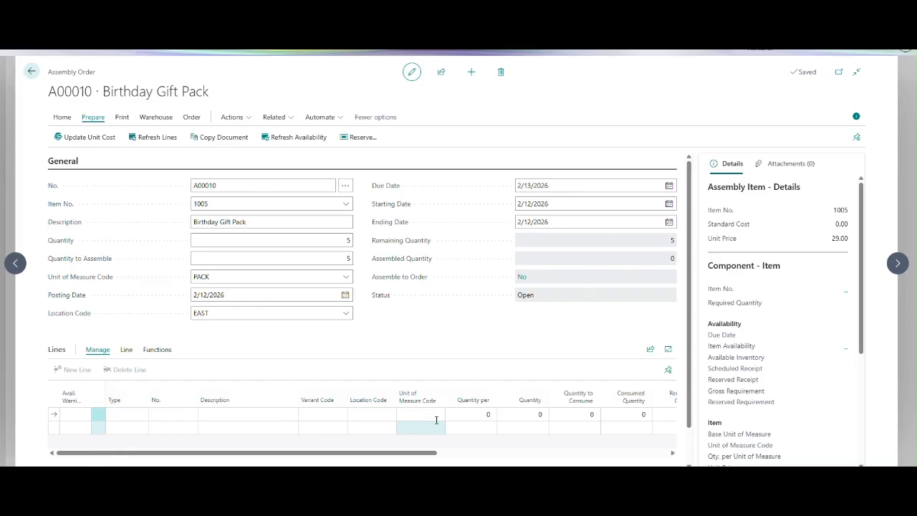
left_click(159, 138)
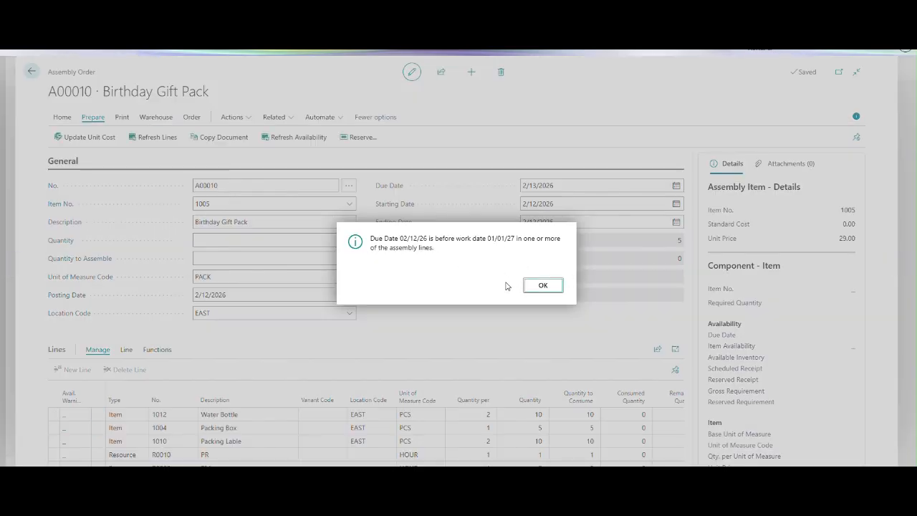
left_click(538, 285)
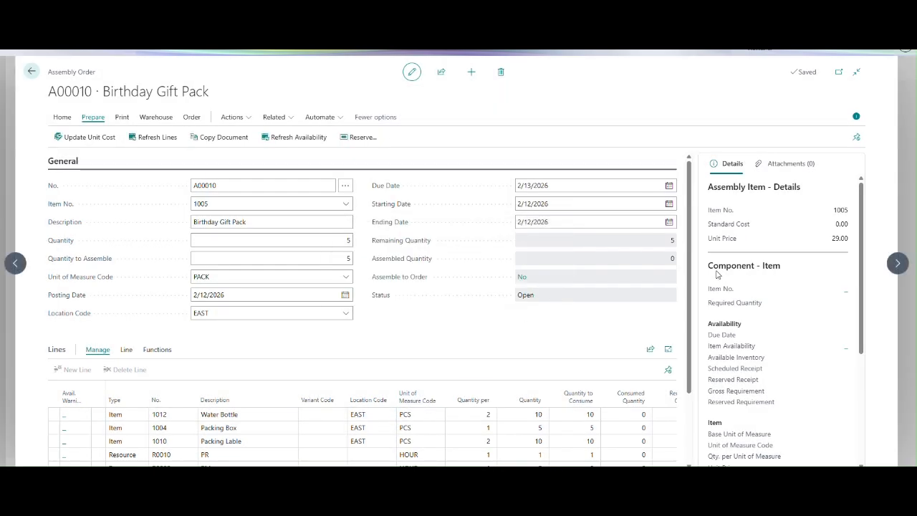
Examine the quantity per, quantity and quantity to consume on the order lines of resources R0010 and R0020.
scroll(694, 342, "down", 2)
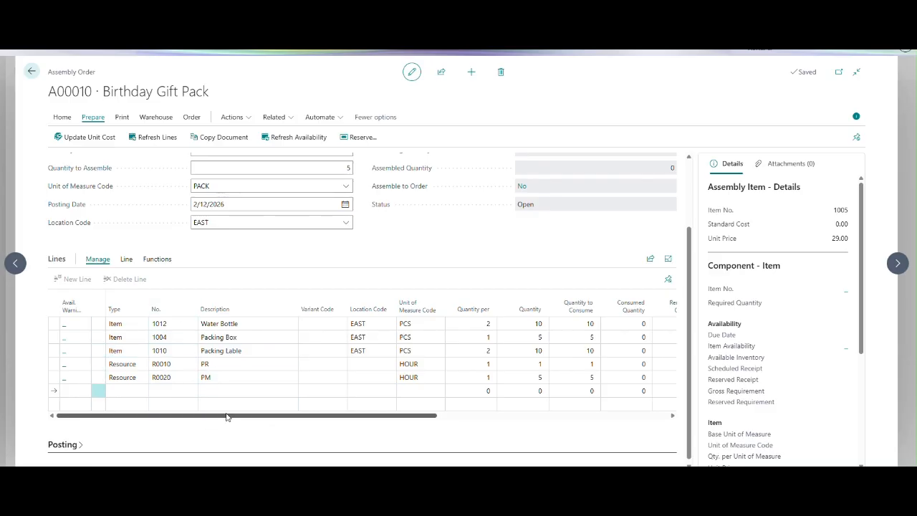
left_click_drag(226, 416, 143, 412)
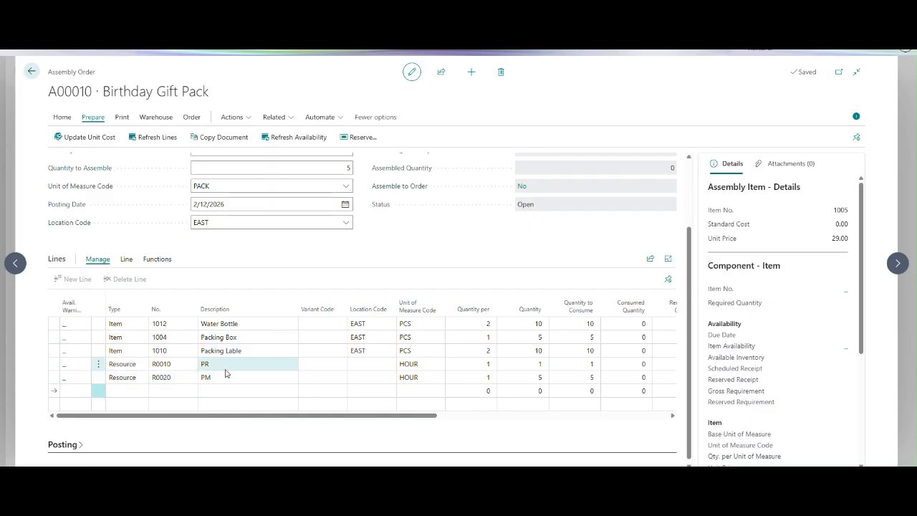
left_click(471, 364)
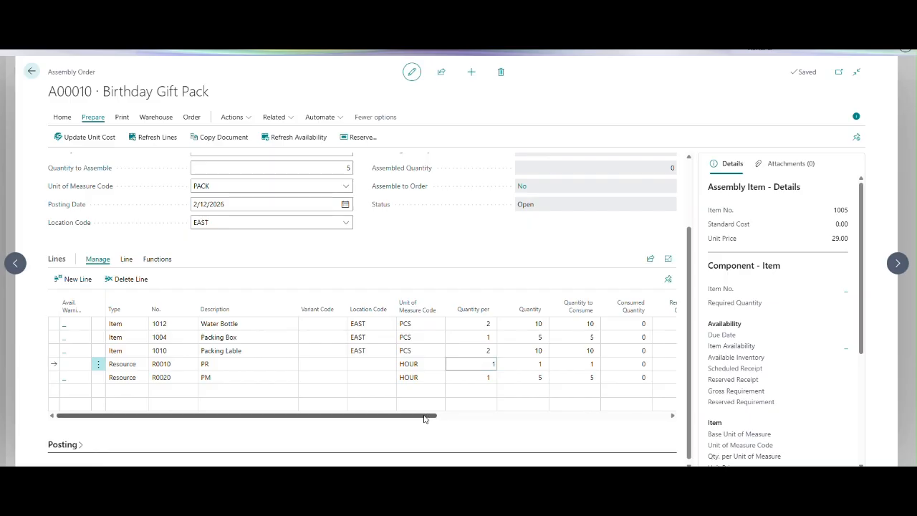
left_click_drag(450, 420, 473, 420)
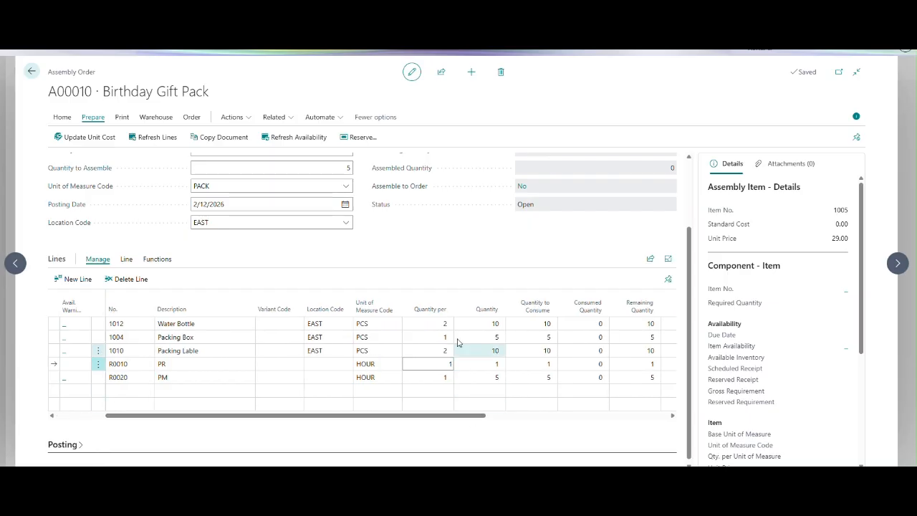
left_click(490, 366)
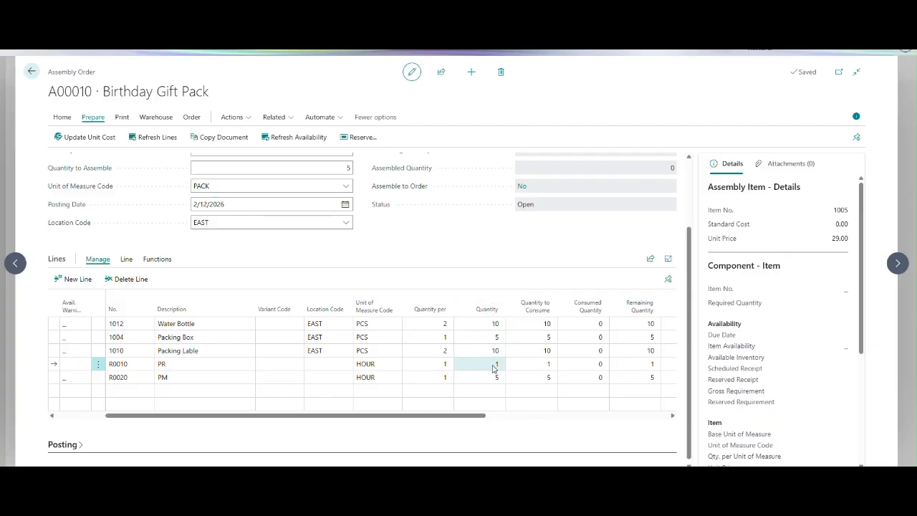
left_click(531, 366)
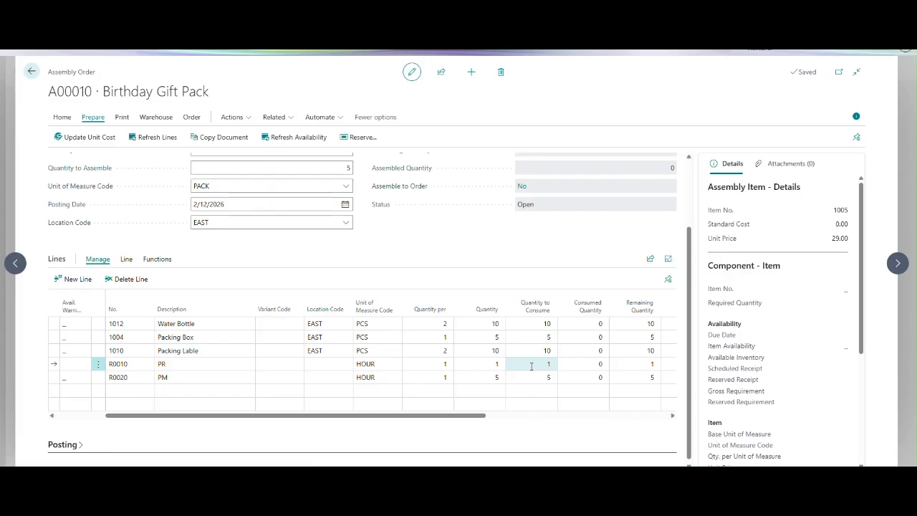
left_click(534, 368)
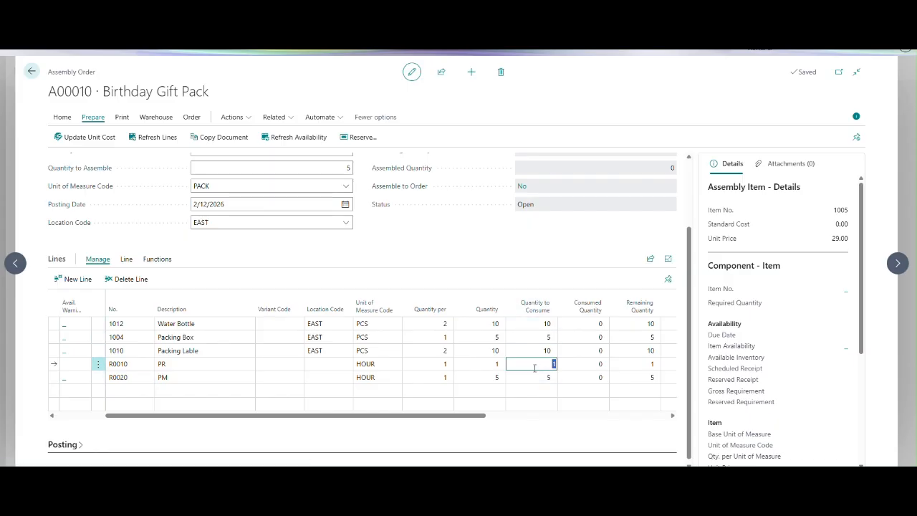
left_click(440, 378)
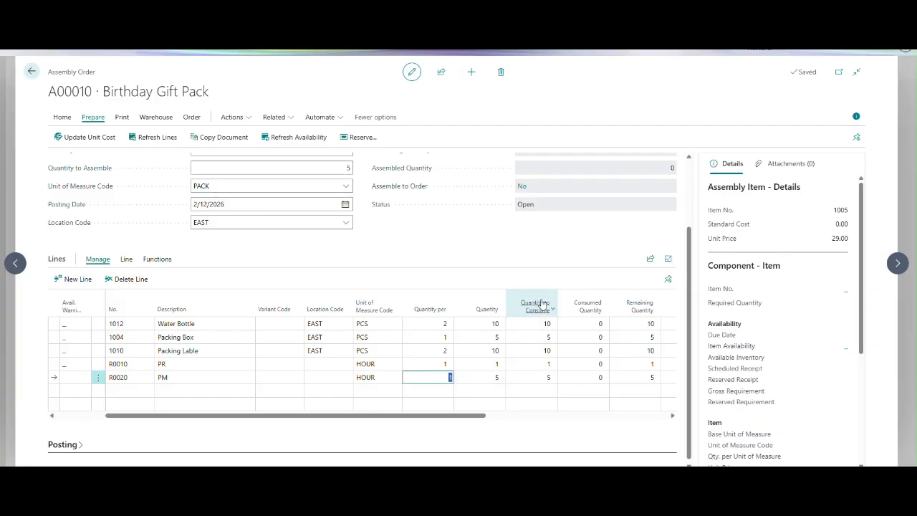
left_click(536, 377)
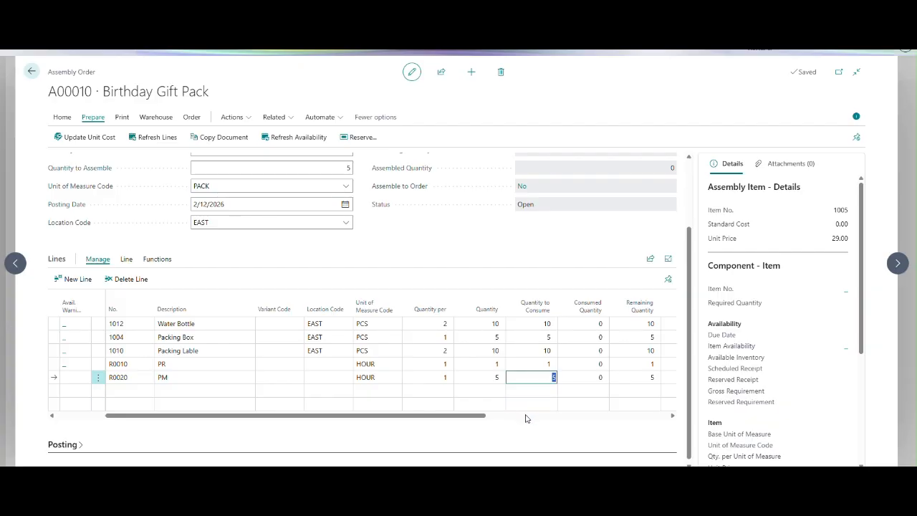
Try to set the quantity to consume on the R0020 (PM) order line to 6.
left_click_drag(475, 418, 497, 420)
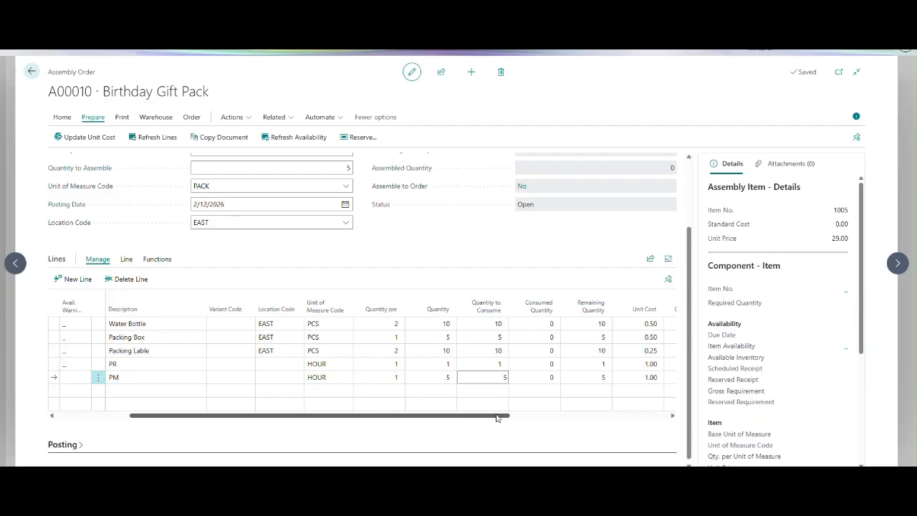
left_click(486, 377)
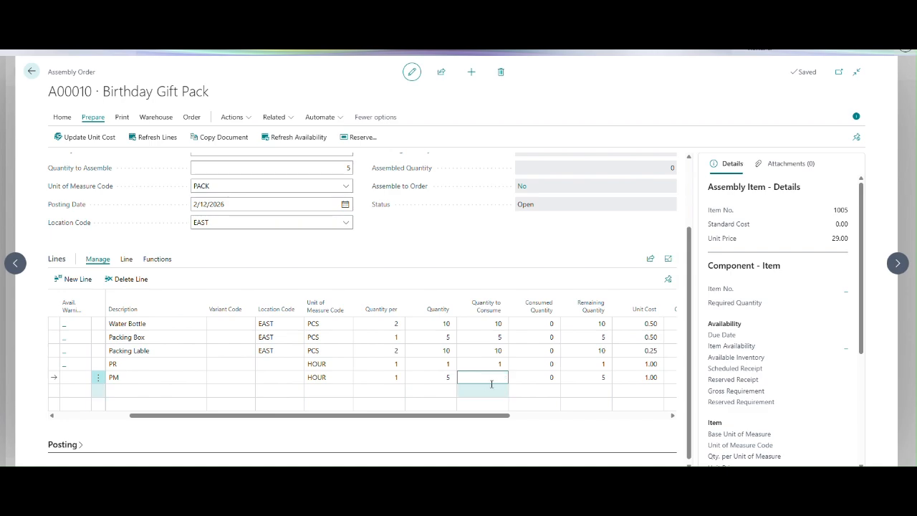
type("6")
key("Tab")
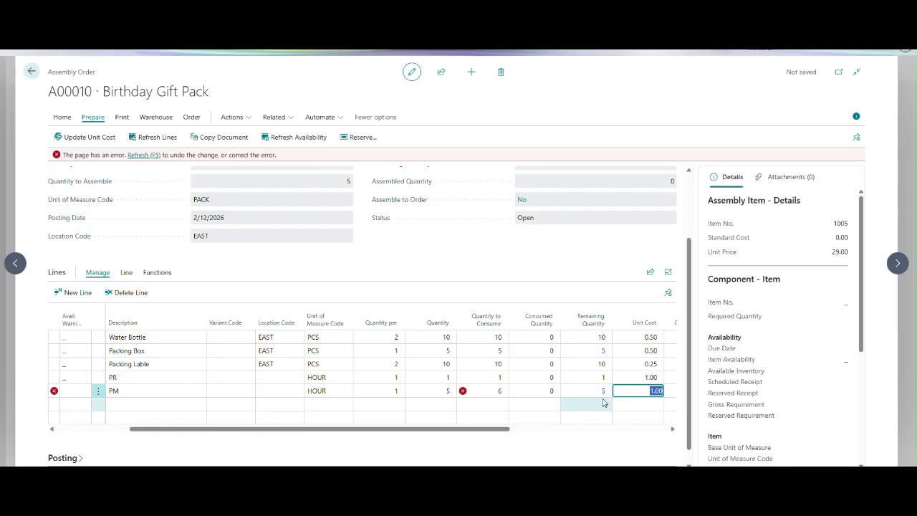
Set the quantity to consume on the R0020 (PM) order line to 4.
left_click(492, 392)
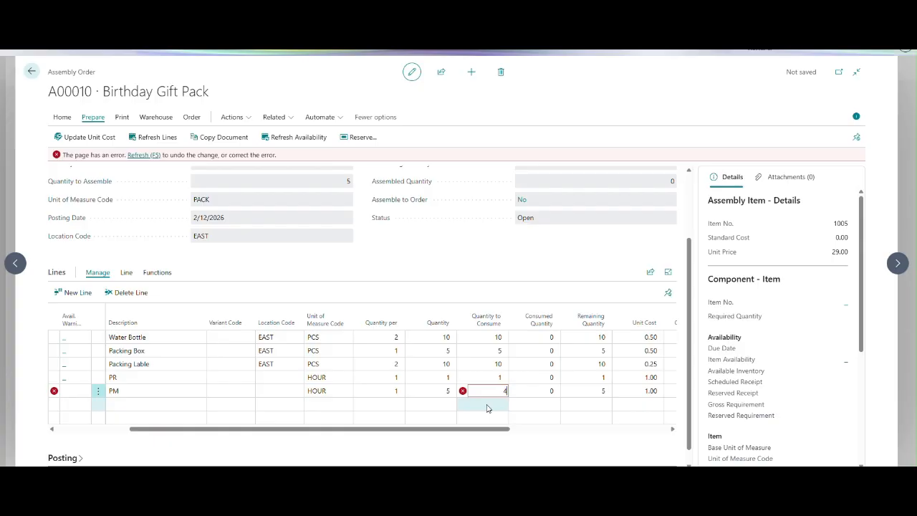
key("Tab")
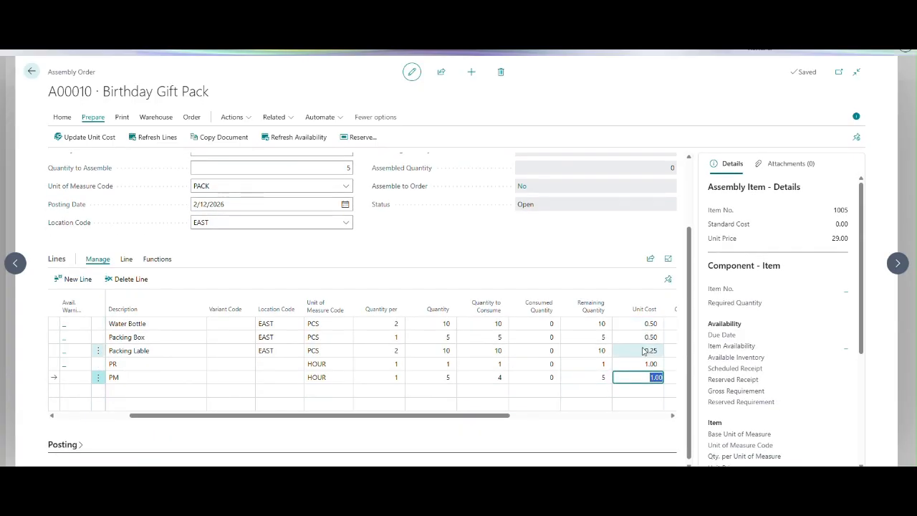
Check the order lines' costs and usage types, and open the resource card of R0010 (PR) from the full resource list.
left_click_drag(505, 419, 600, 431)
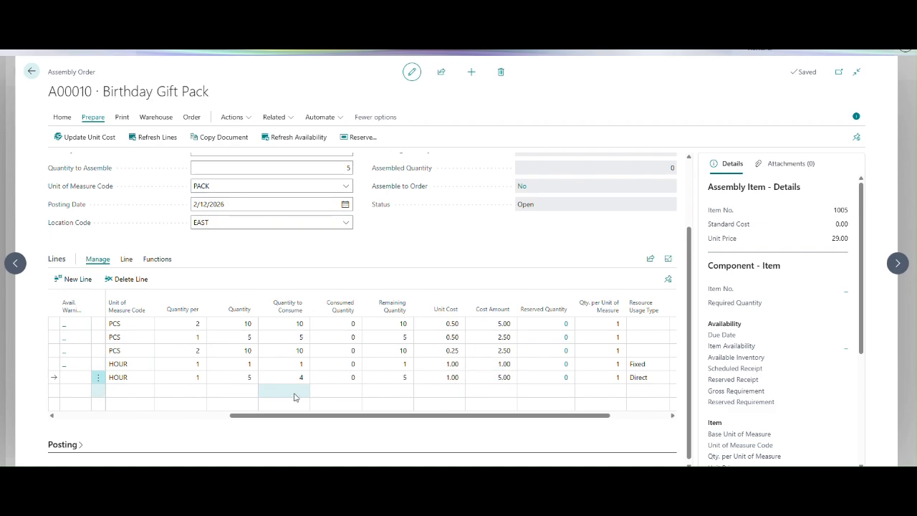
left_click_drag(279, 417, 35, 405)
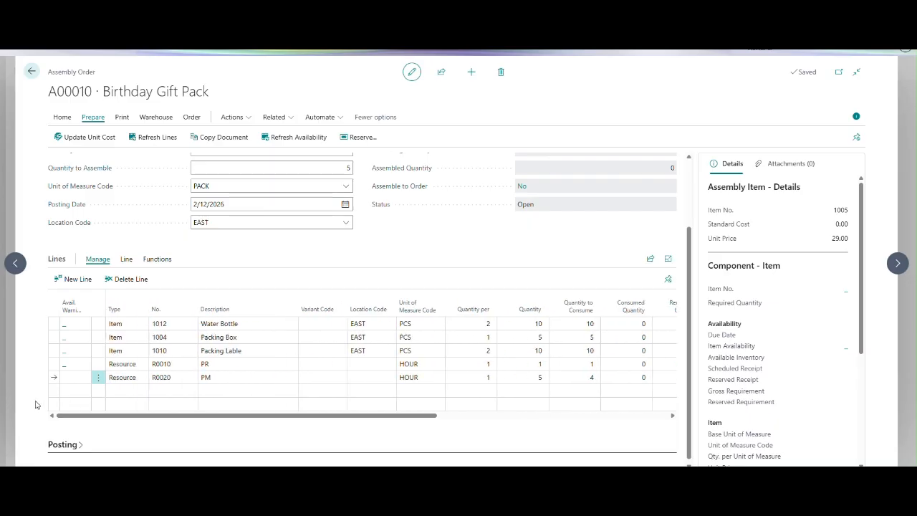
left_click(175, 365)
left_click(192, 365)
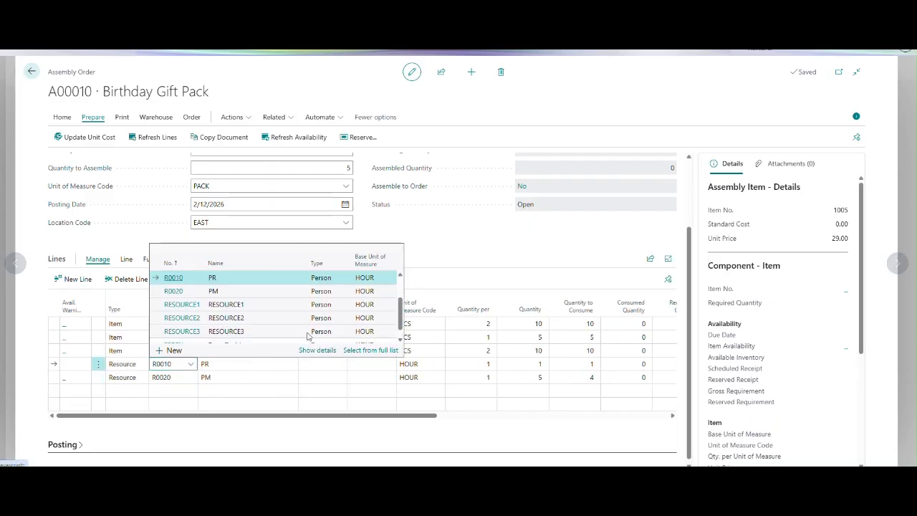
left_click(369, 351)
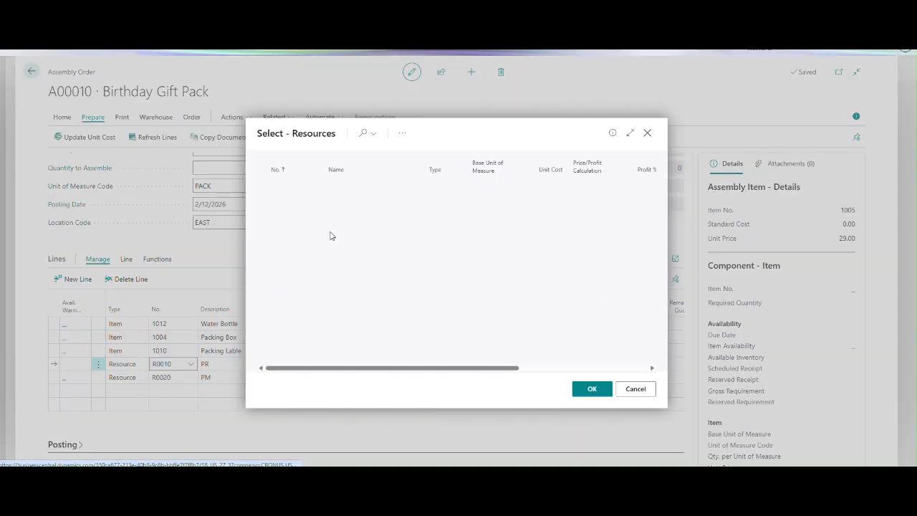
left_click(402, 133)
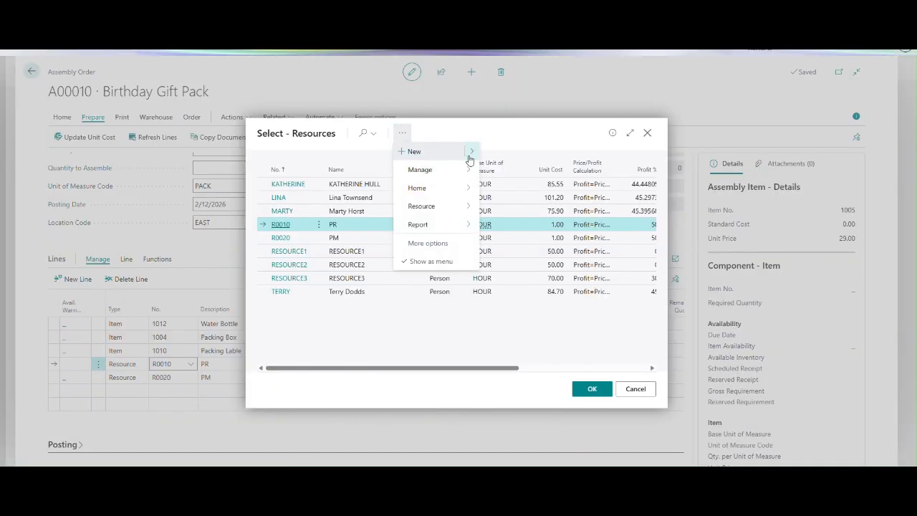
mouse_move(472, 151)
mouse_move(451, 172)
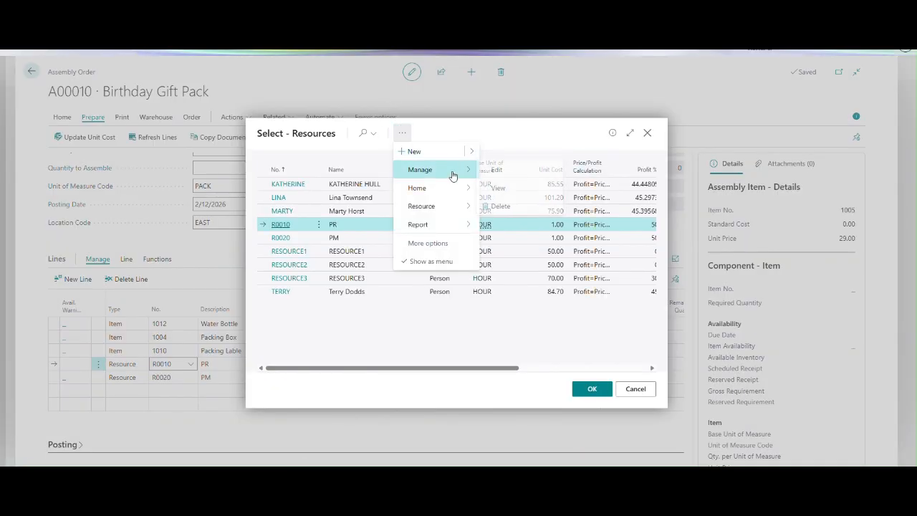
left_click(503, 184)
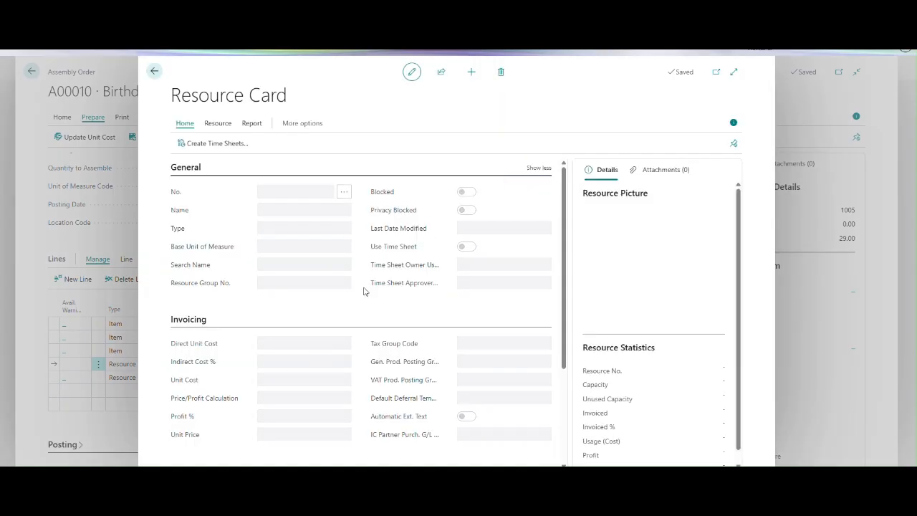
Check the unit cost in resource R0010's invoicing details and open its Resource Costs list.
scroll(553, 297, "down", 2)
scroll(553, 297, "down", 1)
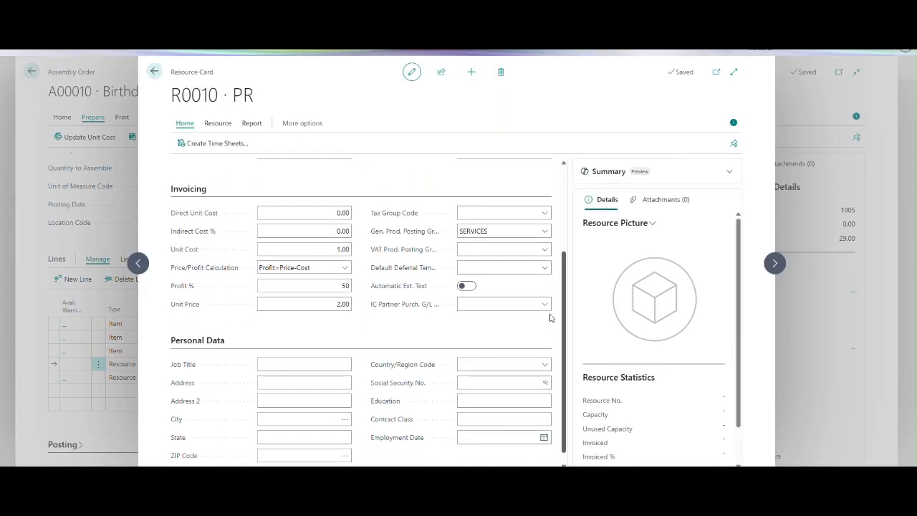
left_click(304, 248)
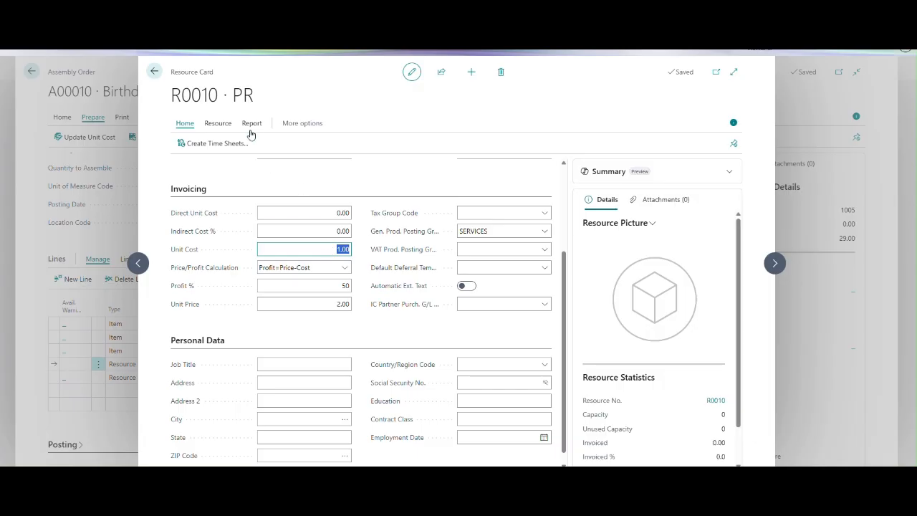
left_click(218, 124)
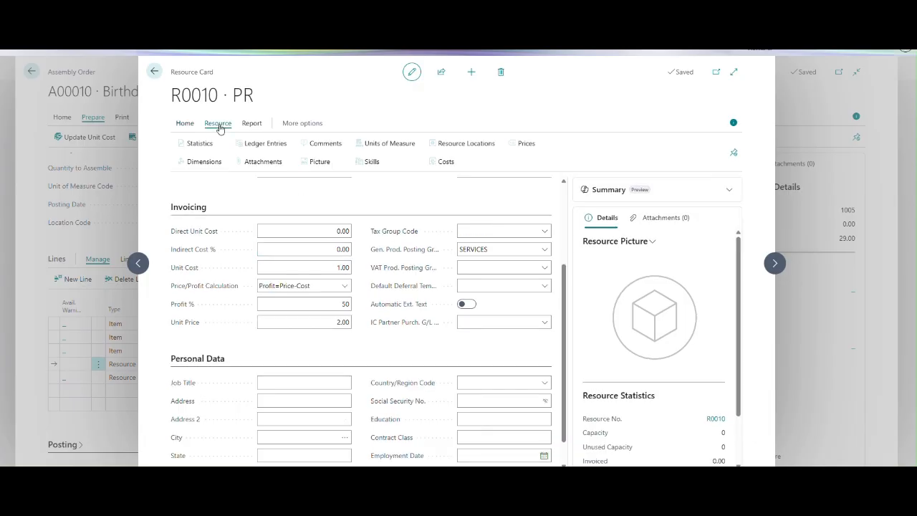
left_click(448, 162)
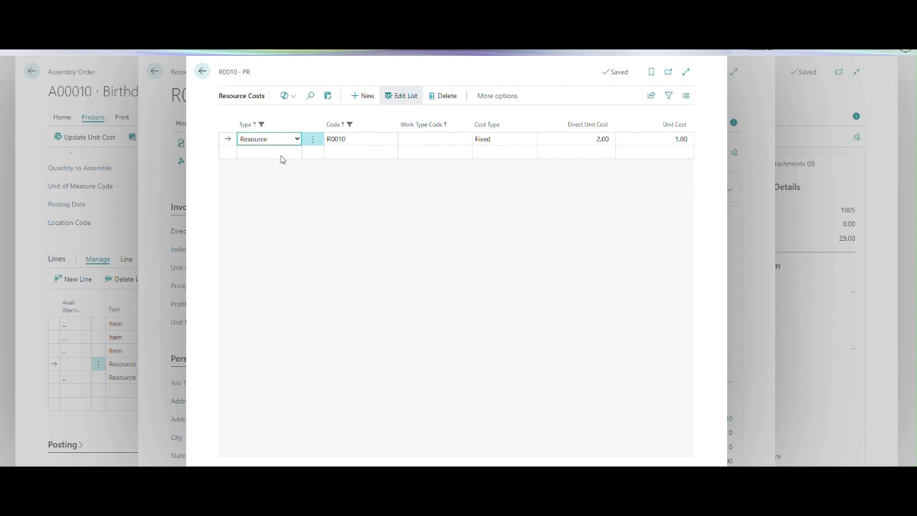
Check the available cost types in R0010's resource costs and return to the assembly order without changing the resource.
left_click(501, 143)
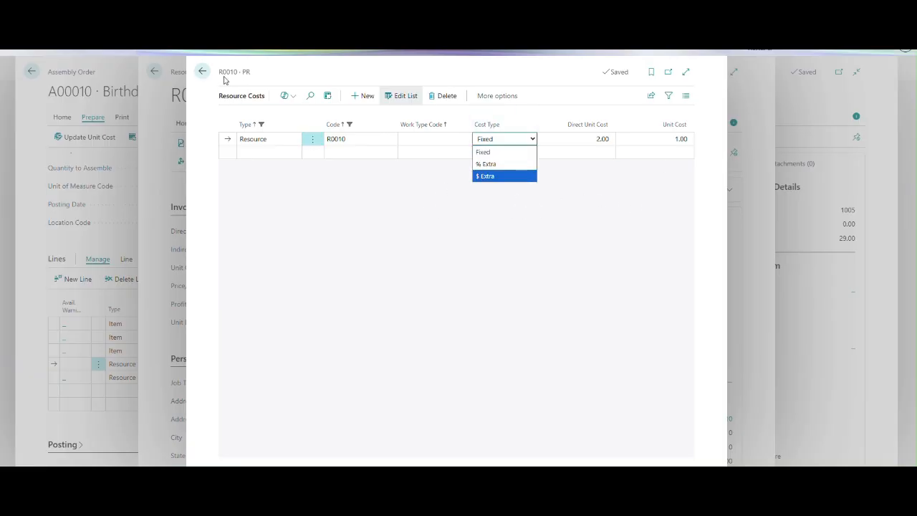
left_click(202, 71)
left_click(202, 71)
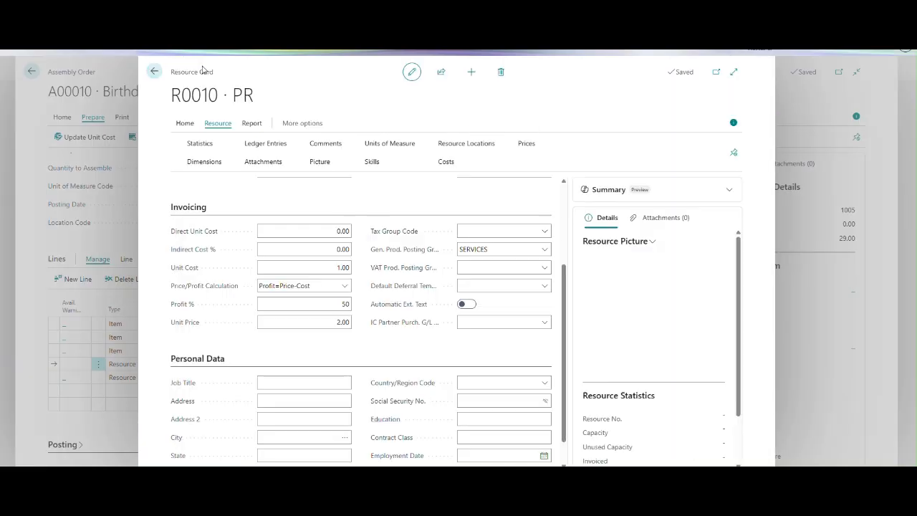
left_click(154, 71)
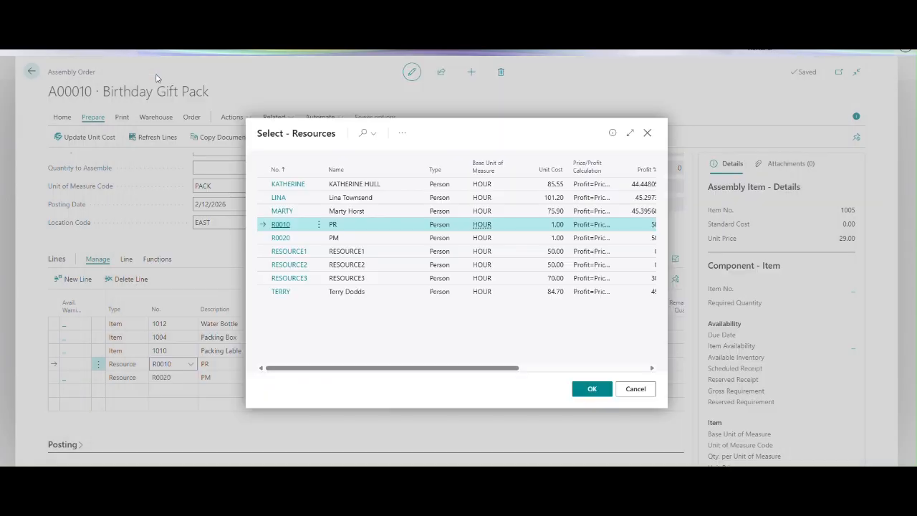
left_click(636, 389)
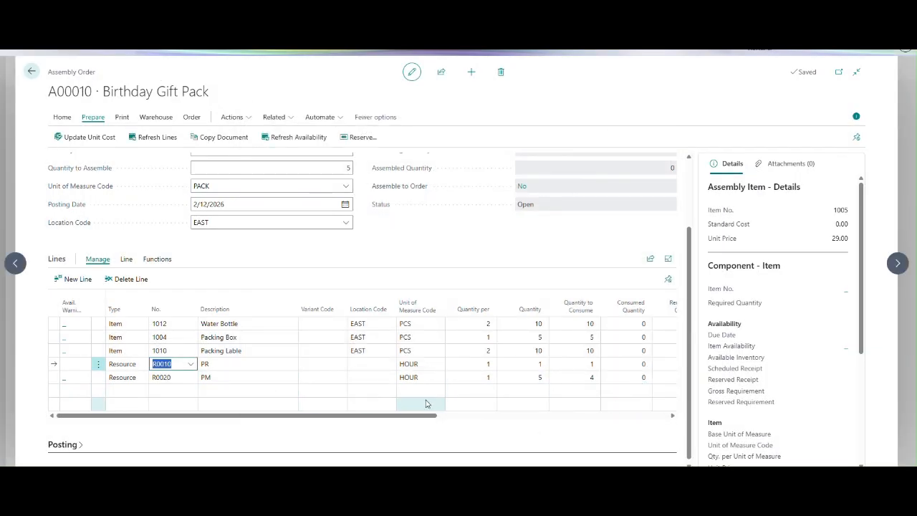
Update the assembly order's unit cost and check the recalculated unit cost and cost amount in its posting details.
mouse_move(395, 418)
left_mouse_down()
mouse_move(477, 427)
mouse_move(390, 425)
left_mouse_up()
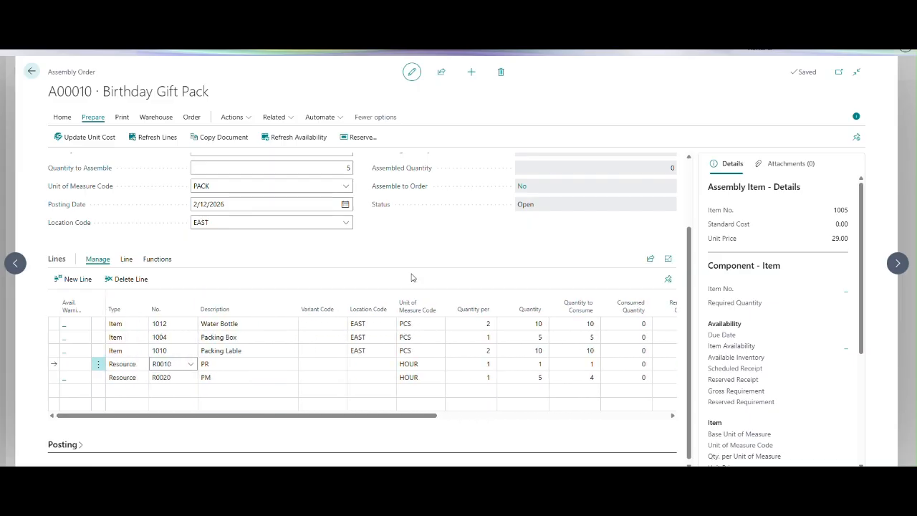
left_click(74, 446)
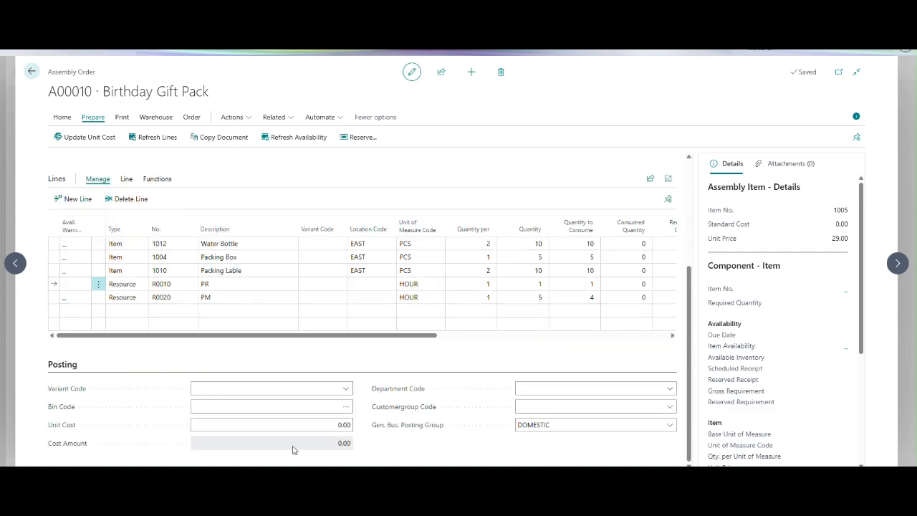
left_click(89, 146)
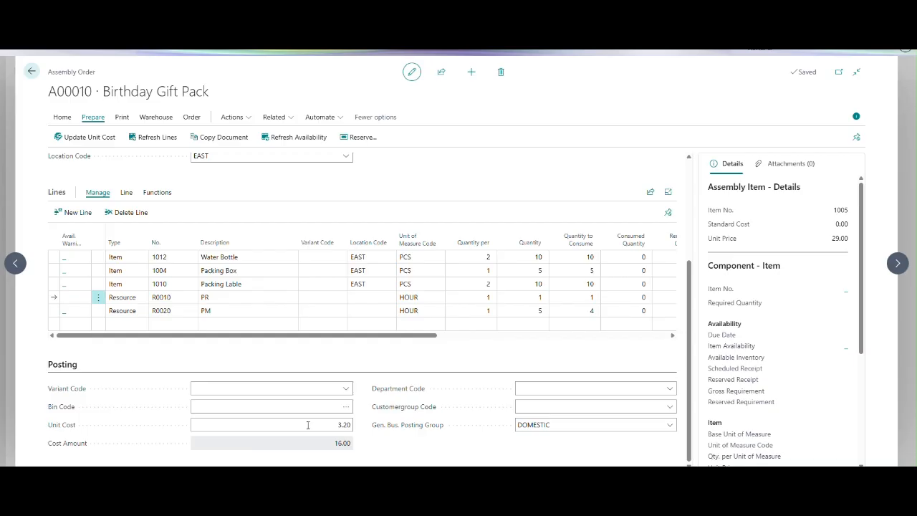
left_click(336, 424)
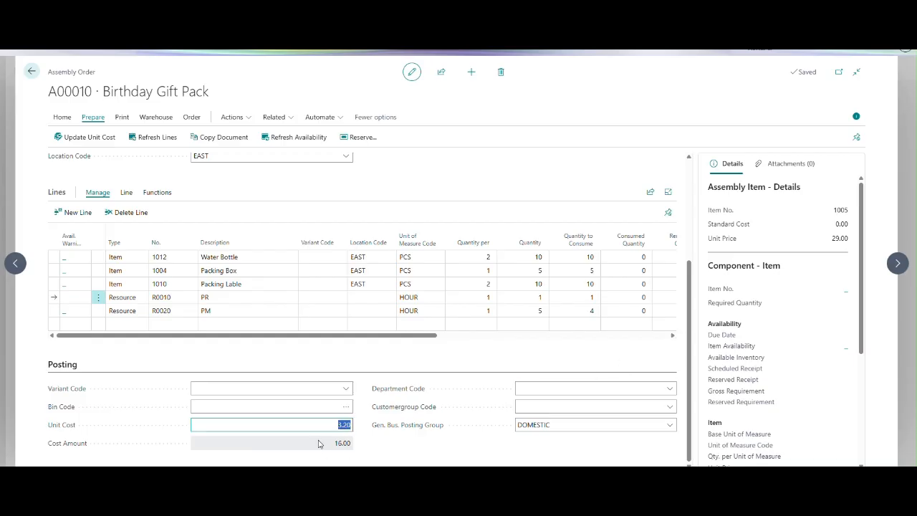
Review the order lines' unit costs and cost amounts, and run the assembly availability check for the order.
left_click(690, 359)
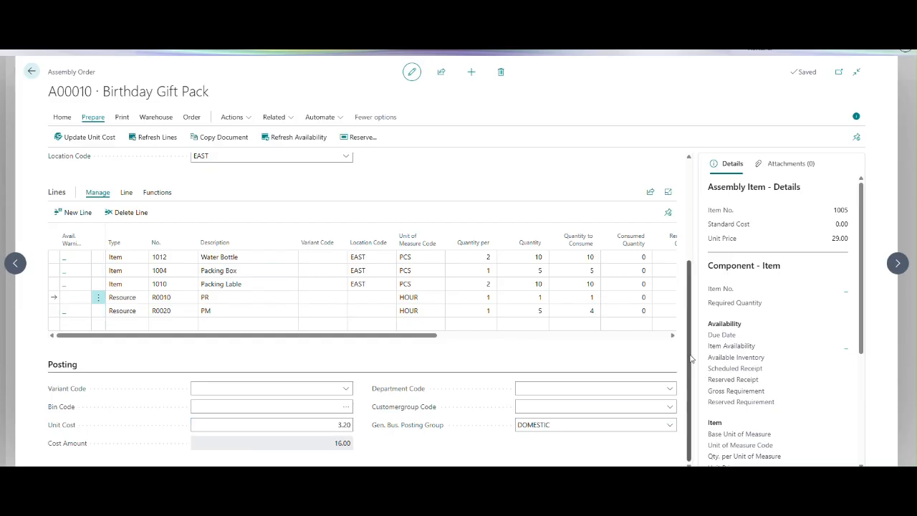
left_click_drag(690, 358, 694, 297)
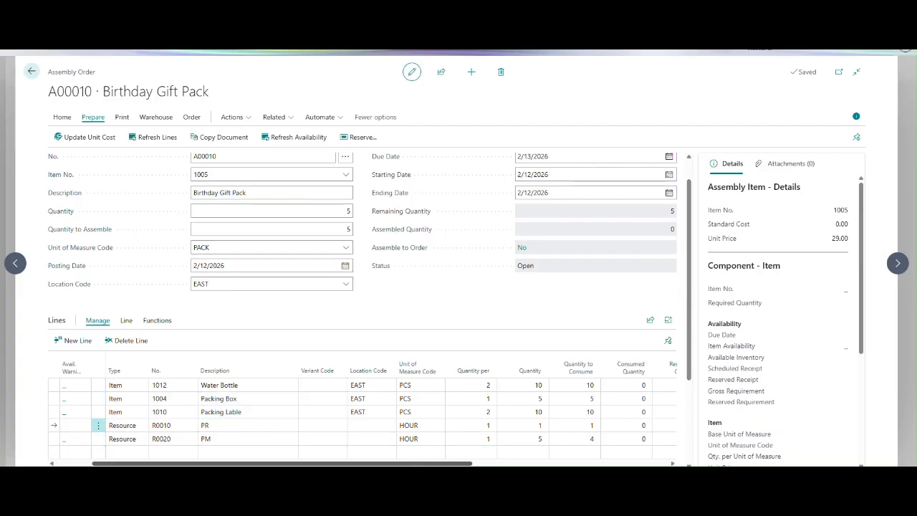
left_click_drag(287, 464, 387, 464)
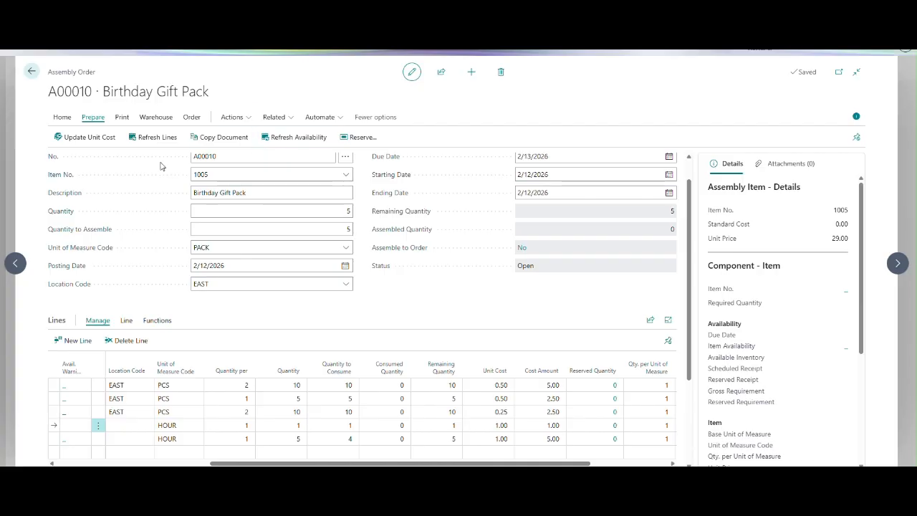
left_click(62, 118)
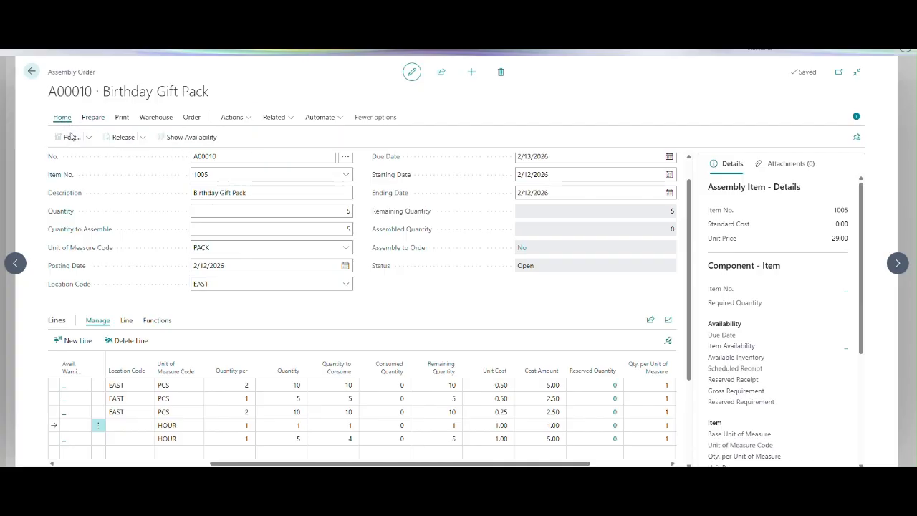
left_click(151, 140)
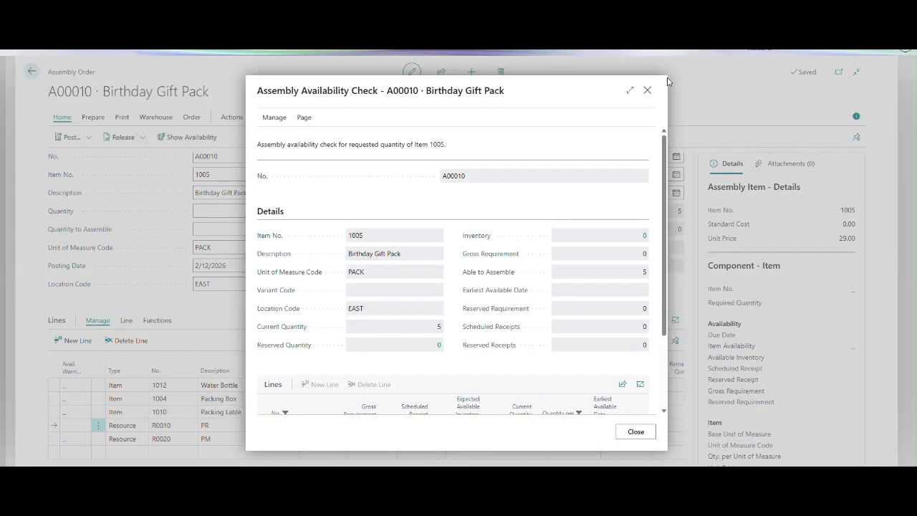
left_click(648, 91)
Release the assembly order and preview its posting to check for errors.
left_click(118, 138)
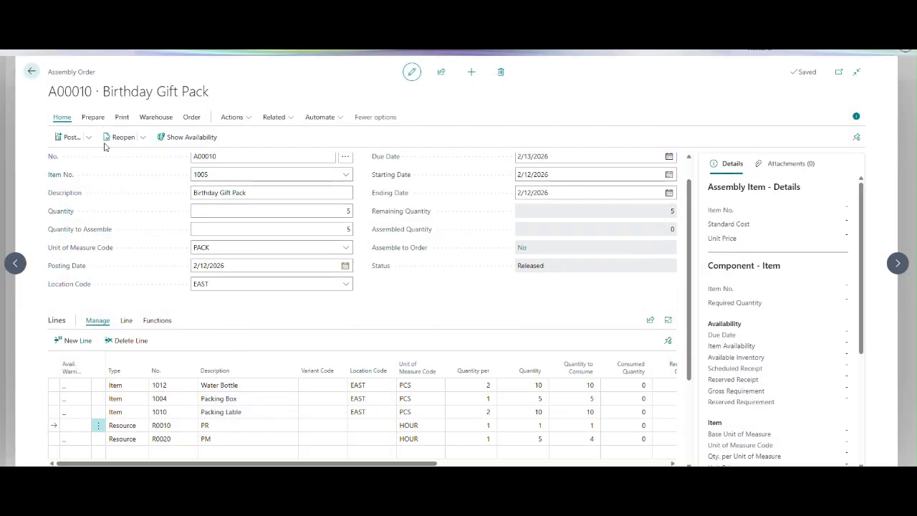
left_click(92, 118)
left_click(63, 117)
left_click(89, 137)
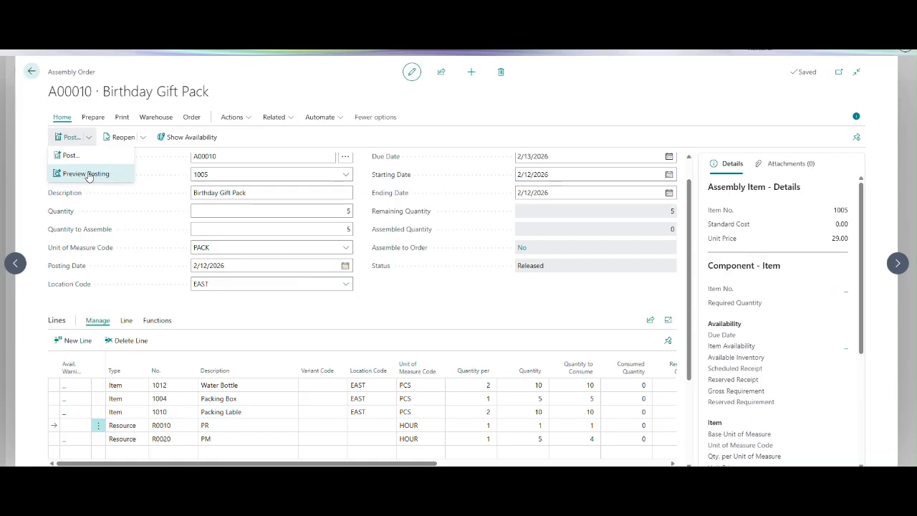
left_click(86, 174)
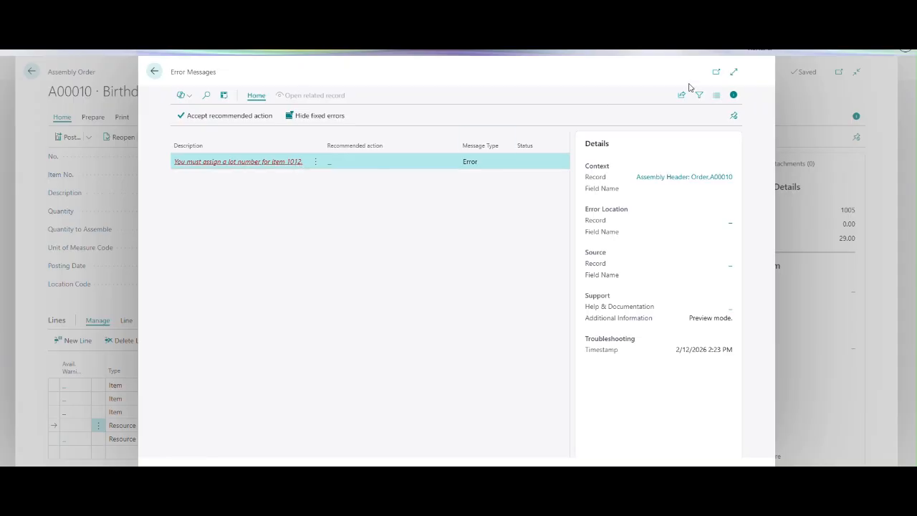
left_click(153, 73)
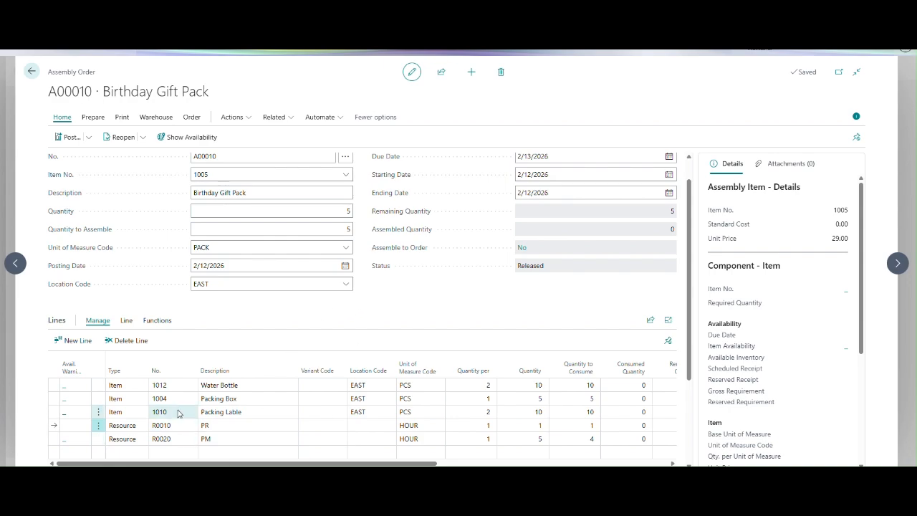
Assign lot LOT0032 with a quantity of 10 to the Water Bottle component (item 1012) in its item tracking lines.
left_click(178, 387)
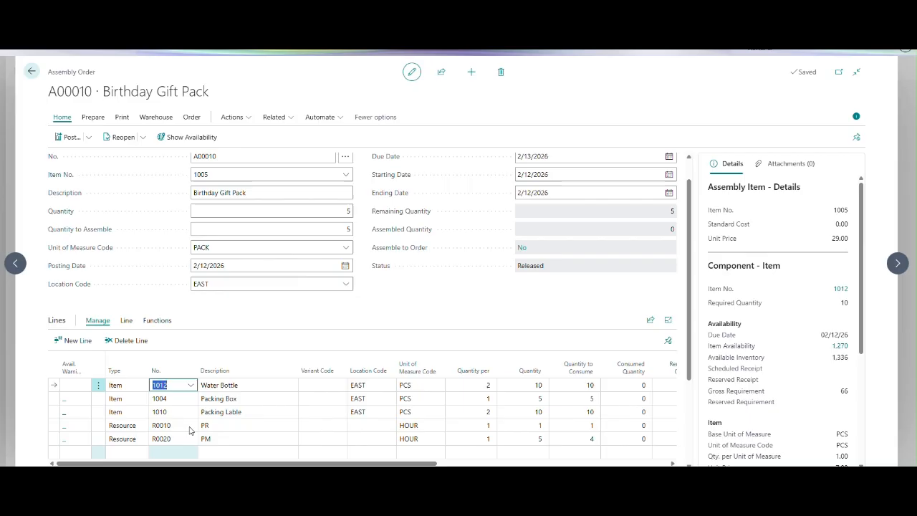
left_click(126, 322)
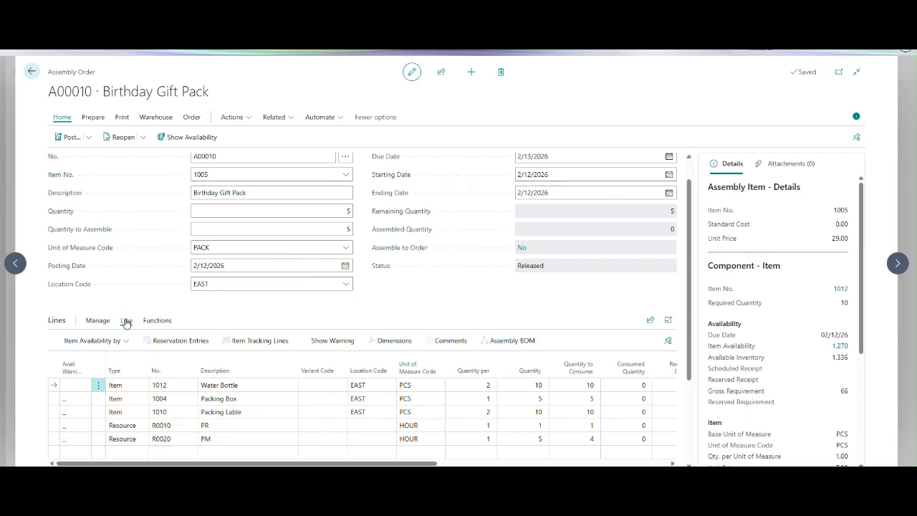
left_click(266, 342)
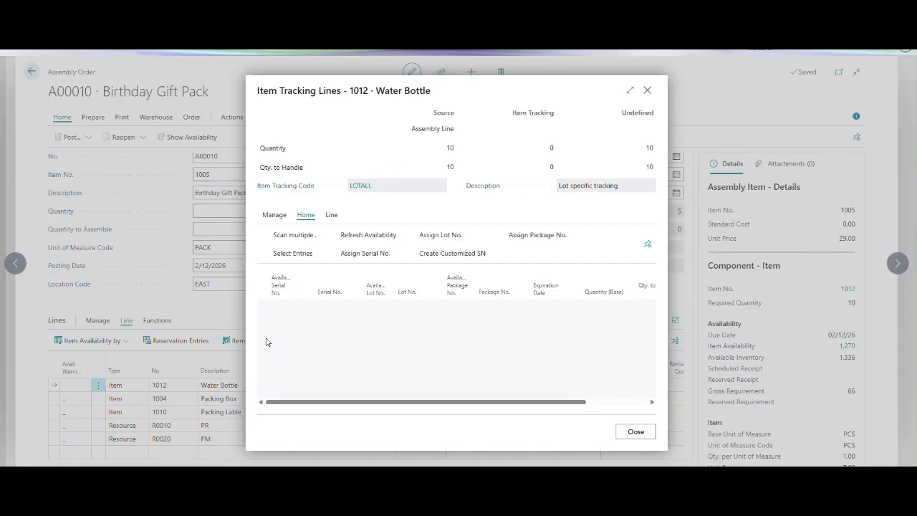
left_click(426, 306)
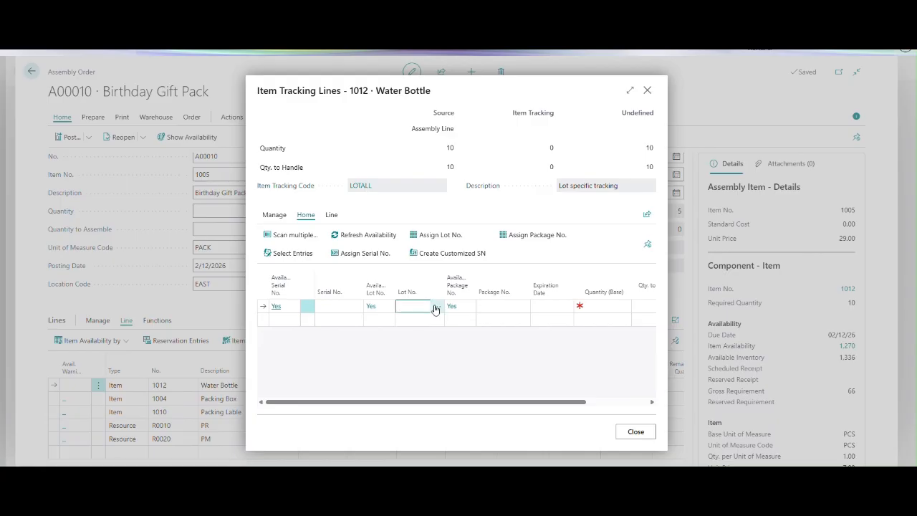
left_click(435, 307)
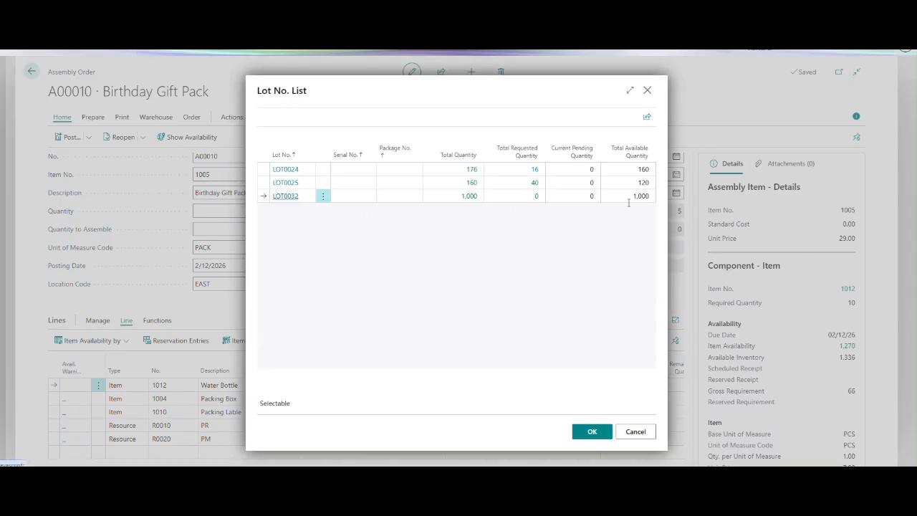
left_click(587, 432)
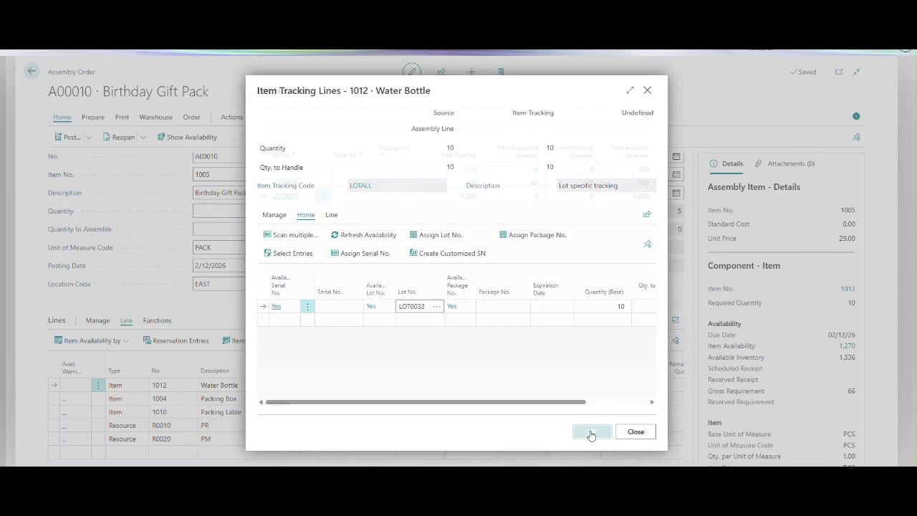
left_click(601, 306)
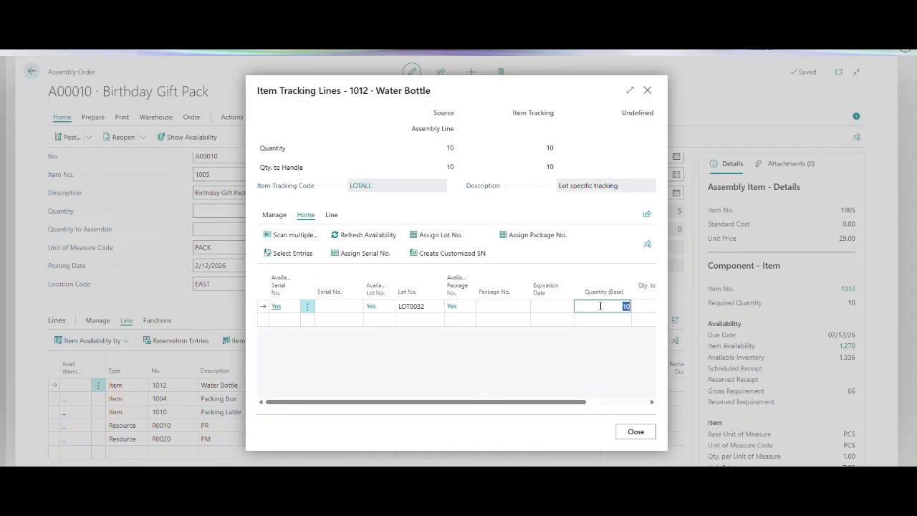
left_click_drag(562, 409, 621, 402)
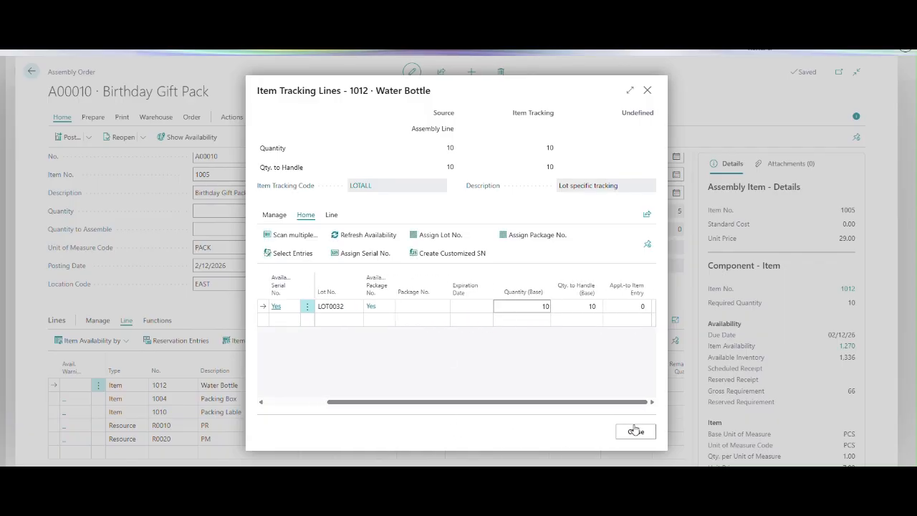
left_click(635, 432)
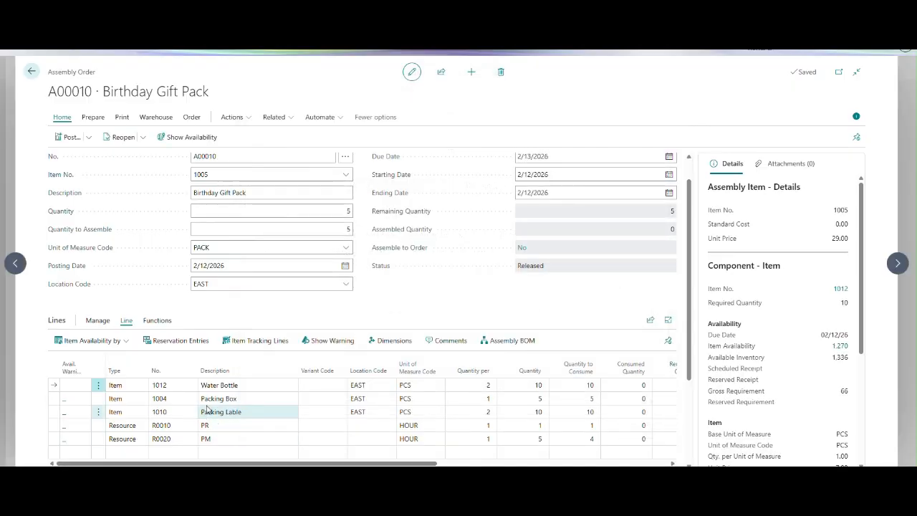
Preview the assembly order's posting again and read the error message.
left_click(88, 137)
left_click(100, 175)
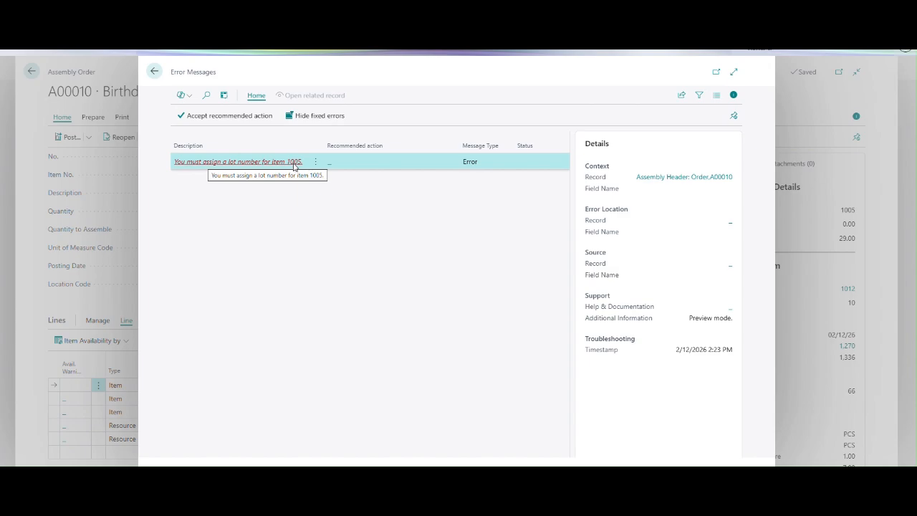
left_click(154, 72)
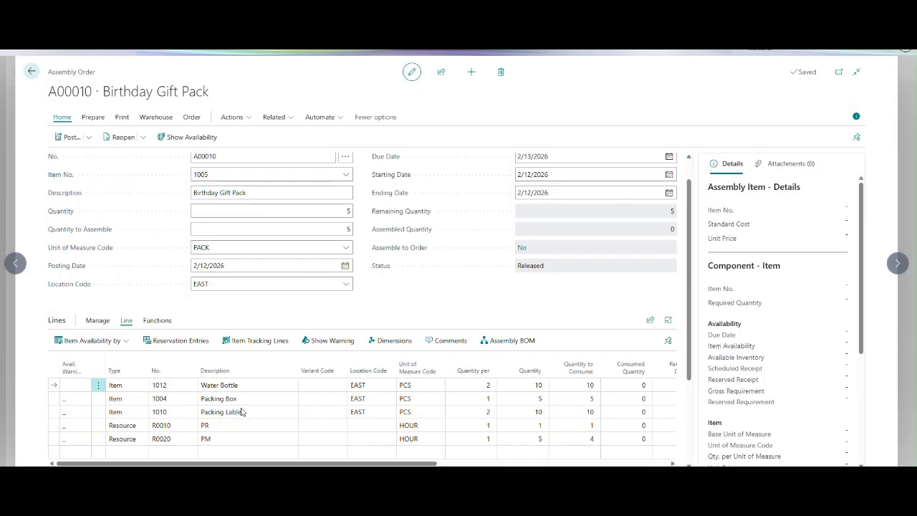
Assign a newly generated lot number to the 5 Birthday Gift Packs in the order header's item tracking lines.
scroll(676, 221, "up", 1)
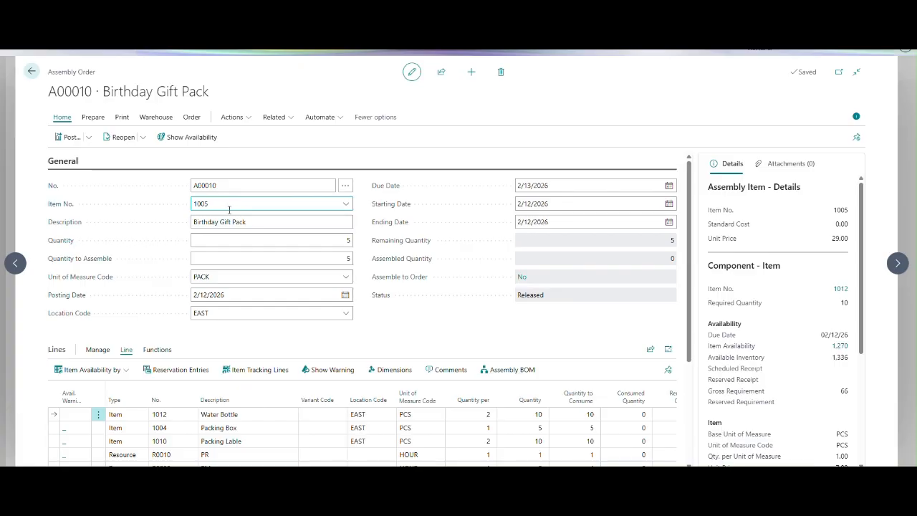
left_click(191, 118)
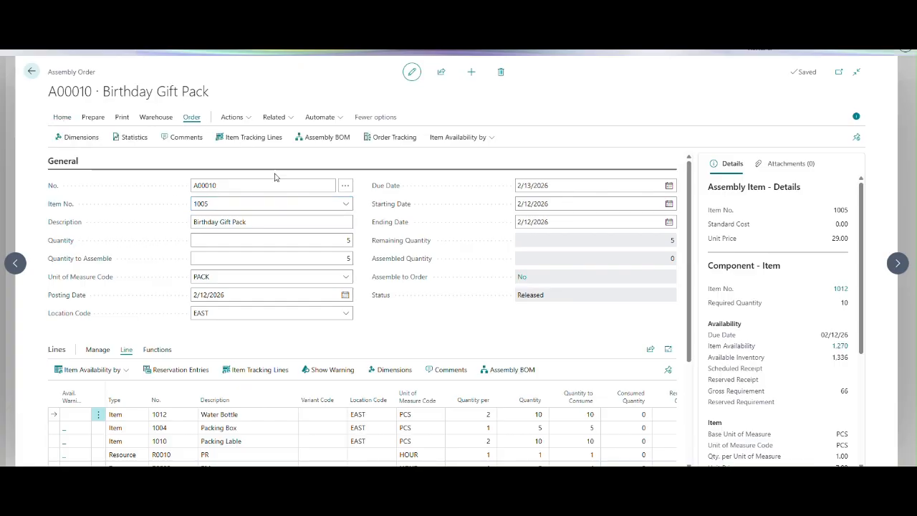
left_click(252, 138)
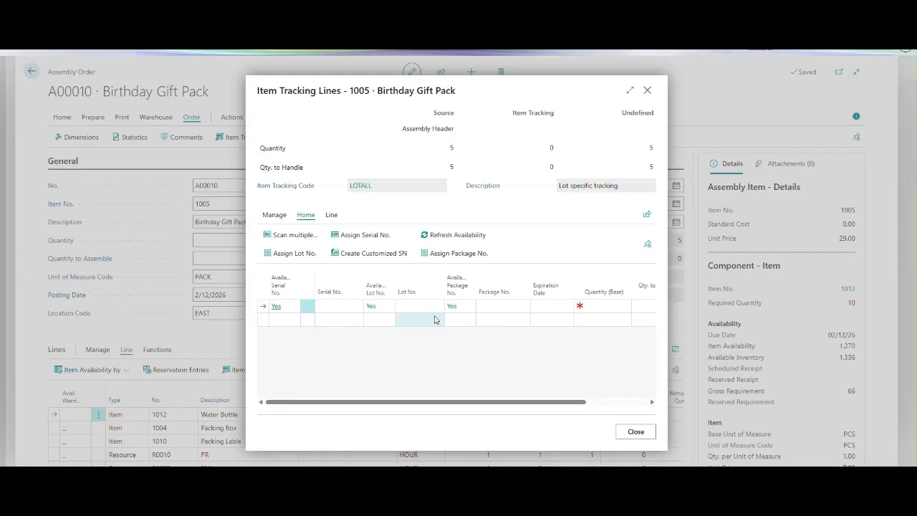
left_click(291, 255)
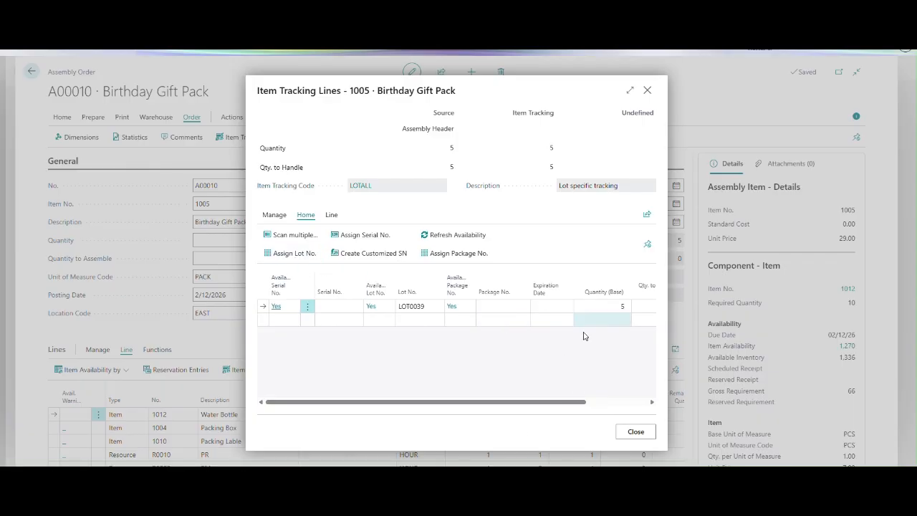
left_click_drag(522, 402, 597, 418)
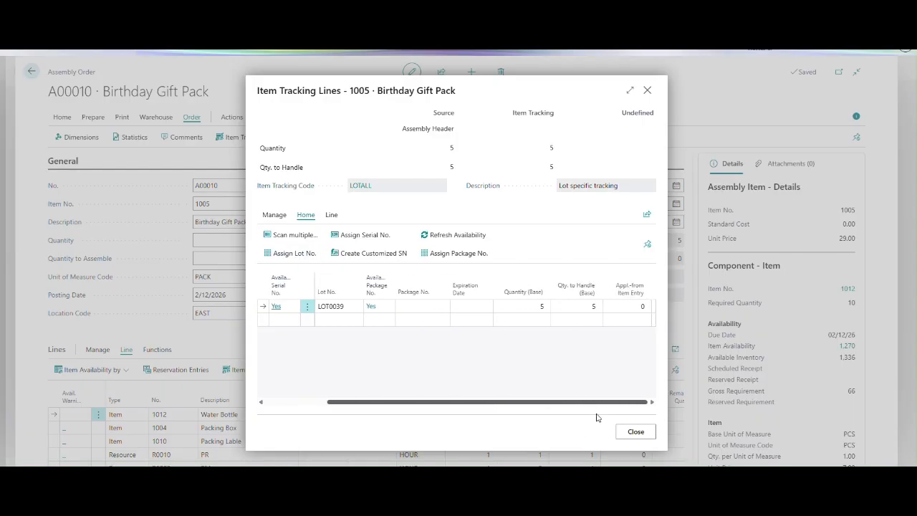
left_click(636, 432)
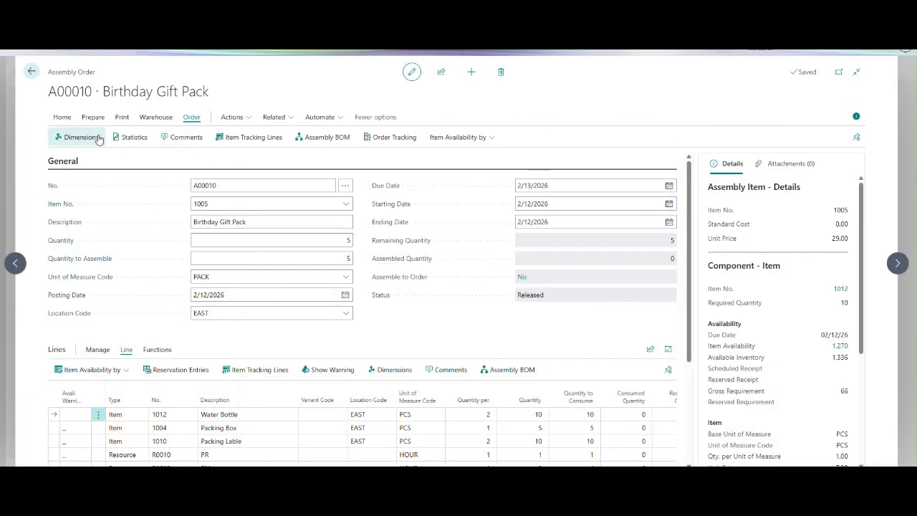
left_click(61, 117)
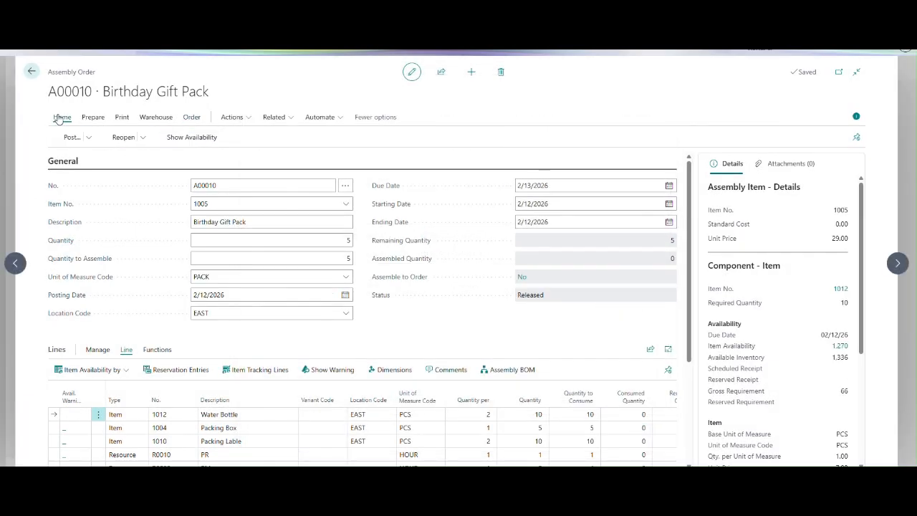
Preview the assembly order's posting and open the item ledger entries it would create.
left_click(88, 137)
left_click(76, 174)
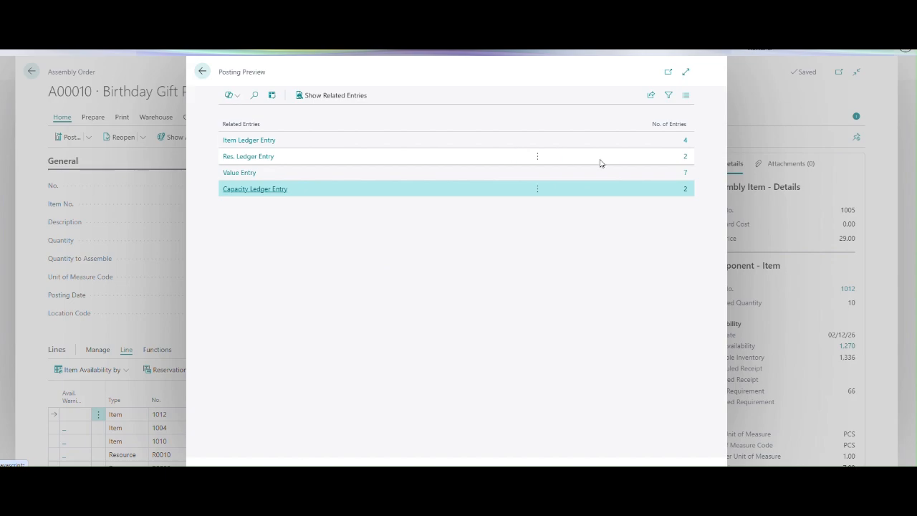
left_click(685, 141)
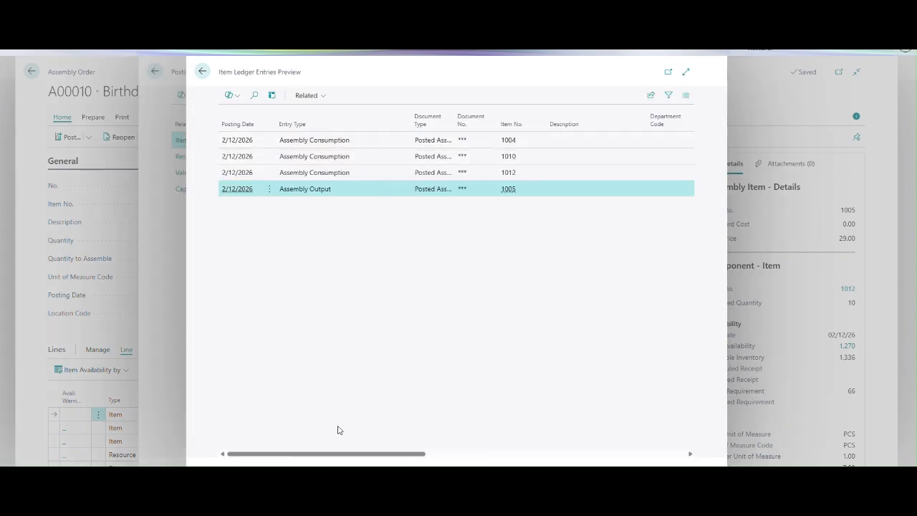
left_click_drag(339, 454, 274, 440)
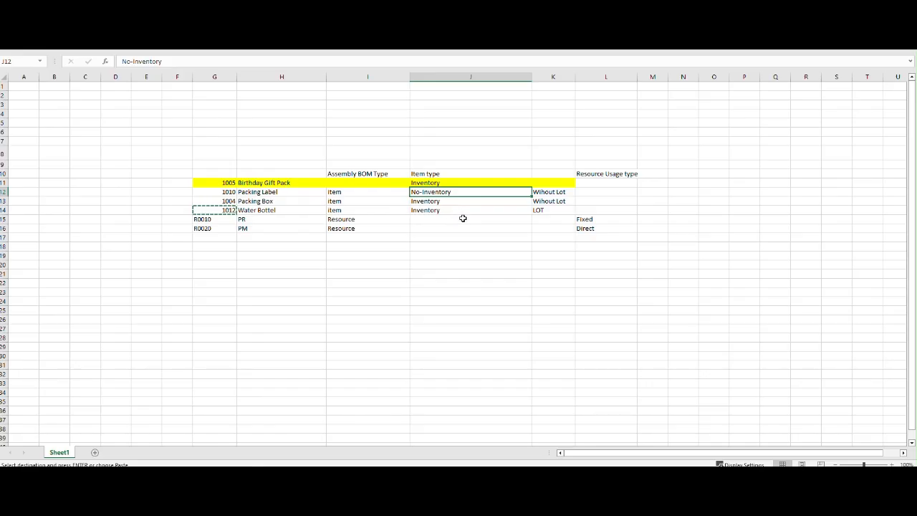
Switch to the Excel sheet and check the item types of the Birthday Gift Pack and its three item components.
left_click(464, 254)
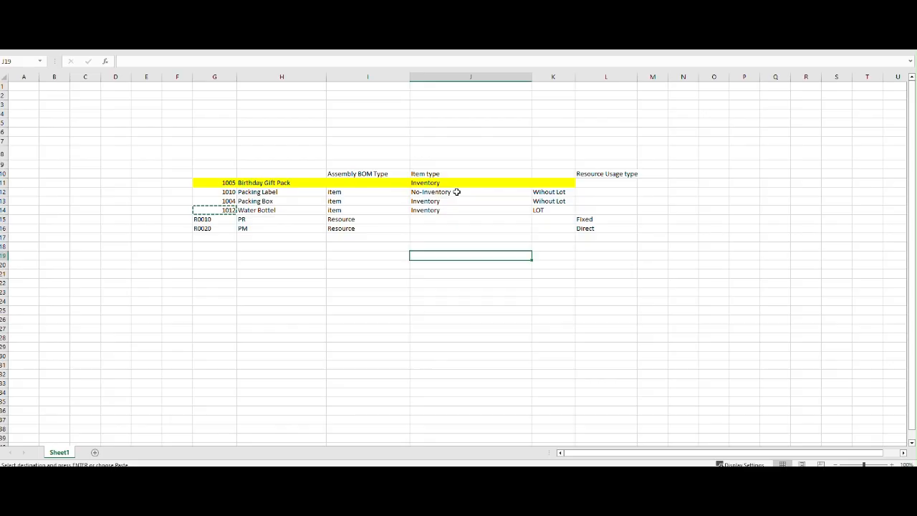
left_click_drag(457, 192, 457, 210)
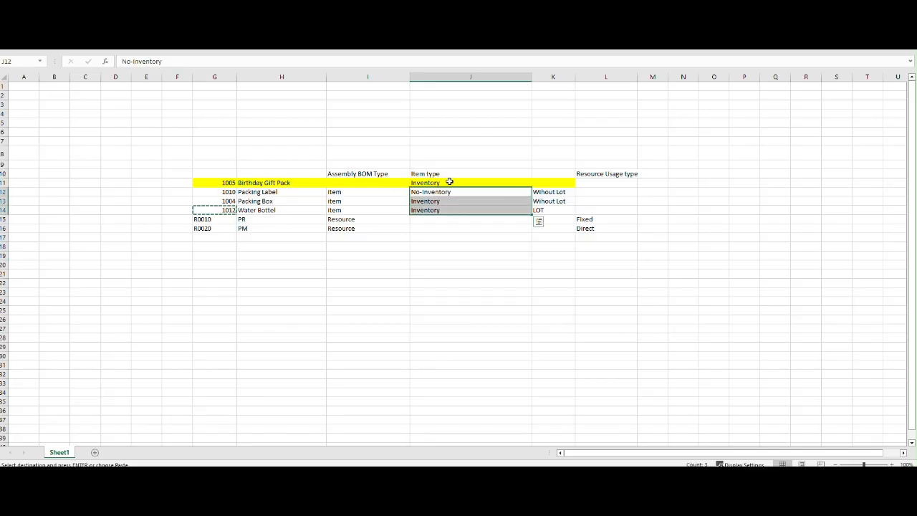
left_click(448, 182)
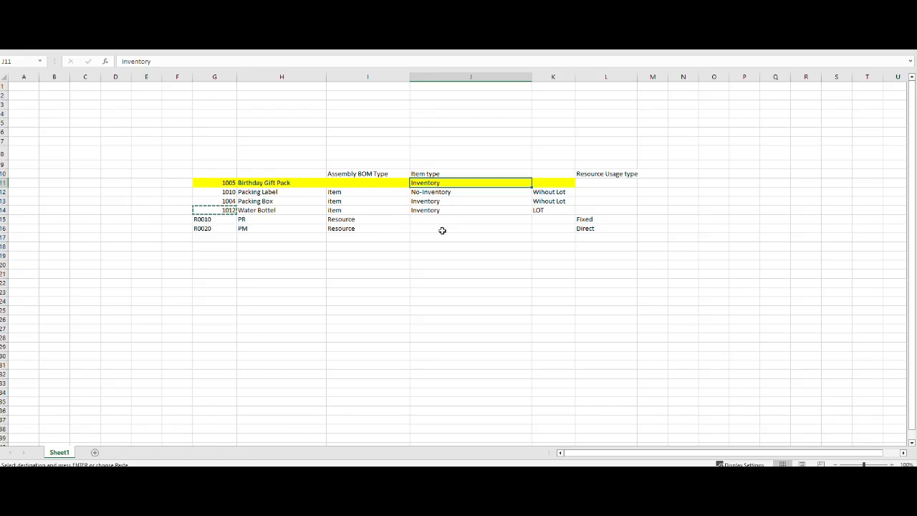
left_click(445, 229)
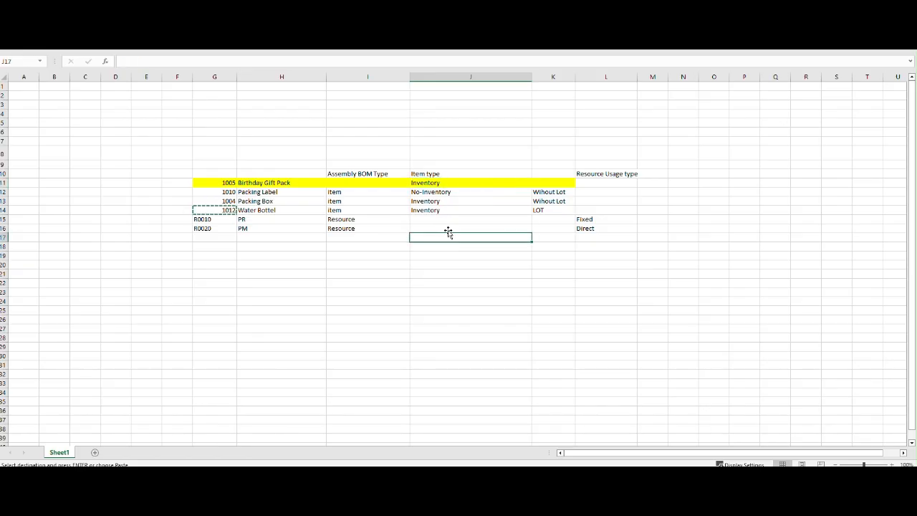
left_click_drag(453, 183, 453, 209)
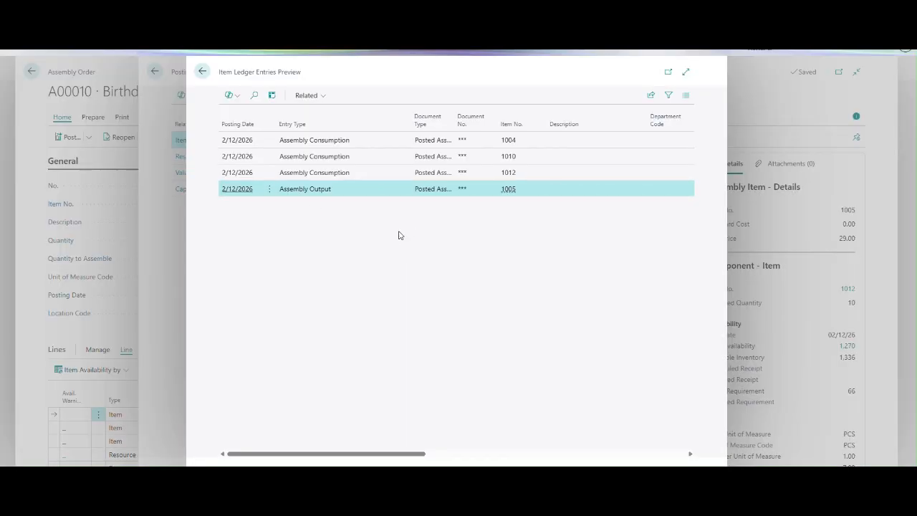
Back in Business Central, examine the lot numbers, quantities and cost amounts in the item ledger entries preview, and close it.
left_click_drag(416, 454, 524, 455)
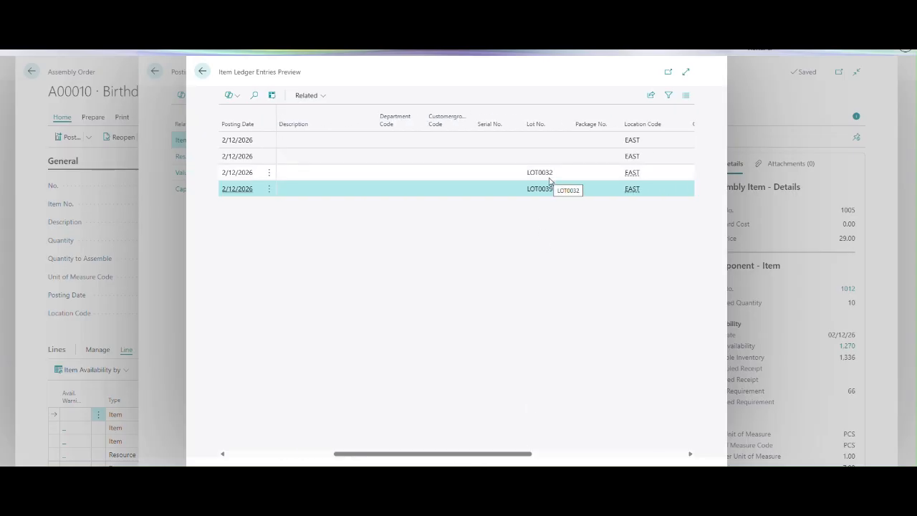
left_click_drag(514, 455, 548, 455)
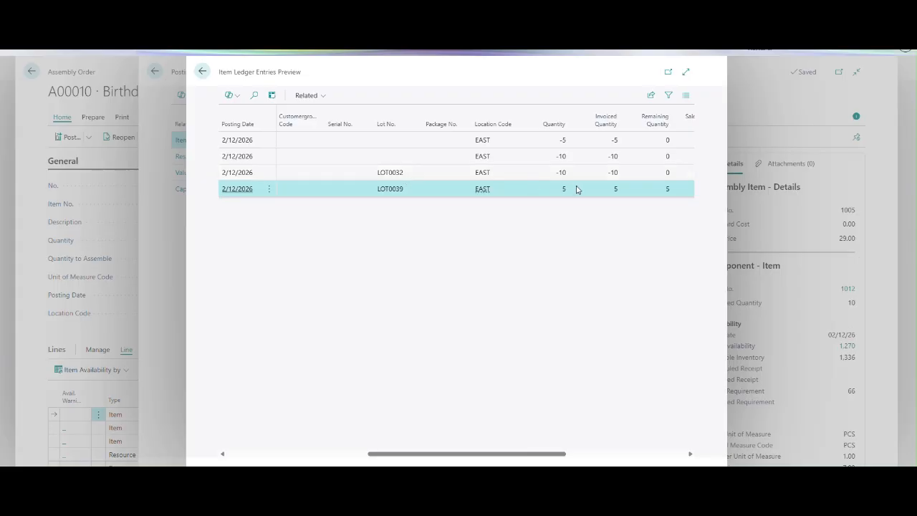
left_click_drag(536, 451, 635, 459)
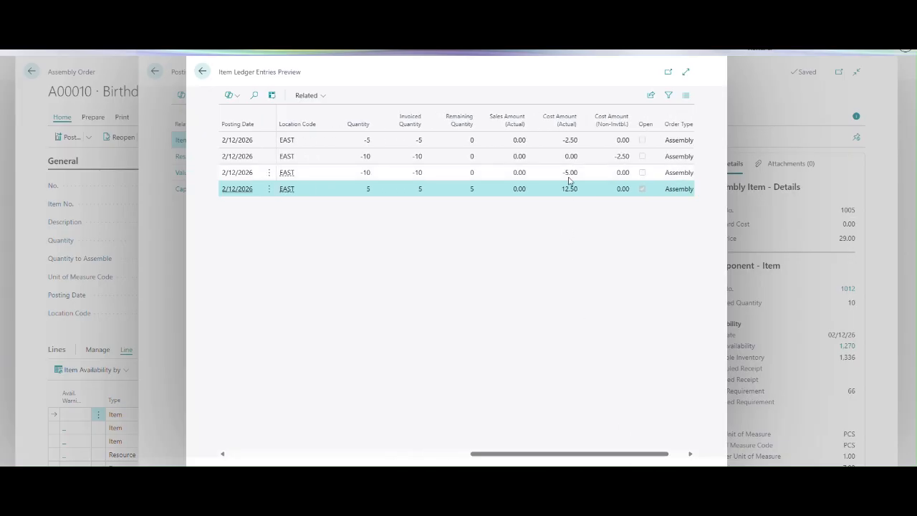
left_click_drag(547, 457, 421, 455)
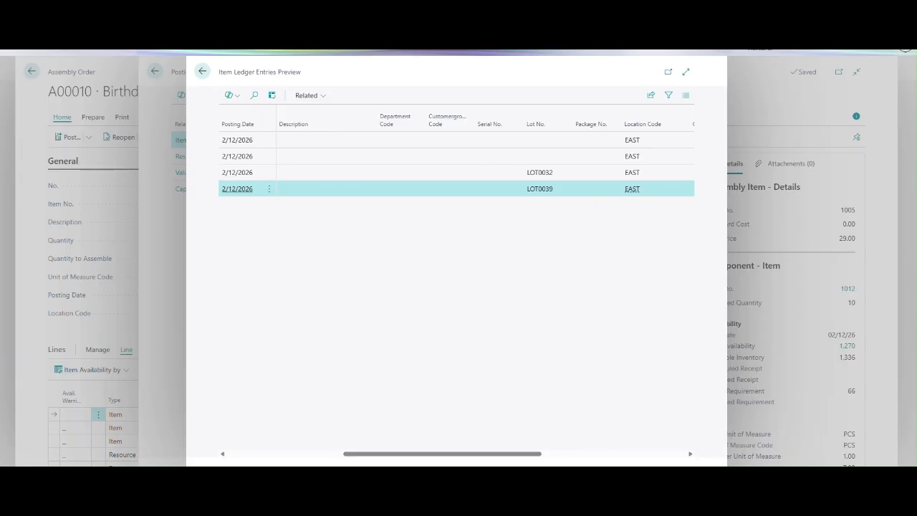
left_click_drag(501, 456, 178, 442)
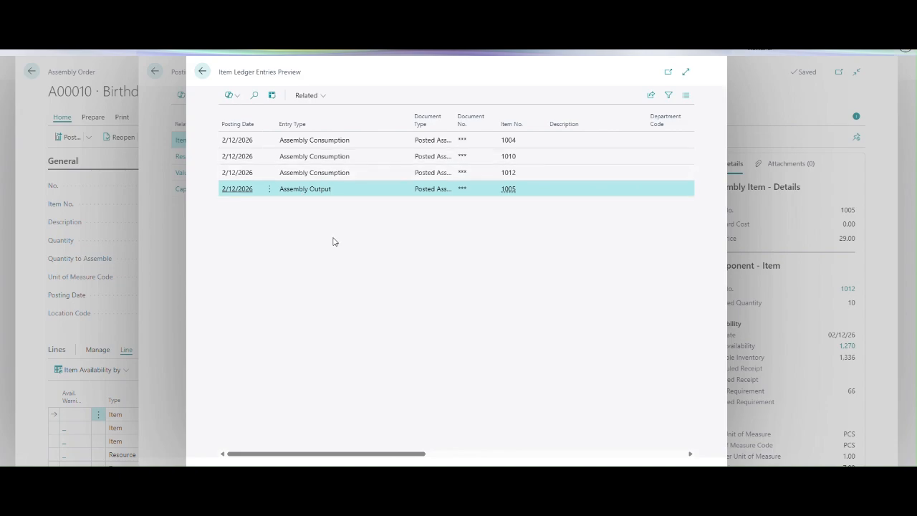
key("Escape")
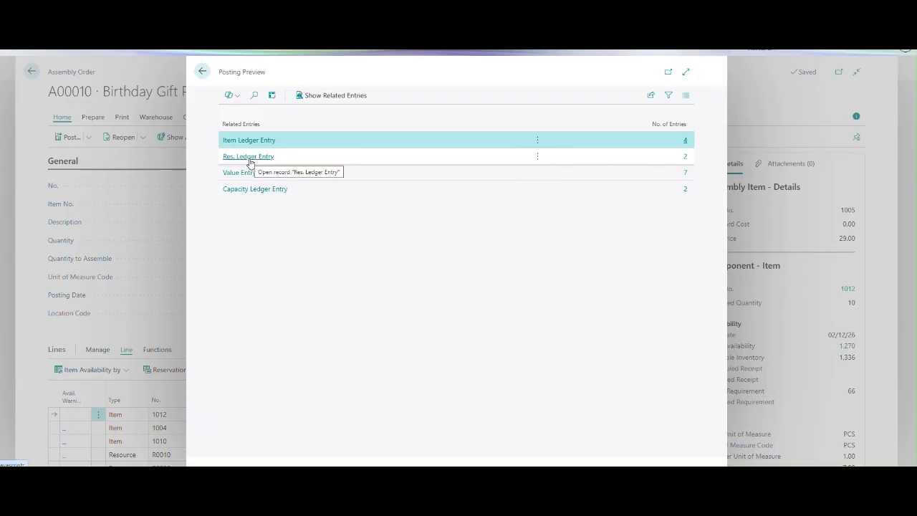
Examine the quantities and total costs of resources PR and PM in the resource ledger entries preview.
left_click(686, 160)
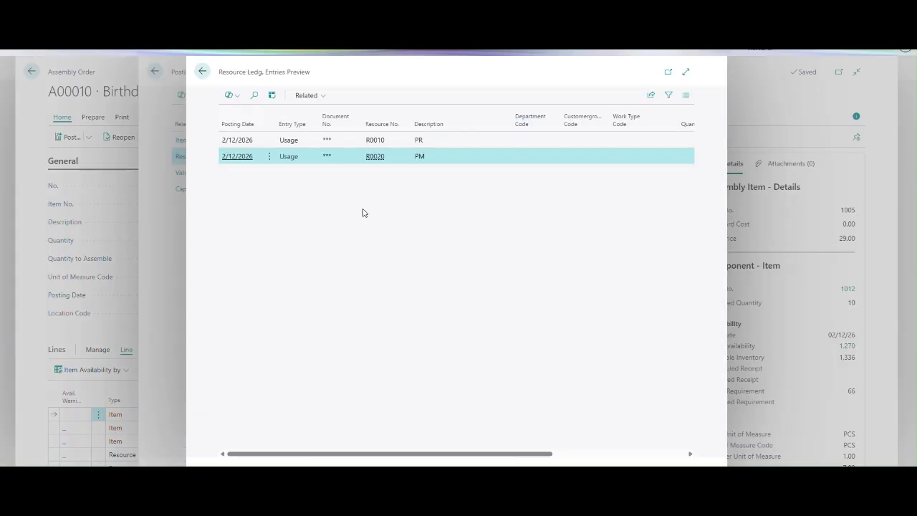
left_click_drag(445, 453, 581, 466)
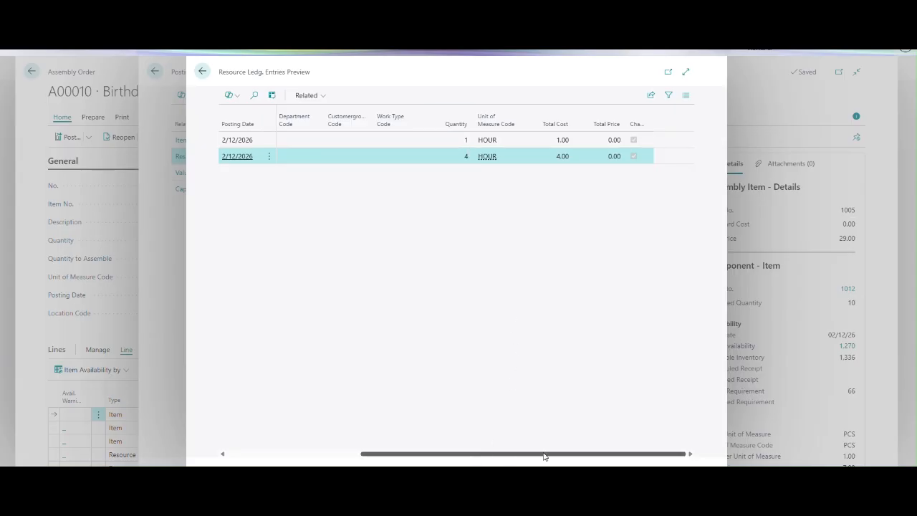
left_click_drag(543, 456, 337, 453)
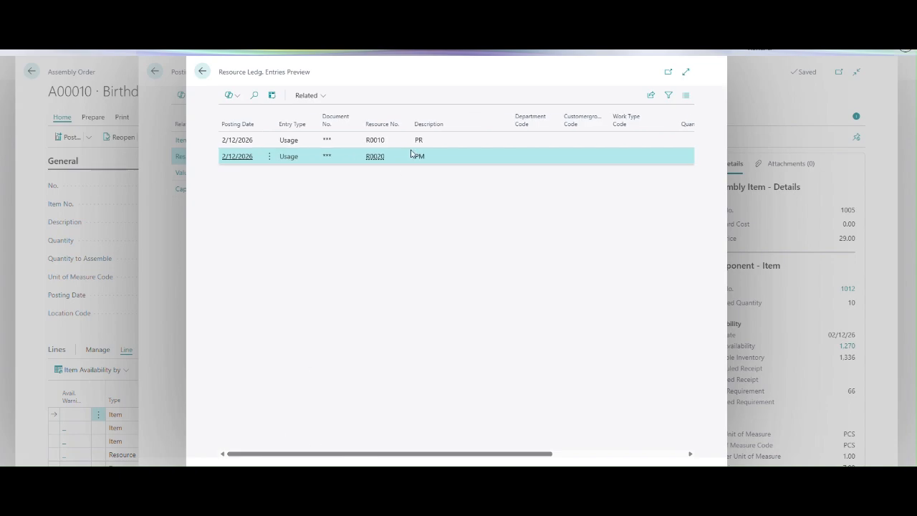
key("Escape")
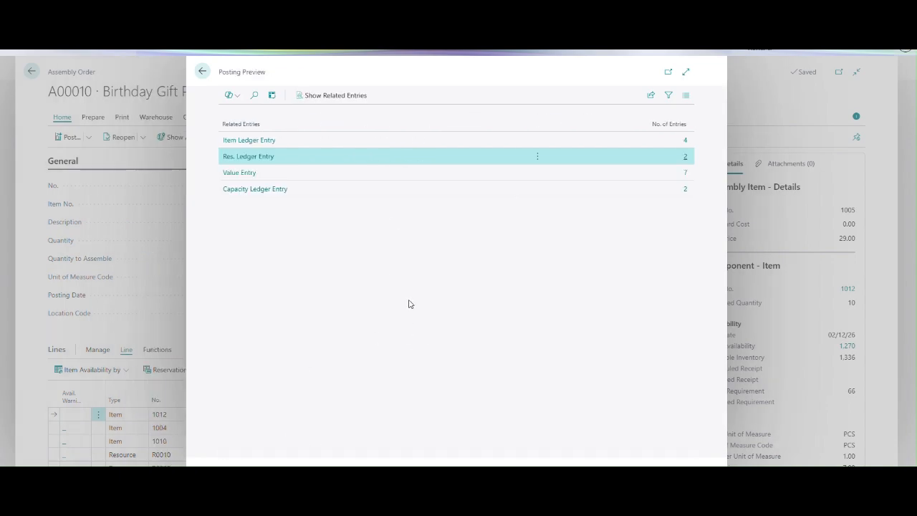
Examine the actual costs and cost per unit in the value entries preview, and return to the assembly order.
left_click(685, 172)
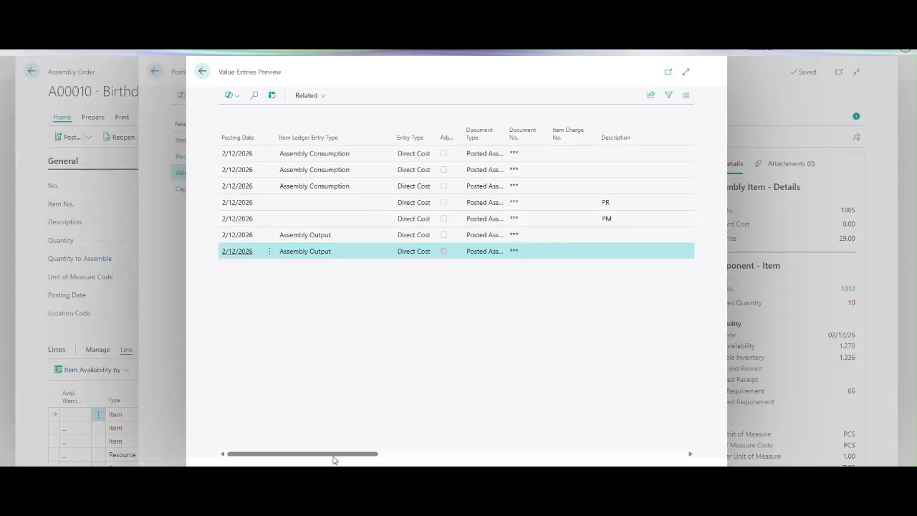
mouse_move(336, 459)
left_mouse_down()
mouse_move(483, 462)
mouse_move(336, 461)
left_mouse_up()
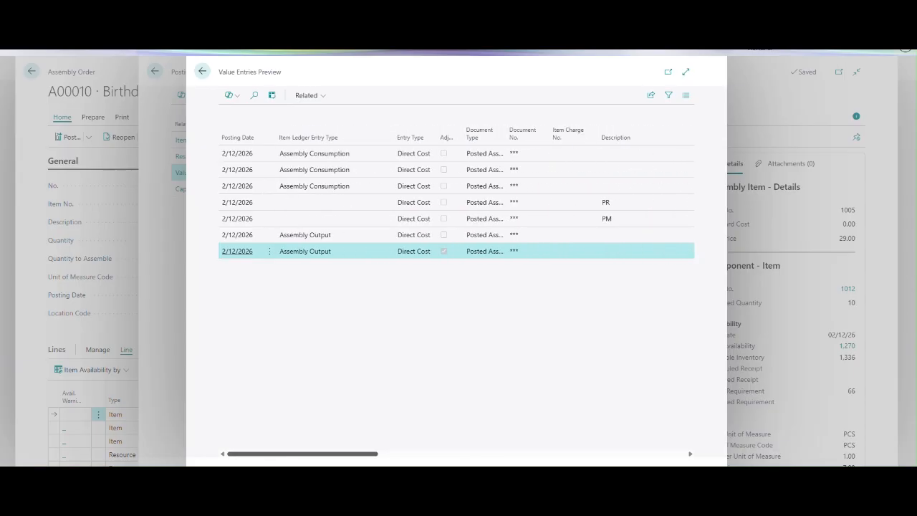
mouse_move(337, 455)
left_mouse_down()
mouse_move(639, 454)
mouse_move(331, 455)
left_mouse_up()
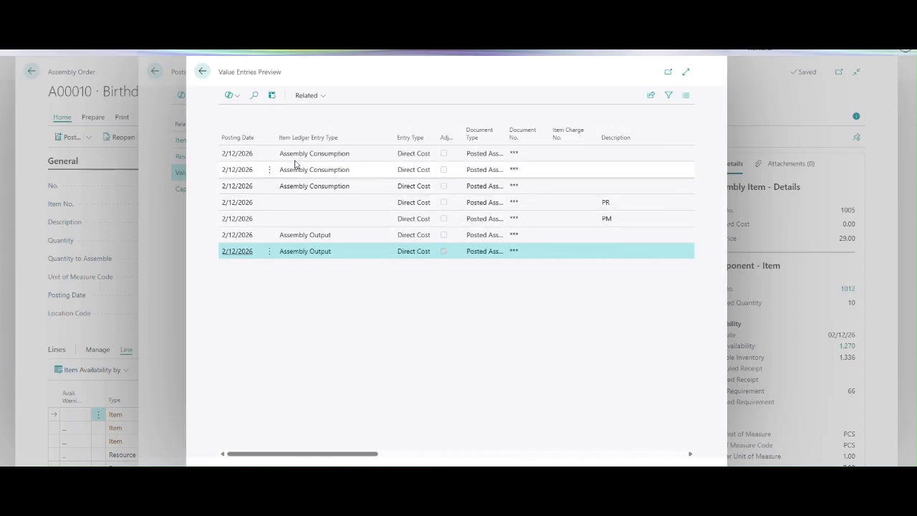
left_click(498, 240)
left_click_drag(337, 452, 479, 459)
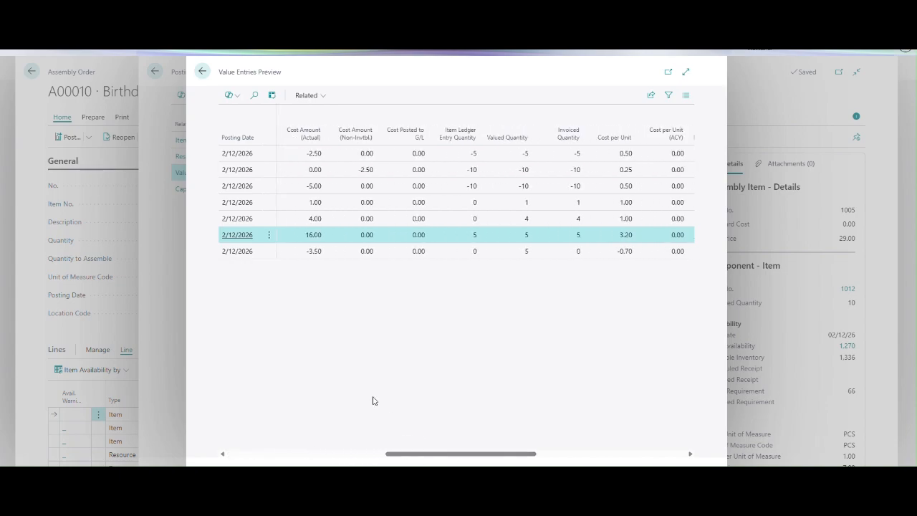
key("Escape")
key("Escape")
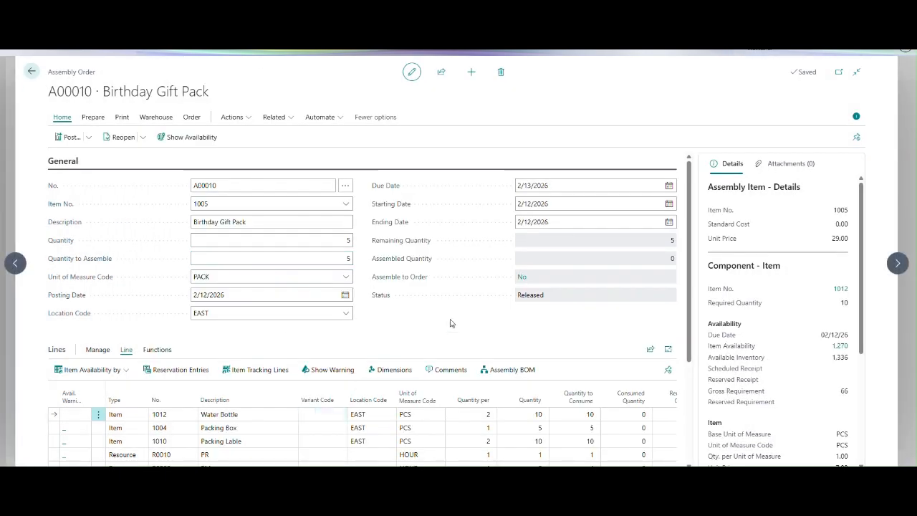
Set the Quantity to Consume of resource R0020 (PM) to 5 in the assembly order lines.
scroll(692, 331, "down", 2)
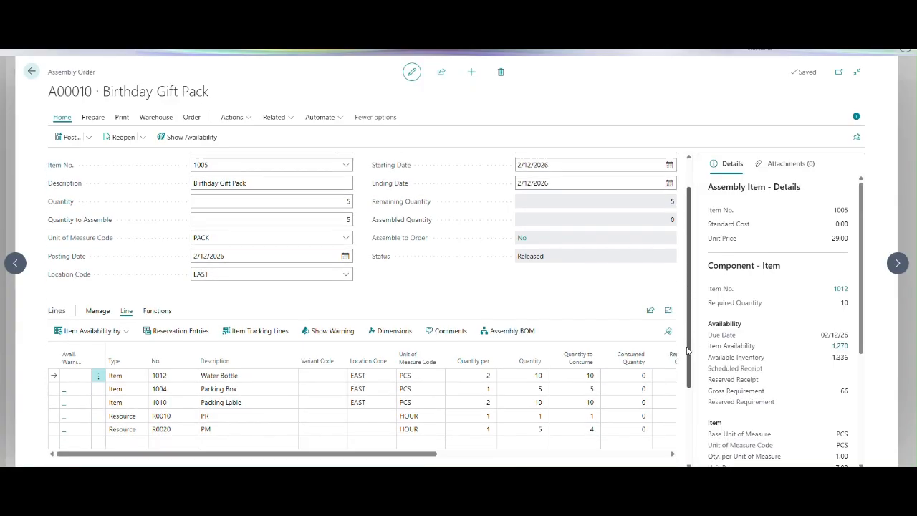
left_click(573, 371)
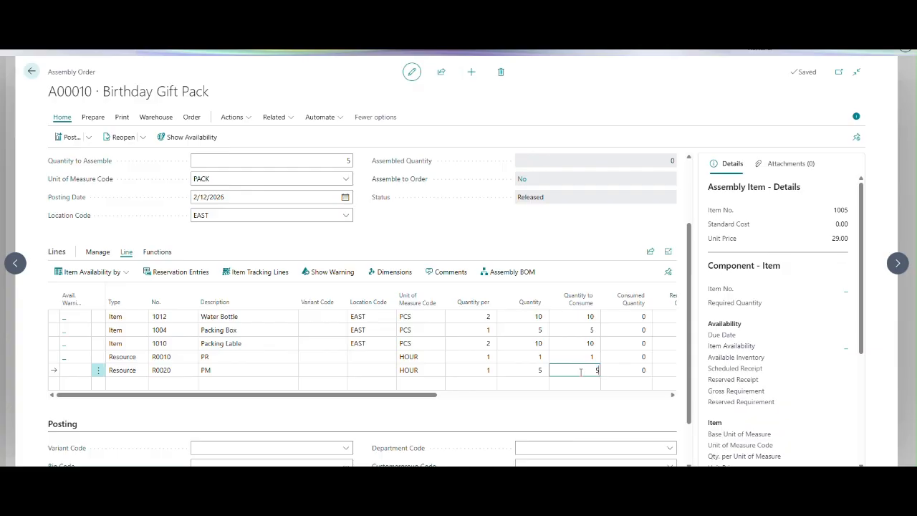
type("5")
key("Tab")
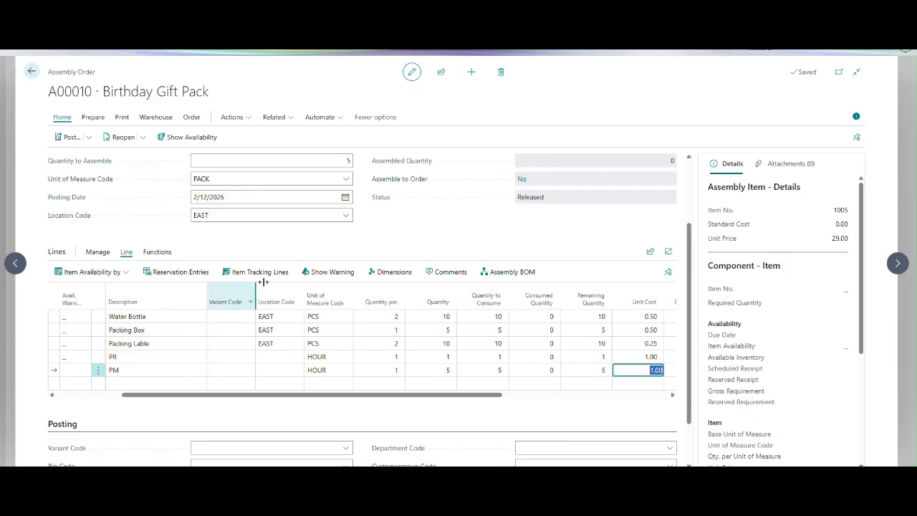
Preview the assembly order's posting again and check the capacity ledger entries for resources PM and PR.
left_click(88, 136)
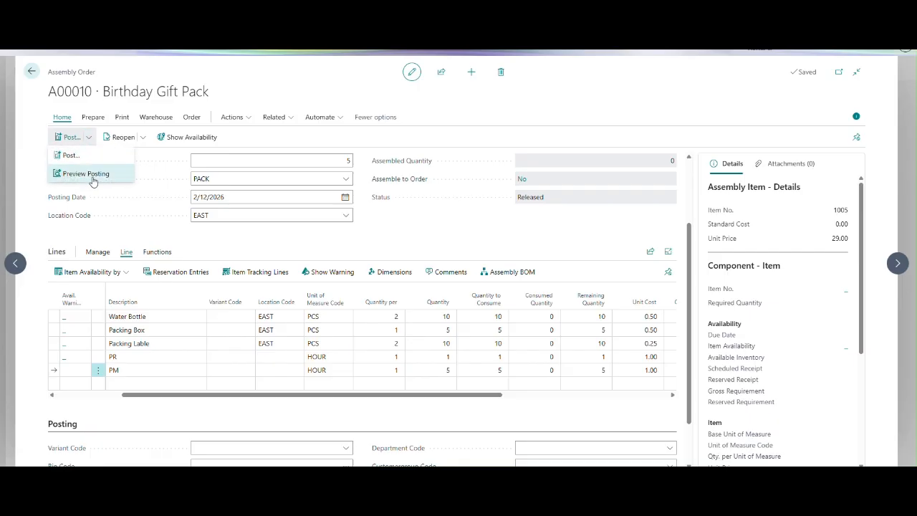
left_click(92, 174)
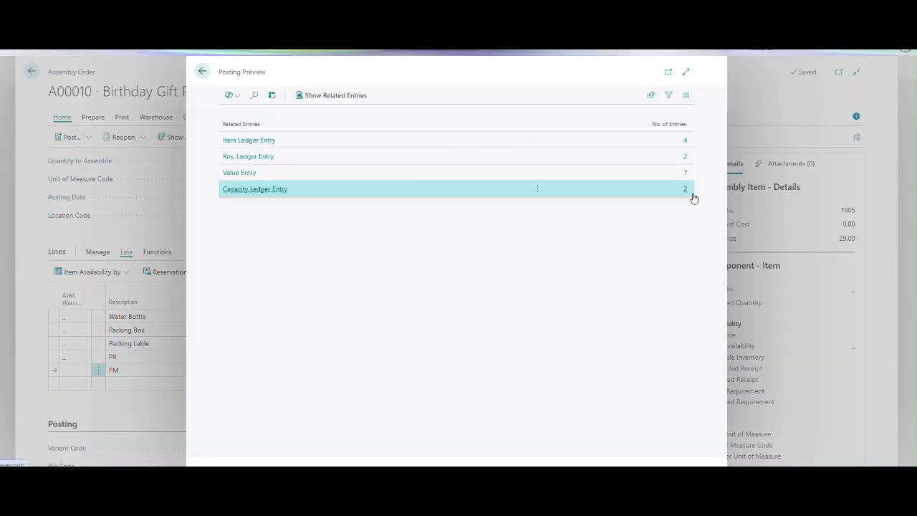
left_click(686, 190)
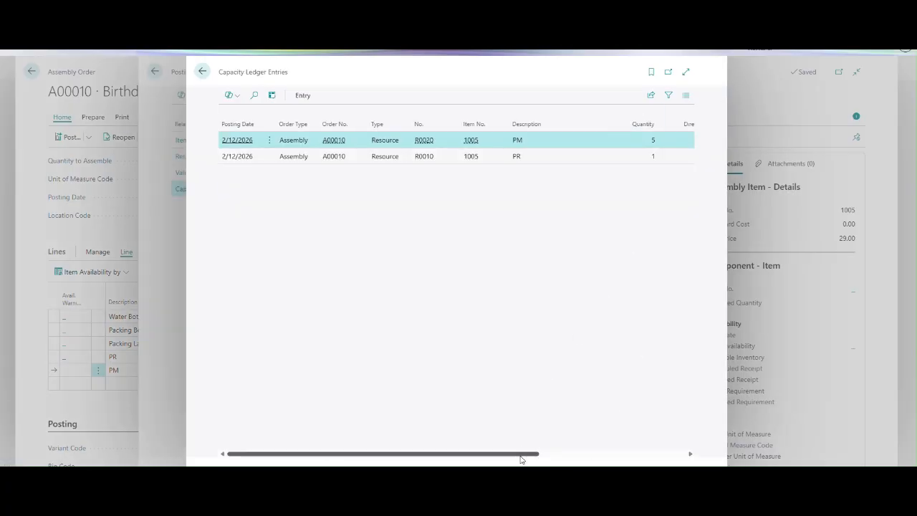
left_click_drag(522, 454, 670, 454)
key("Escape")
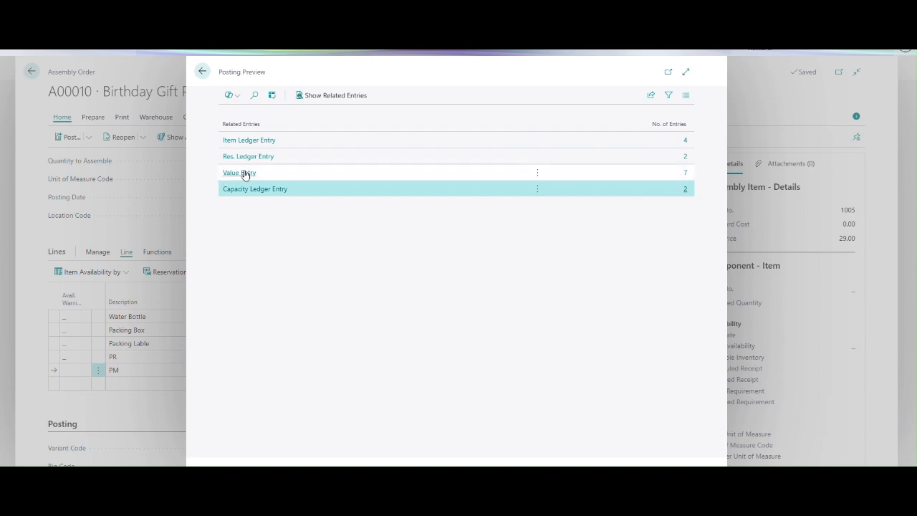
Examine the entry types, actual and non-inventoriable cost amounts and cost per unit in the new value entries preview.
left_click(686, 174)
left_click(687, 173)
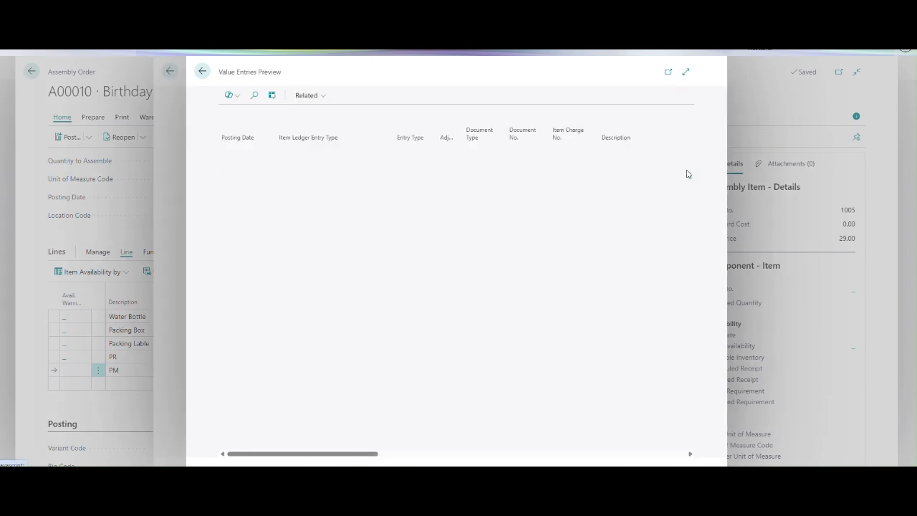
left_click_drag(330, 453, 473, 387)
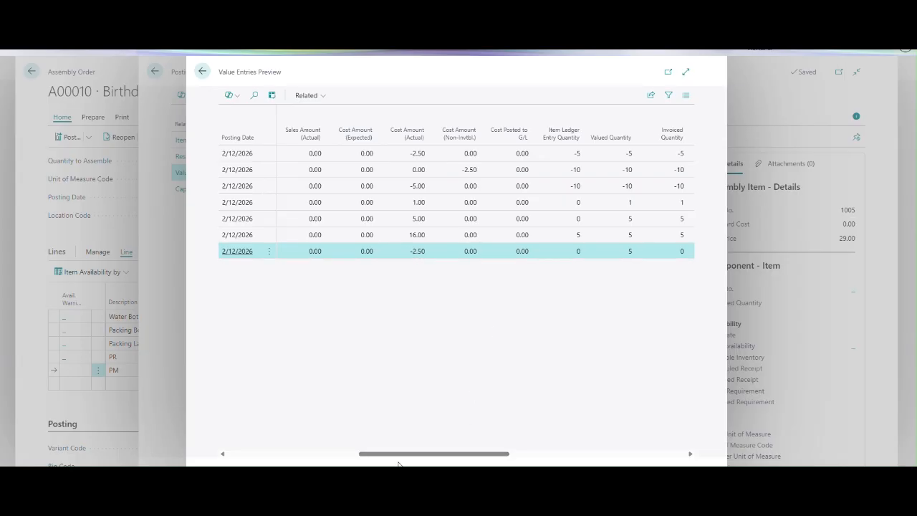
left_click_drag(413, 454, 245, 446)
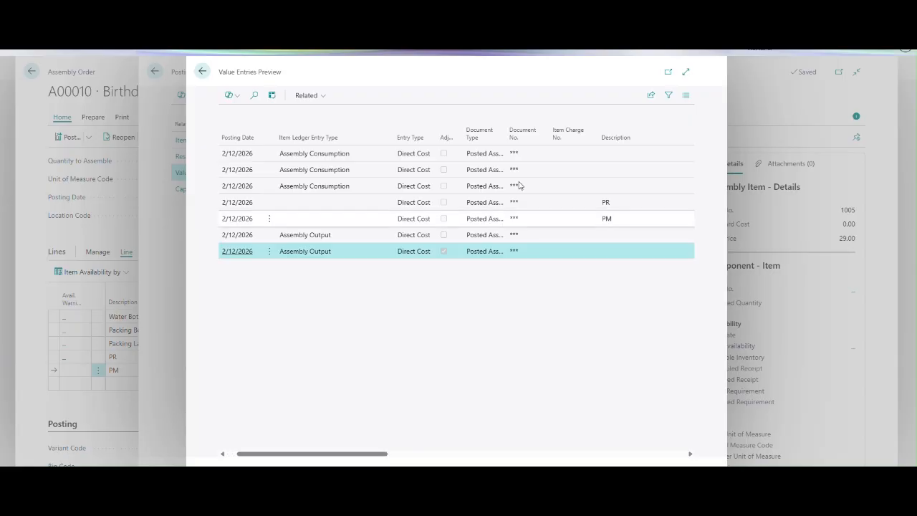
left_click_drag(510, 118, 570, 117)
left_click_drag(358, 454, 439, 454)
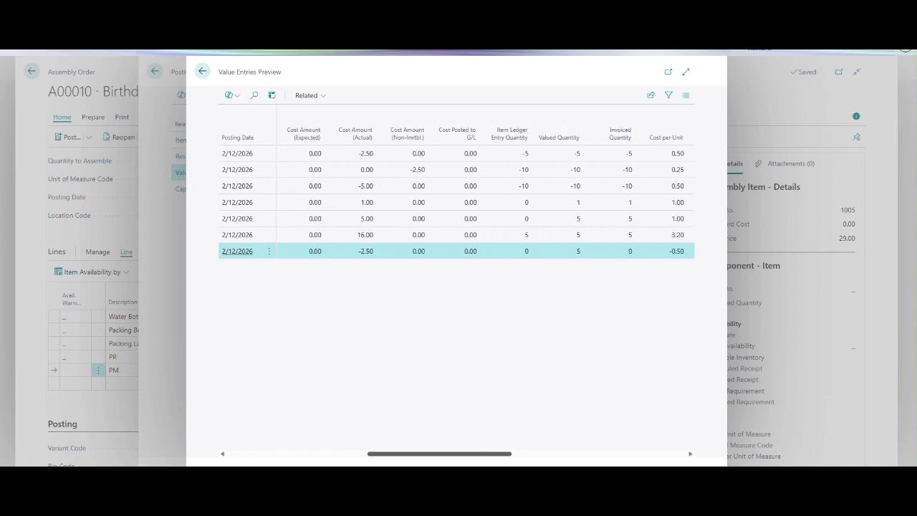
mouse_move(446, 453)
left_mouse_down()
mouse_move(406, 453)
mouse_move(442, 454)
left_mouse_up()
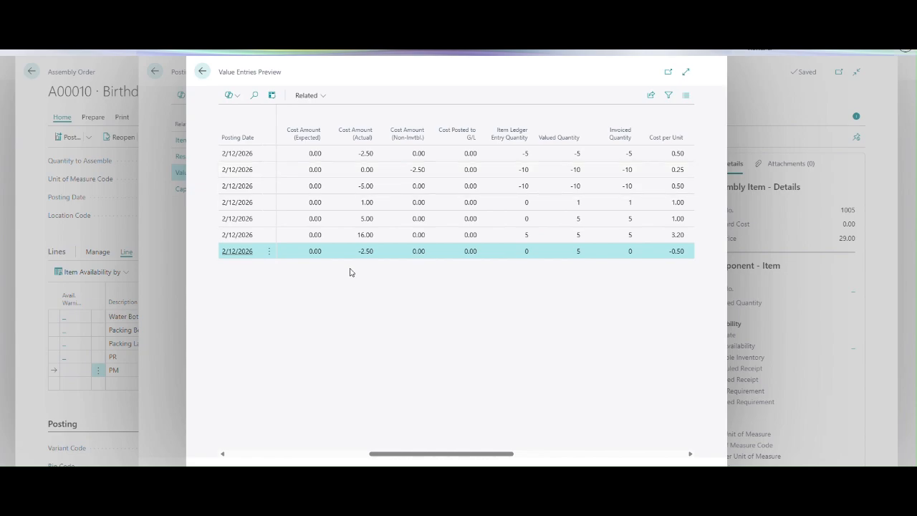
Examine the quantities, actual costs and non-inventoriable costs in the item ledger entries preview of the assembly order.
key("Escape")
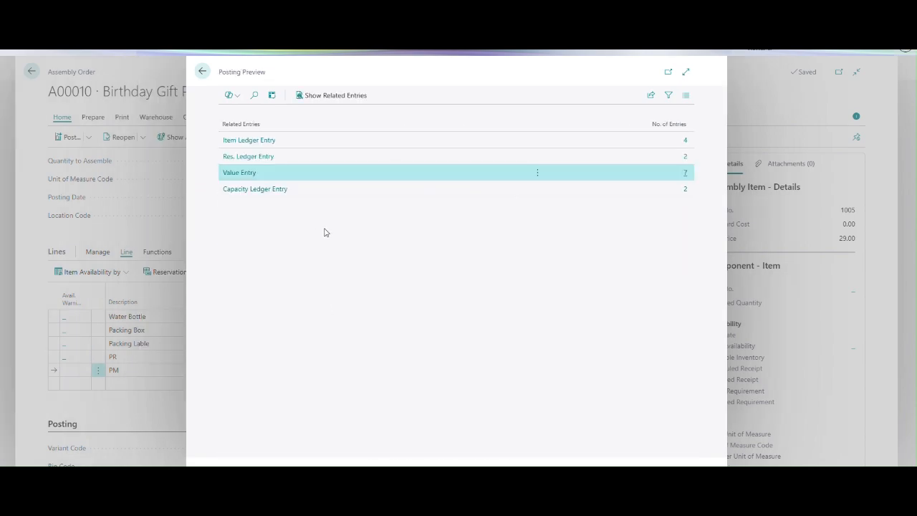
left_click(685, 141)
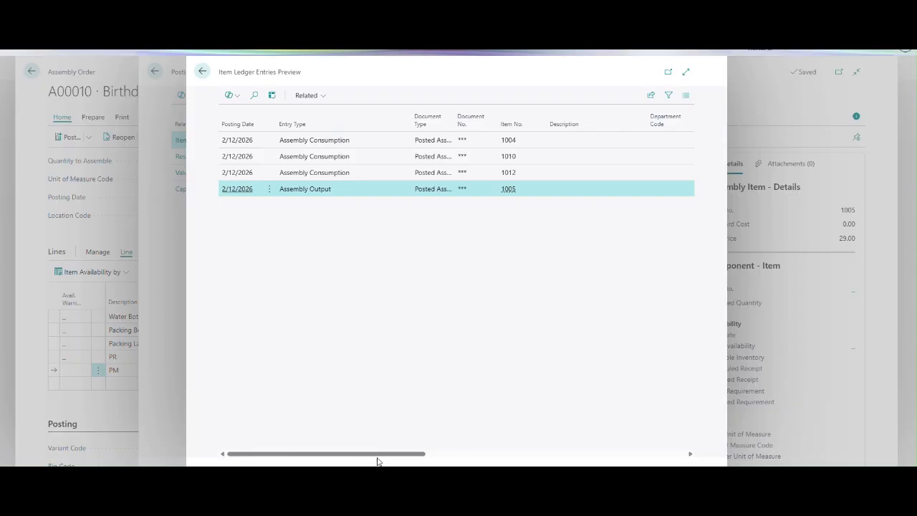
left_click_drag(379, 461, 641, 453)
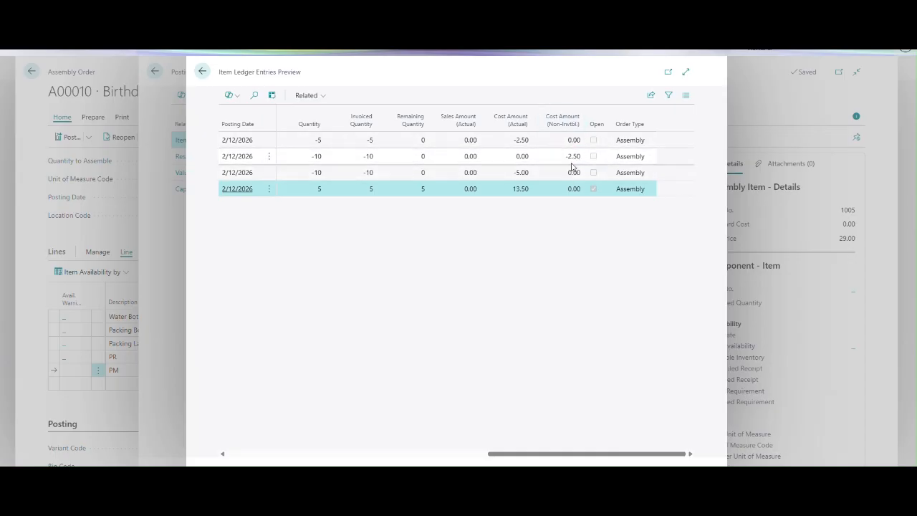
key("Escape")
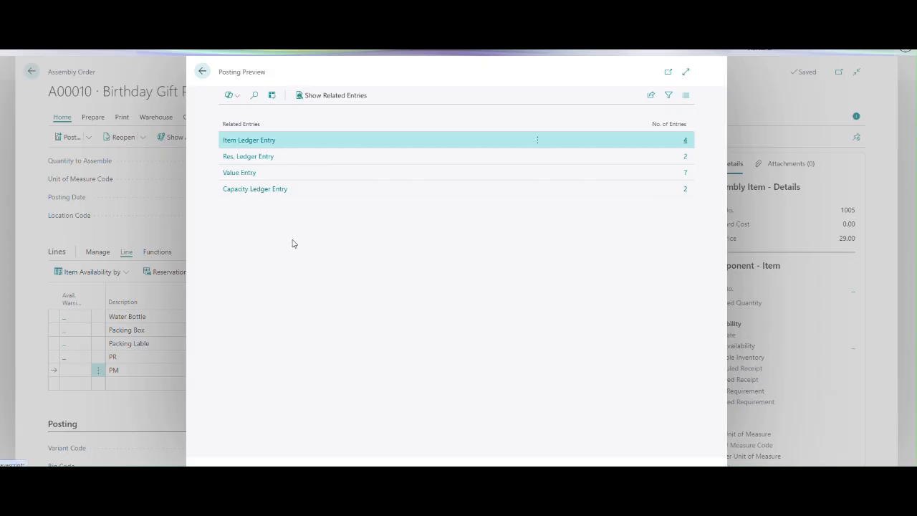
Leave the posting preview, post the Birthday Gift Pack assembly order and return to the items list.
key("Escape")
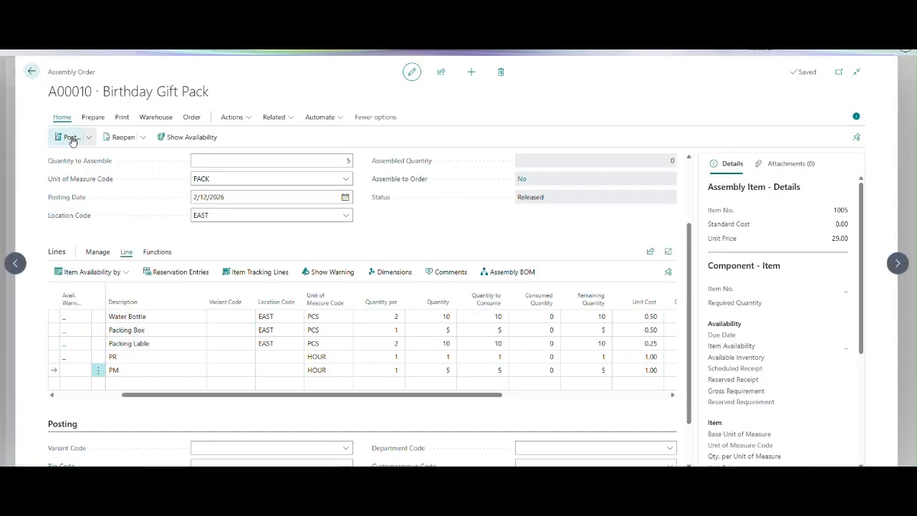
left_click(82, 141)
left_click(496, 285)
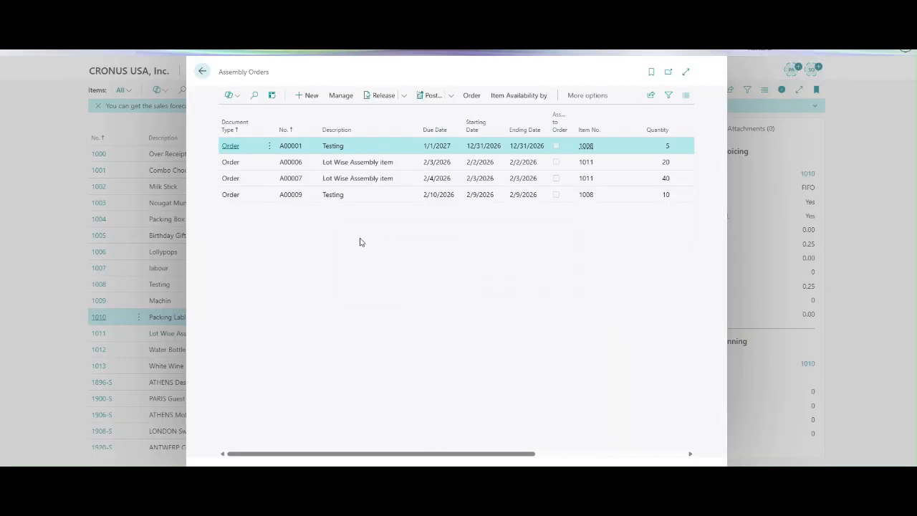
key("Escape")
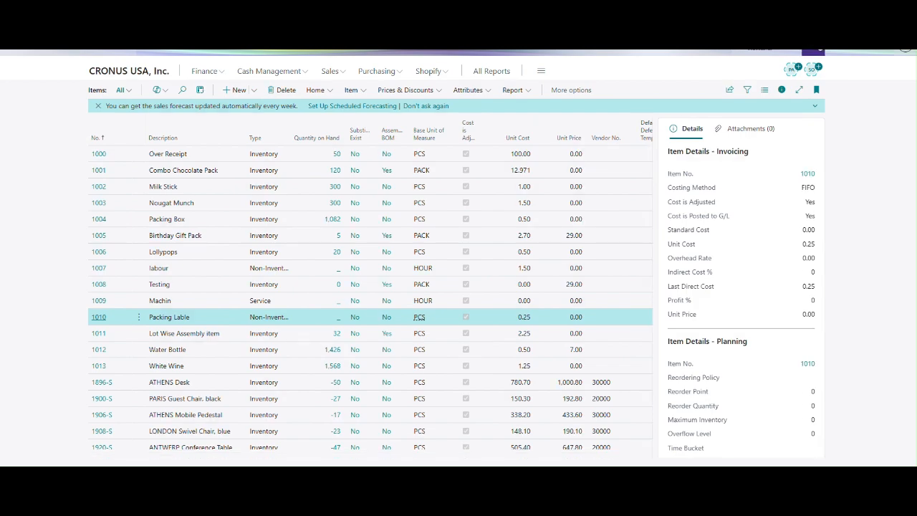
Search for the Posted Assembly Orders list and find the entries related to posted order A00018.
left_click(819, 50)
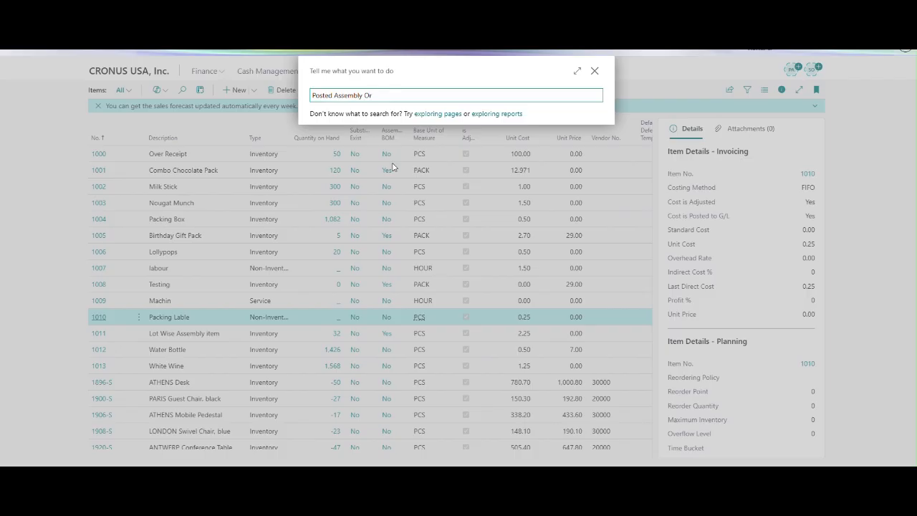
left_click(360, 136)
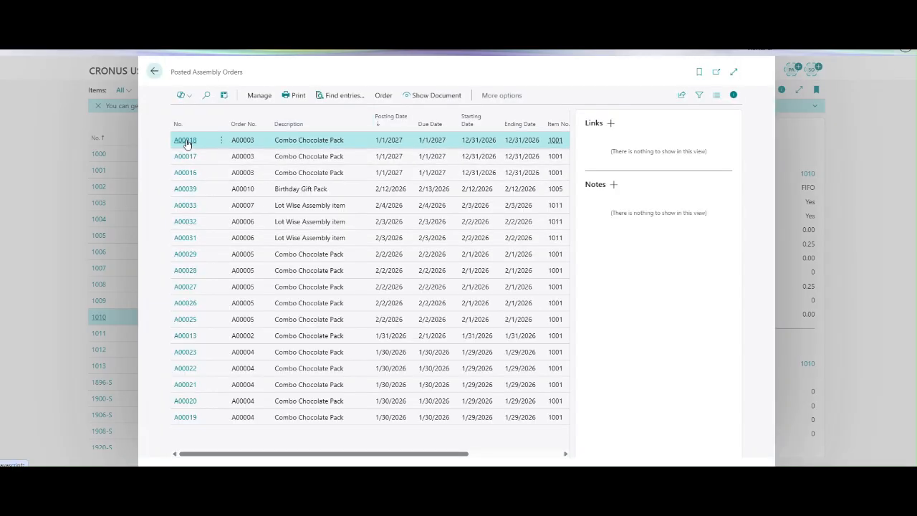
left_click(186, 141)
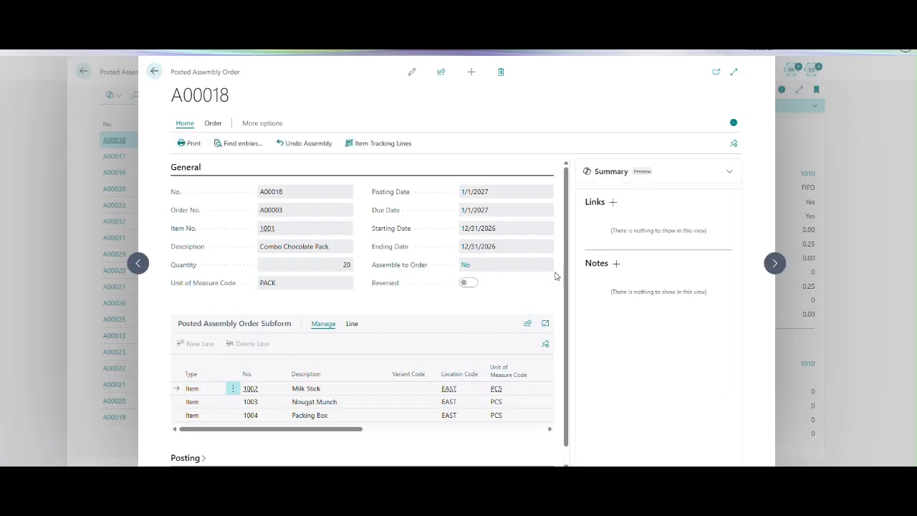
scroll(538, 330, "down", 1)
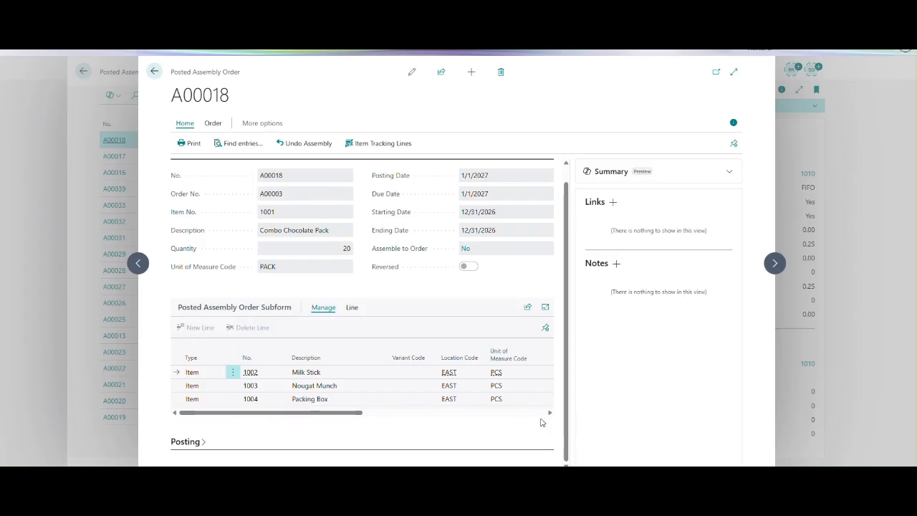
left_click(239, 146)
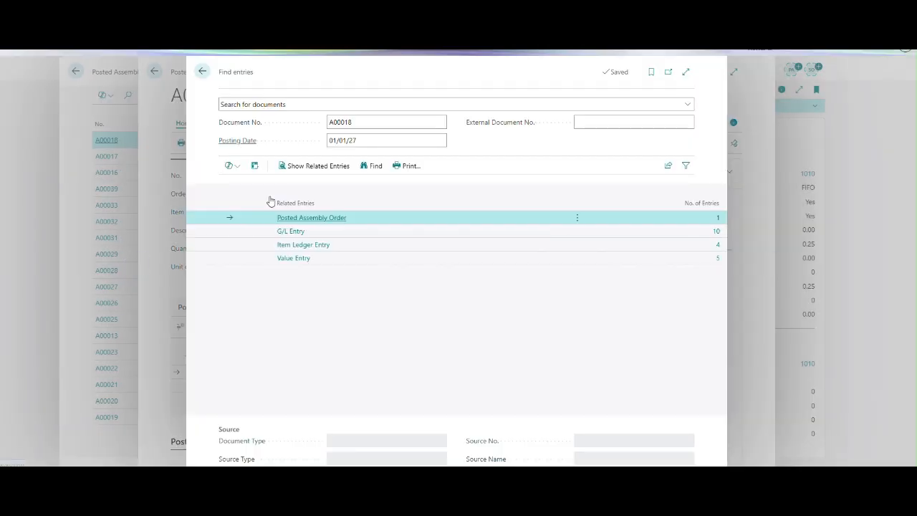
Review the G/L, item ledger and value entries of posted order A00018, and return to the posted assembly orders list.
left_click(716, 235)
left_click(716, 236)
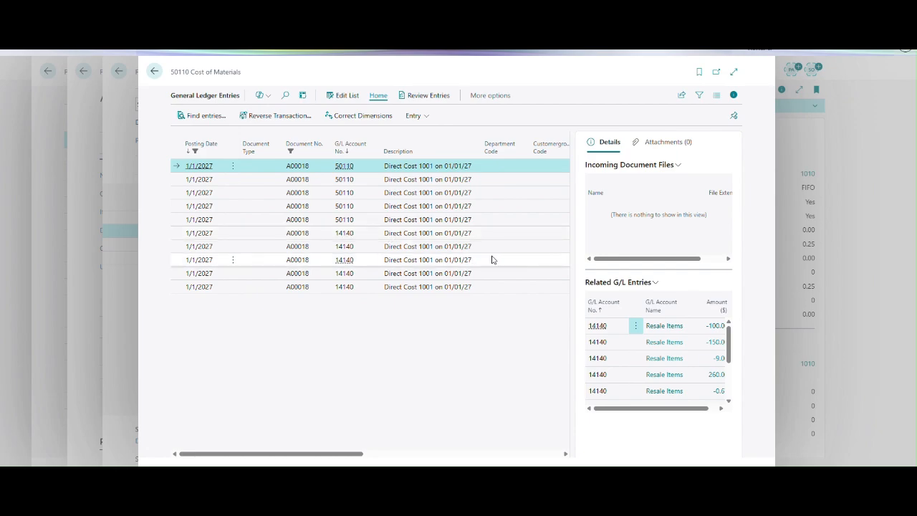
key("Escape")
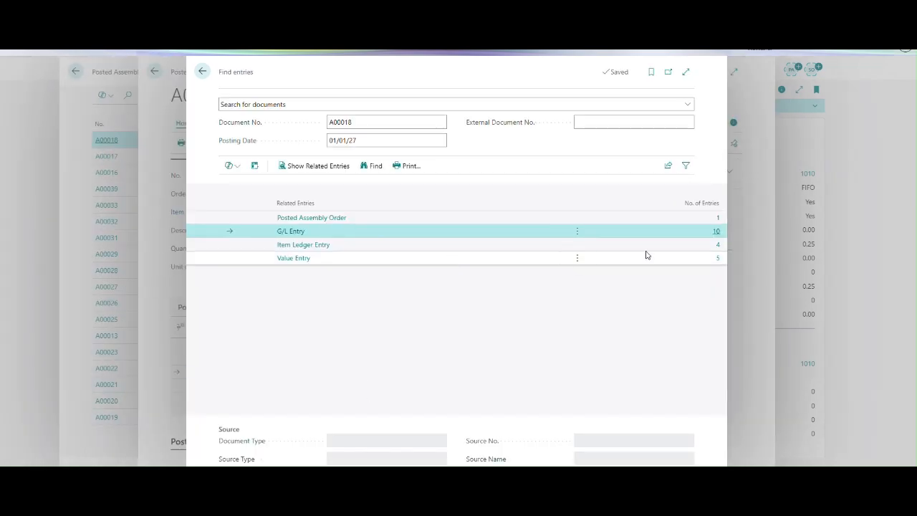
left_click(717, 249)
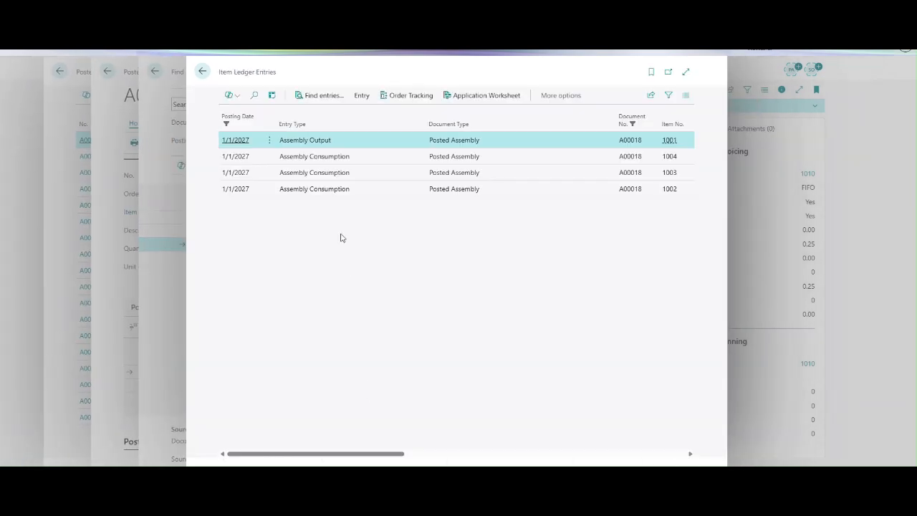
key("Escape")
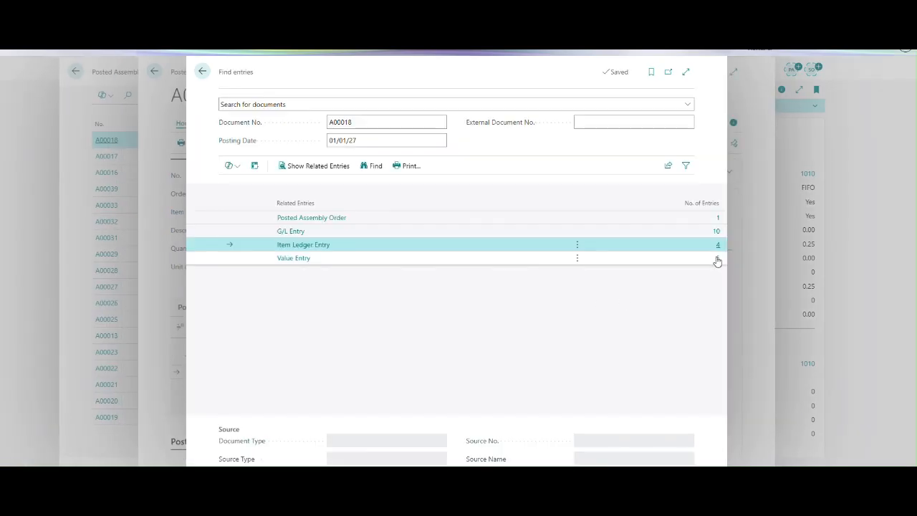
left_click(718, 259)
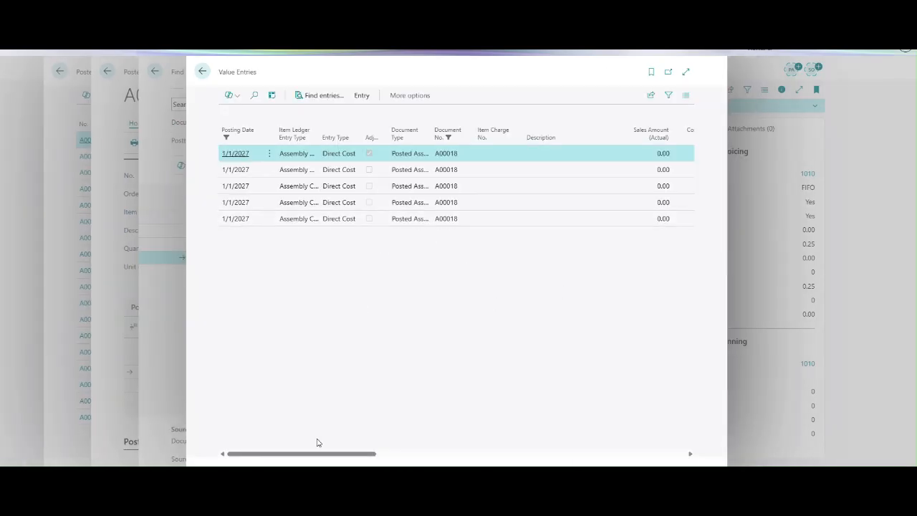
left_click_drag(350, 453, 668, 467)
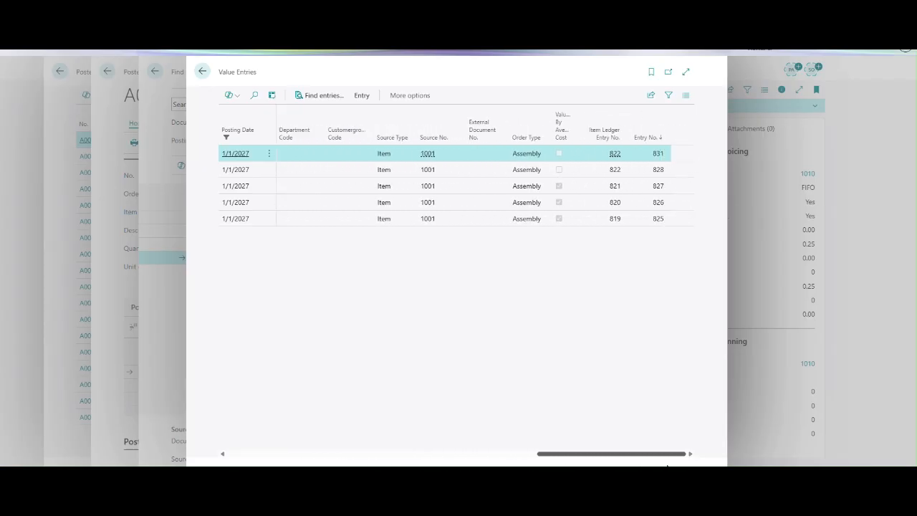
key("Escape")
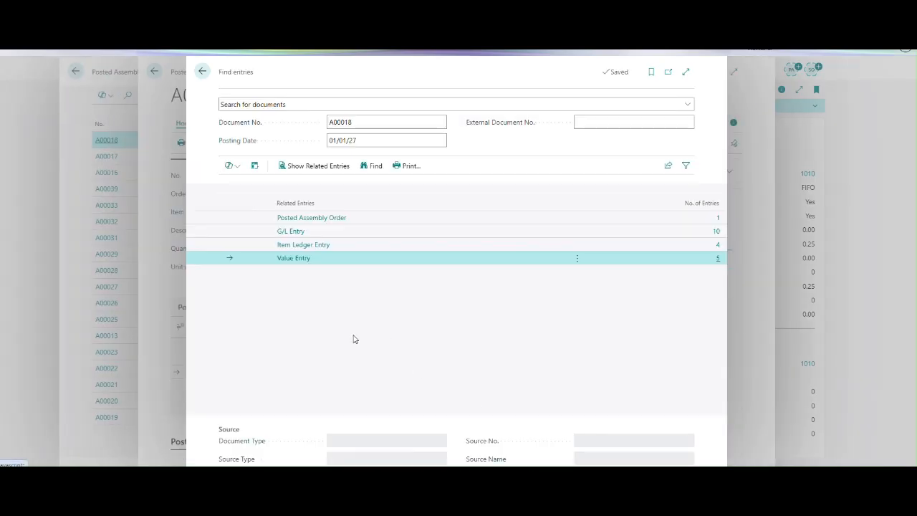
key("Escape")
key("Escape")
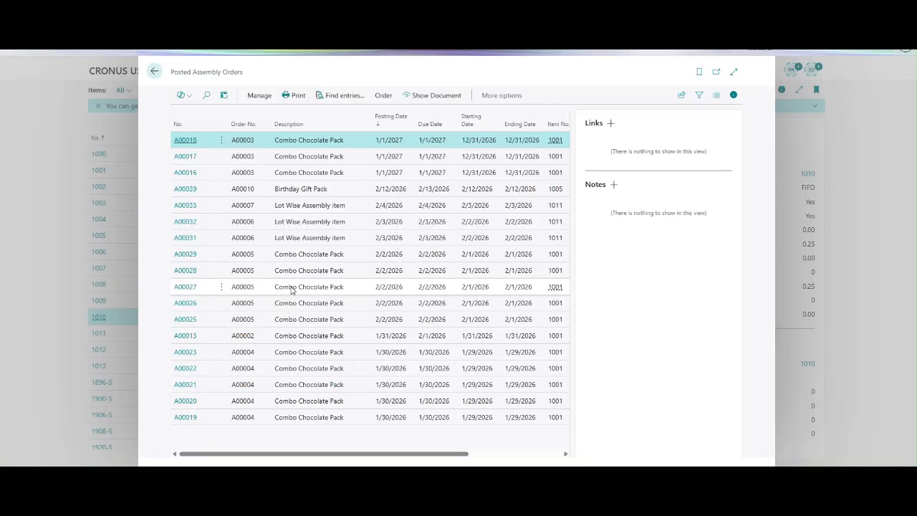
Sort the posted assembly orders by No. in descending order and open Birthday Gift Pack order A00039.
left_click(208, 124)
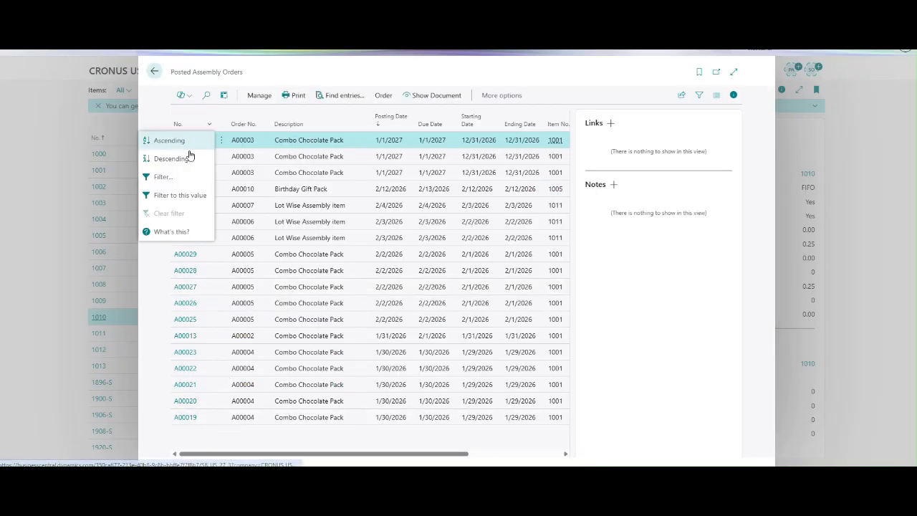
left_click(172, 160)
left_click(185, 141)
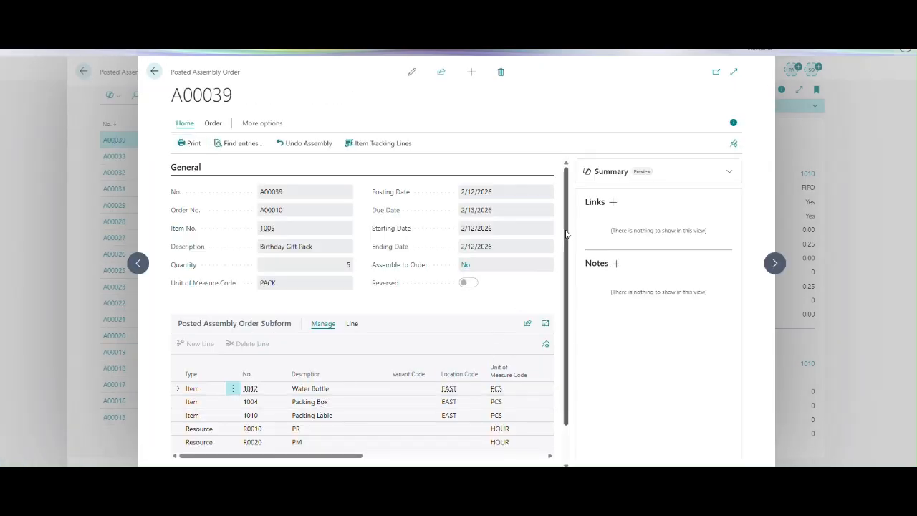
Check the lines and related entries of posted assembly order A00039, and return to the items list.
scroll(566, 234, "down", 1)
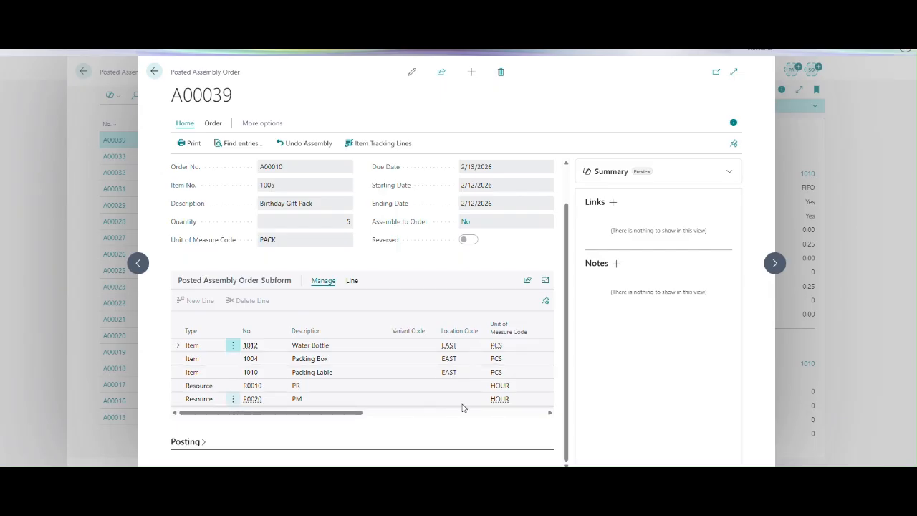
left_click(258, 140)
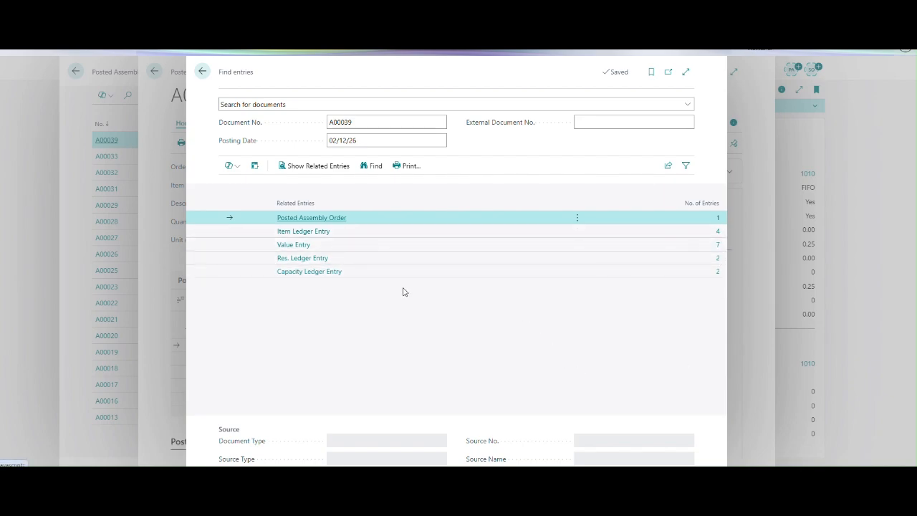
key("Escape")
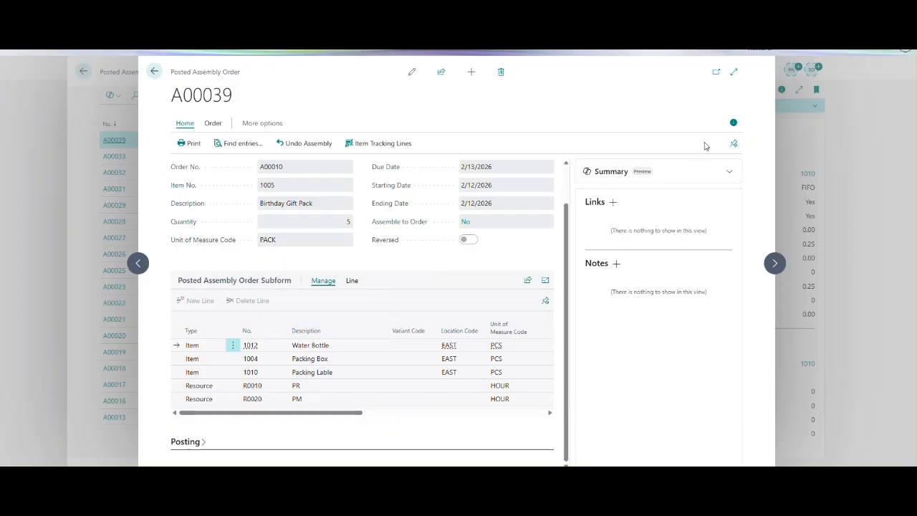
left_click(154, 71)
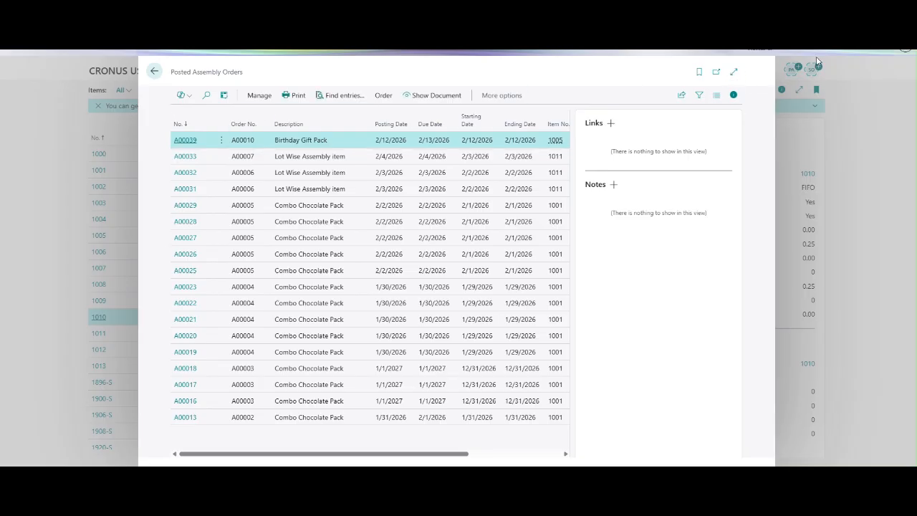
key("Escape")
Search for Assembly Order, open the Assembly Orders list and create a new assembly order.
key("alt+q")
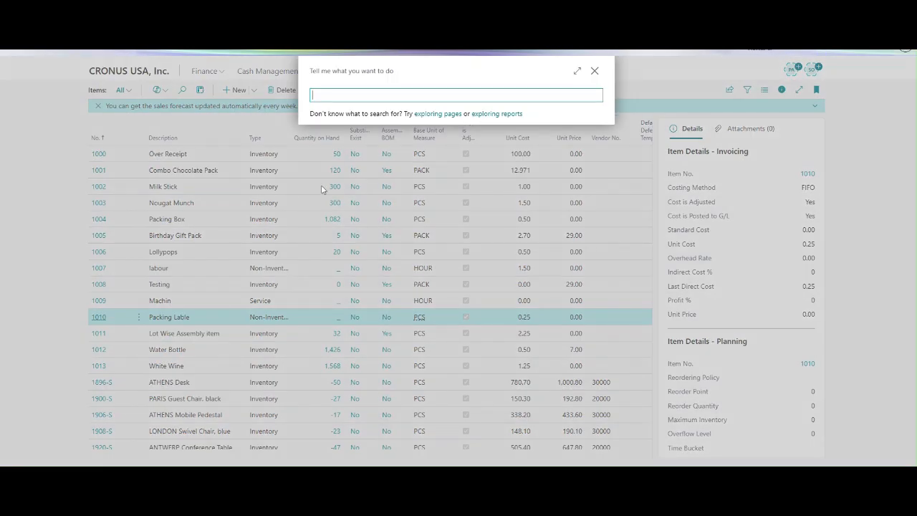
type("Assembly Order")
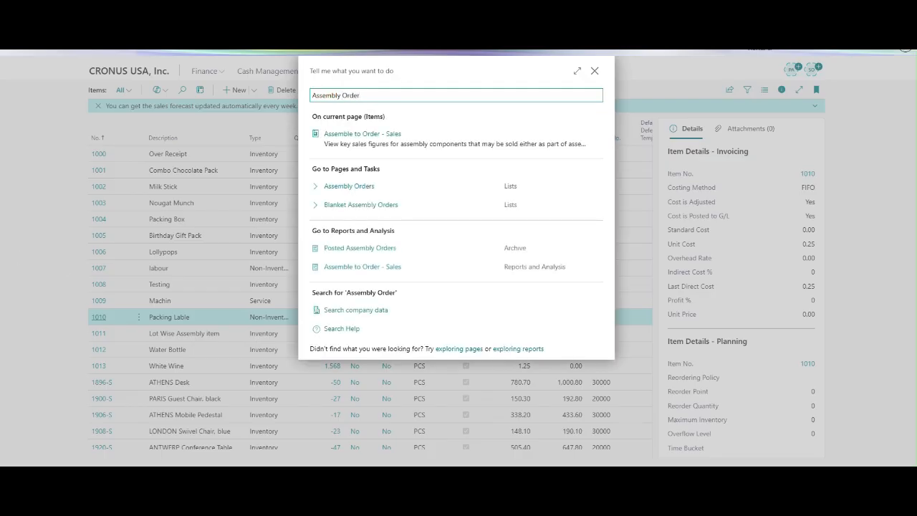
left_click(358, 188)
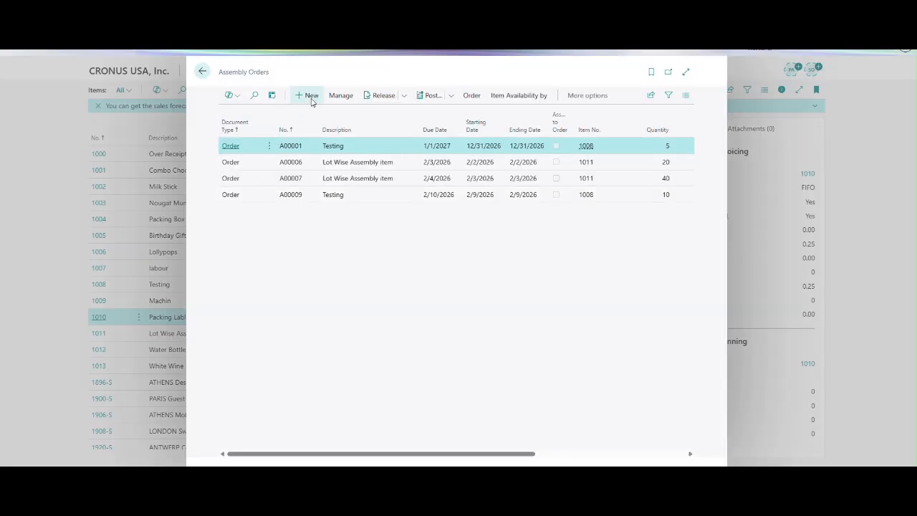
left_click(310, 98)
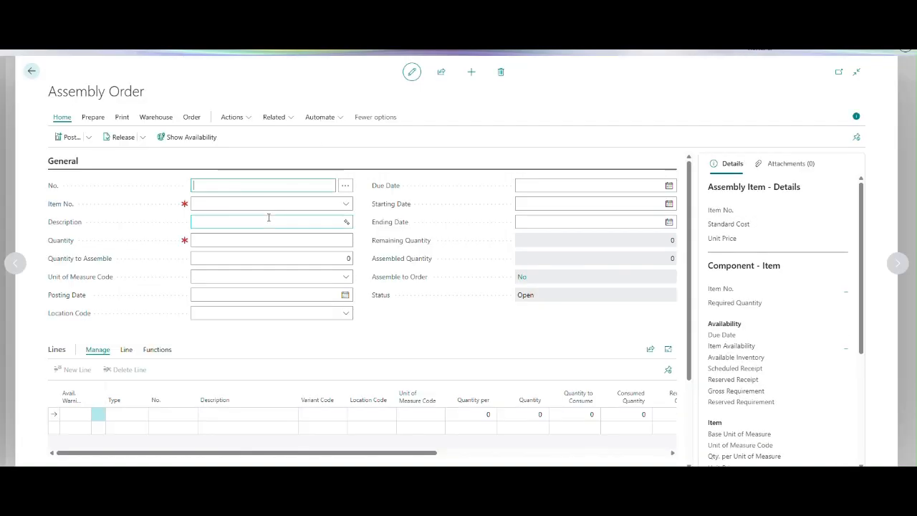
Set the new assembly order's item to 1005 and its quantity to 5, acknowledge the due date notice and show the component lines.
left_click(220, 202)
type("10")
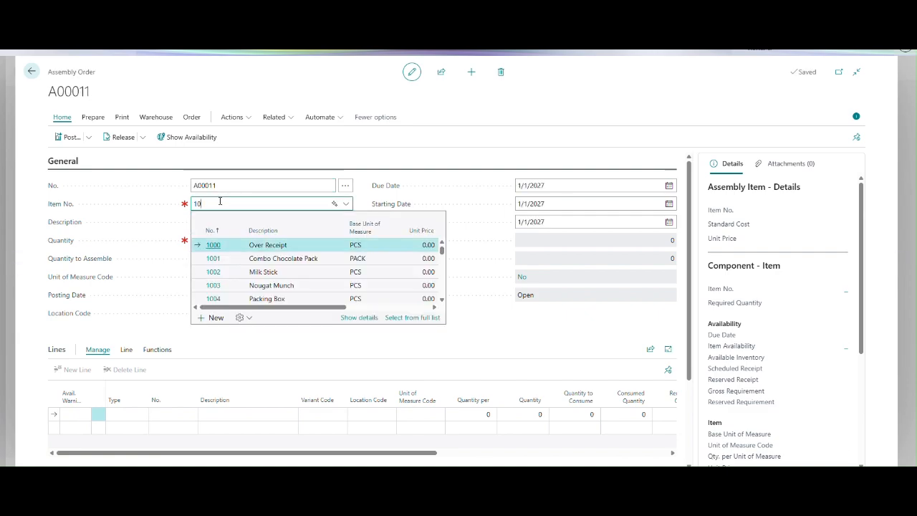
type("05")
key("Tab")
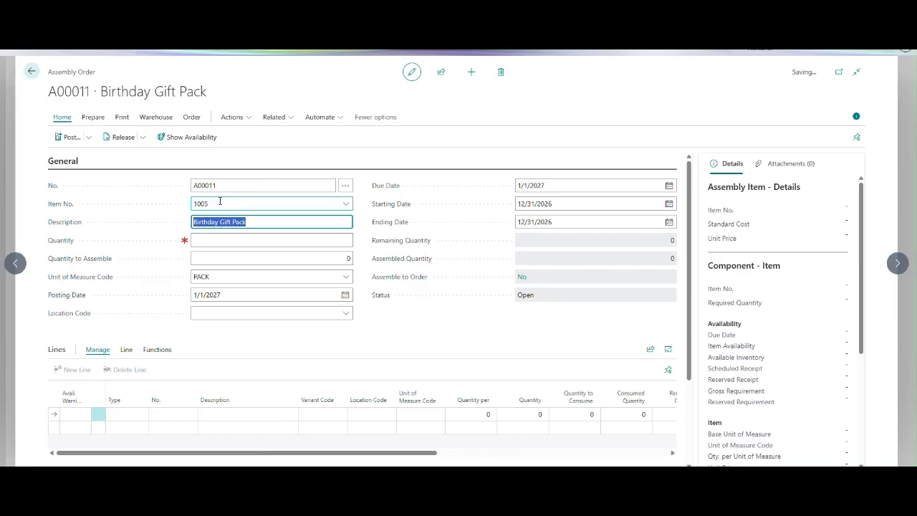
left_click(343, 238)
key("Tab")
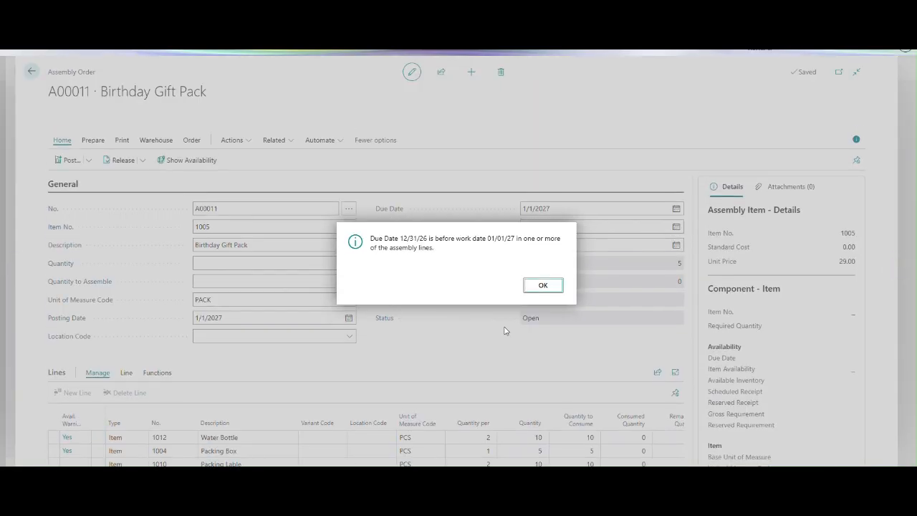
left_click(545, 284)
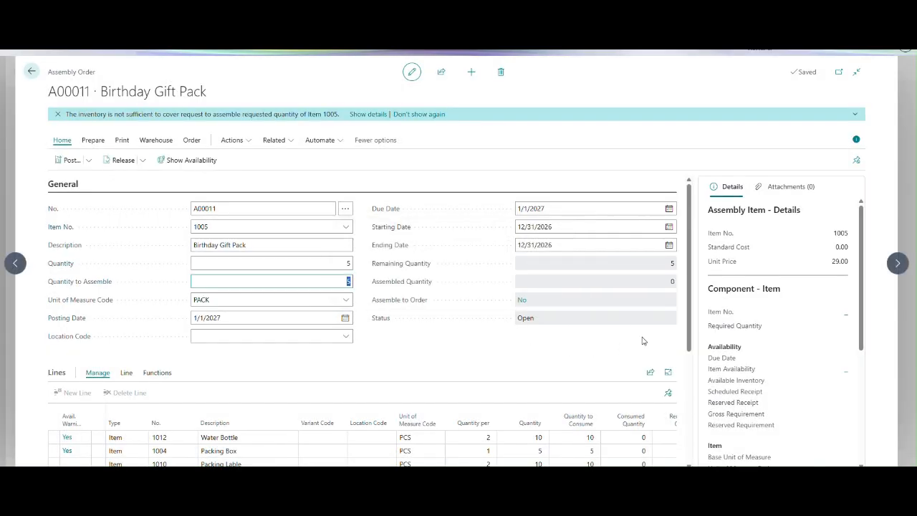
left_click_drag(688, 285, 679, 362)
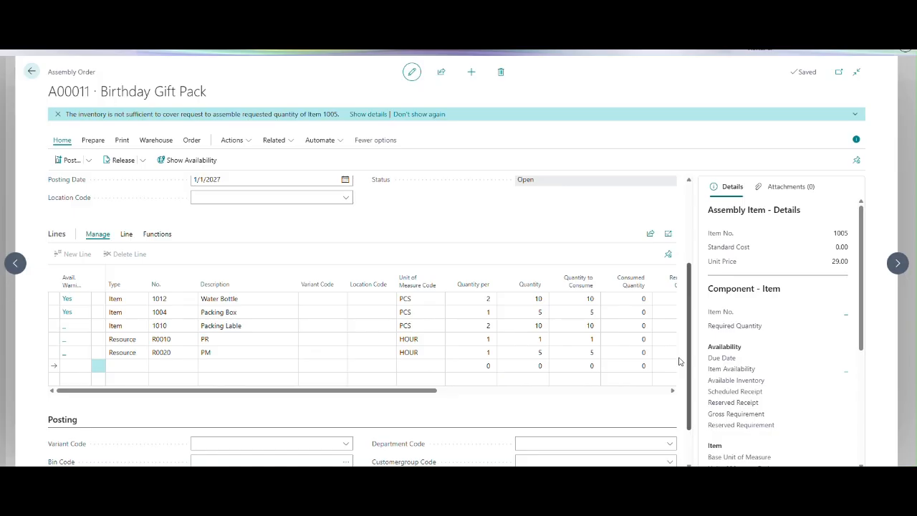
Open the order item's assembly BOM, delete the PM resource line R0020 and return to the assembly order.
scroll(679, 362, "up", 3)
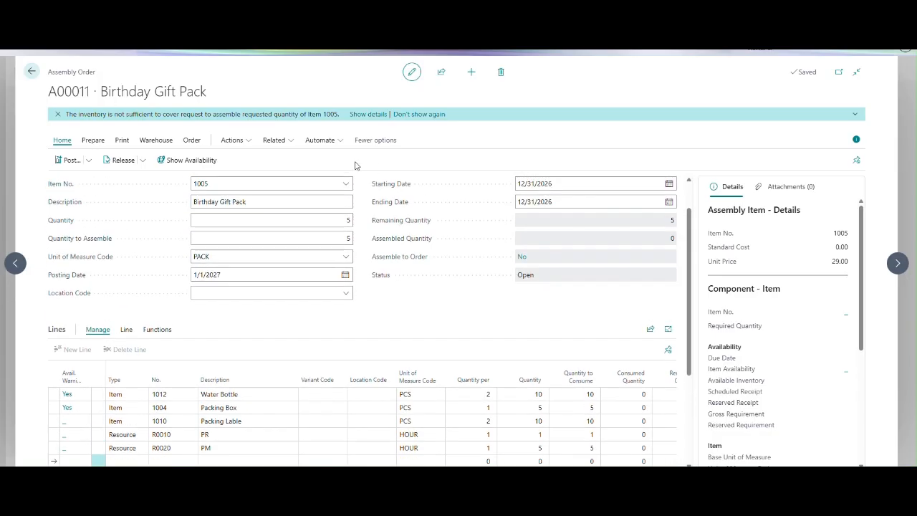
left_click(194, 141)
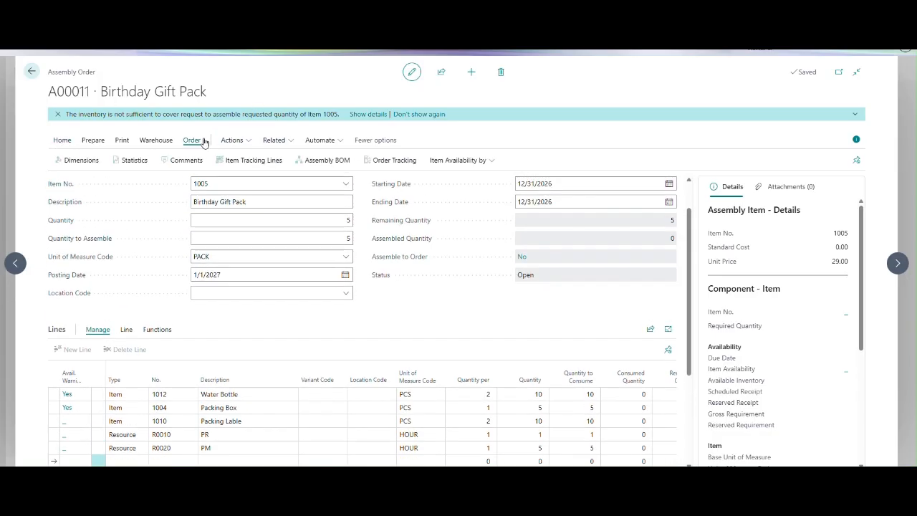
left_click(328, 162)
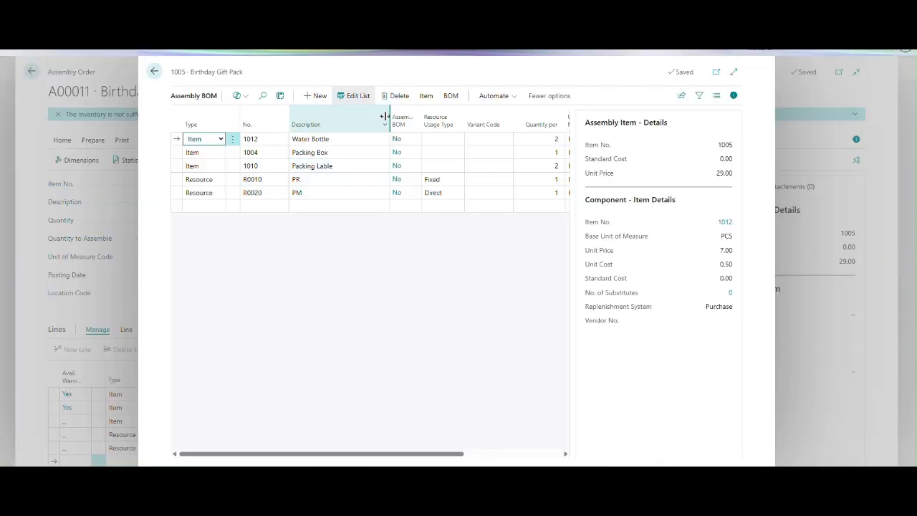
left_click(231, 194)
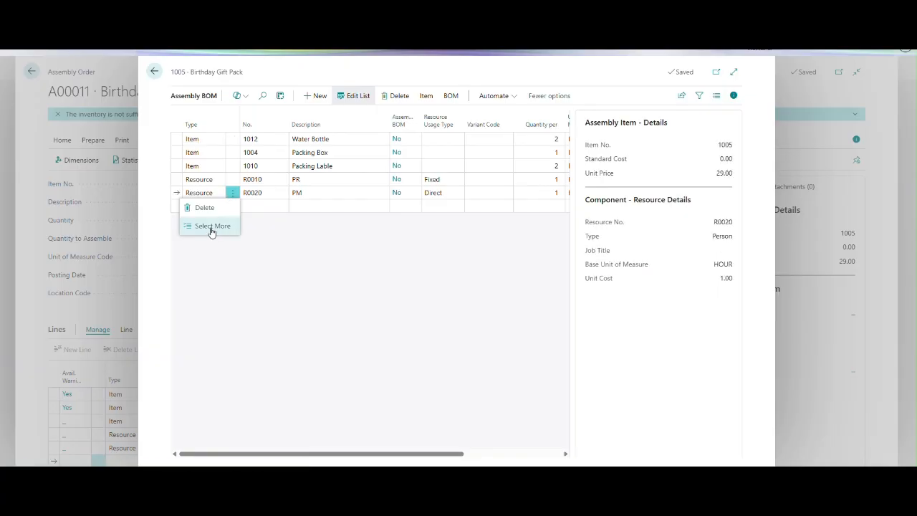
left_click(207, 210)
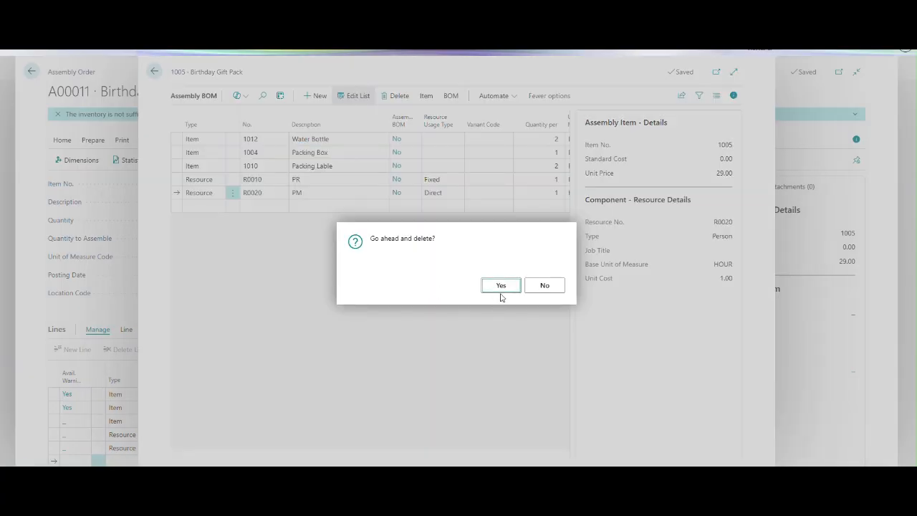
left_click(501, 291)
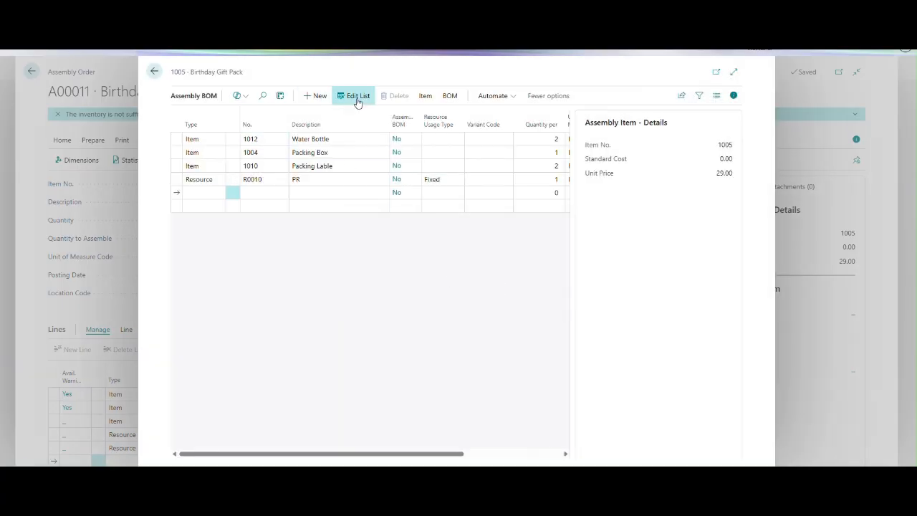
left_click(153, 71)
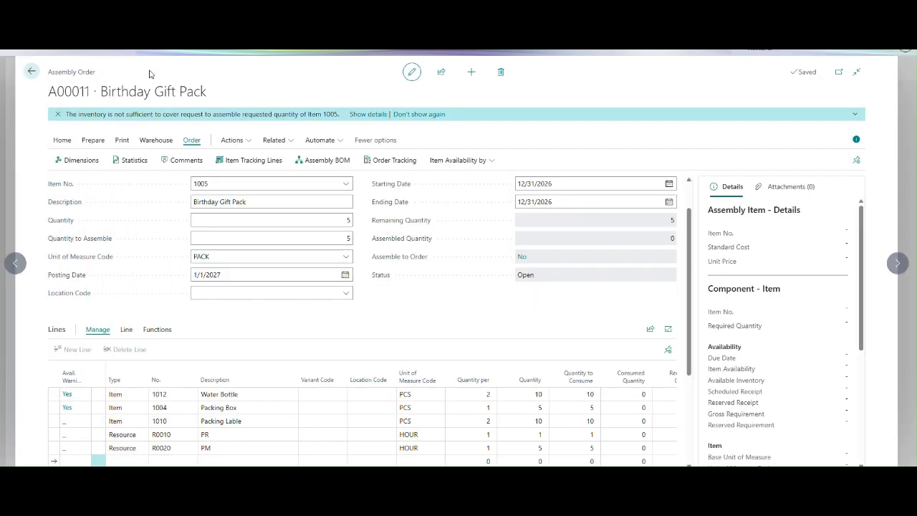
Refresh the assembly order's lines from the assembly BOM, acknowledge the due date notice and show the updated component lines.
left_click(203, 294)
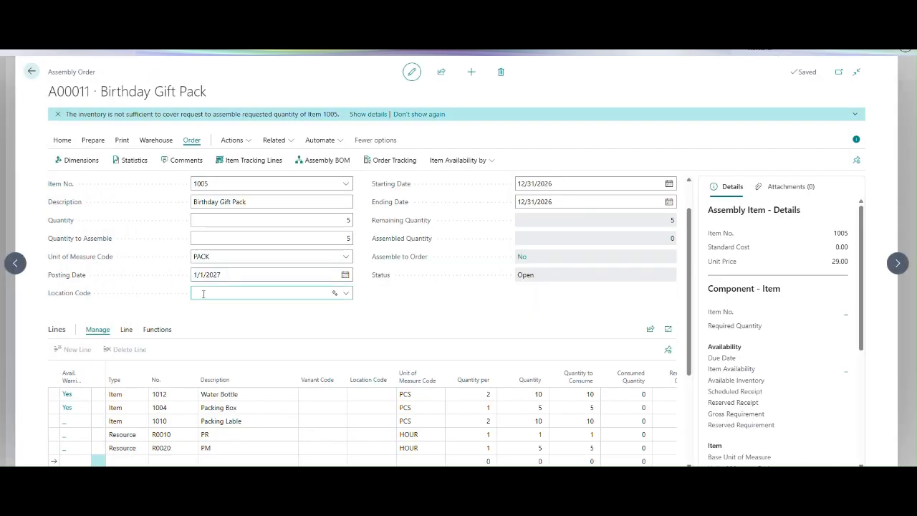
left_click(63, 140)
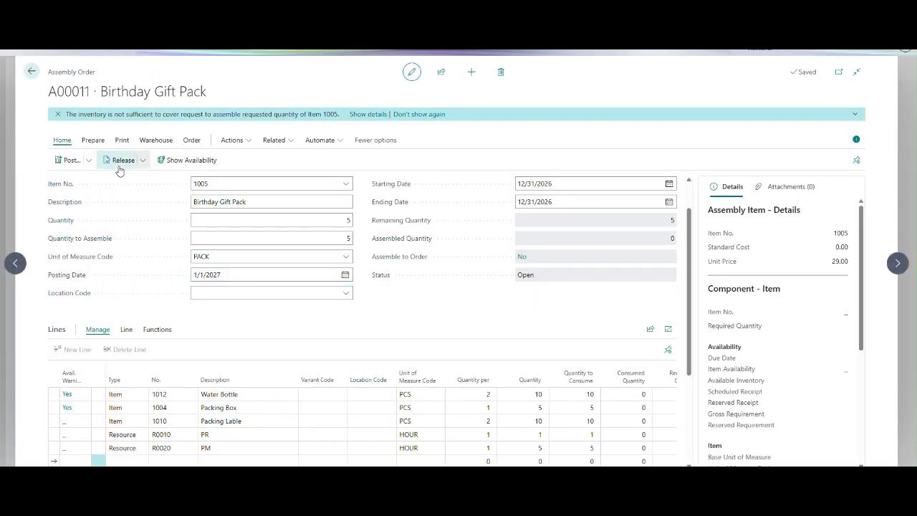
left_click(93, 141)
left_click(156, 162)
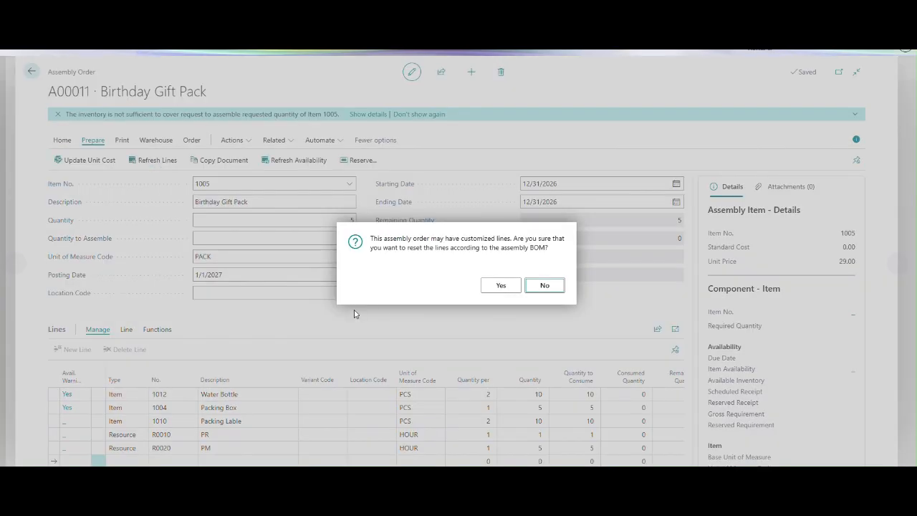
left_click(494, 288)
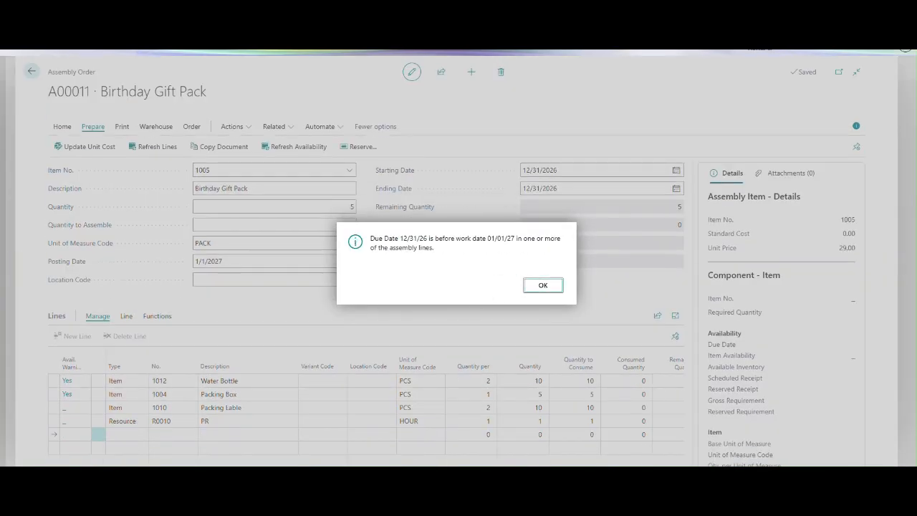
left_click(545, 284)
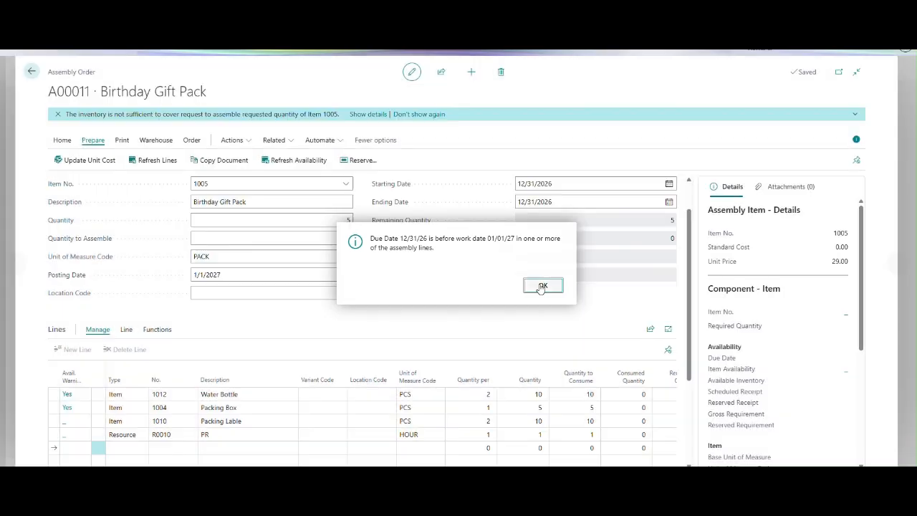
left_click(516, 437)
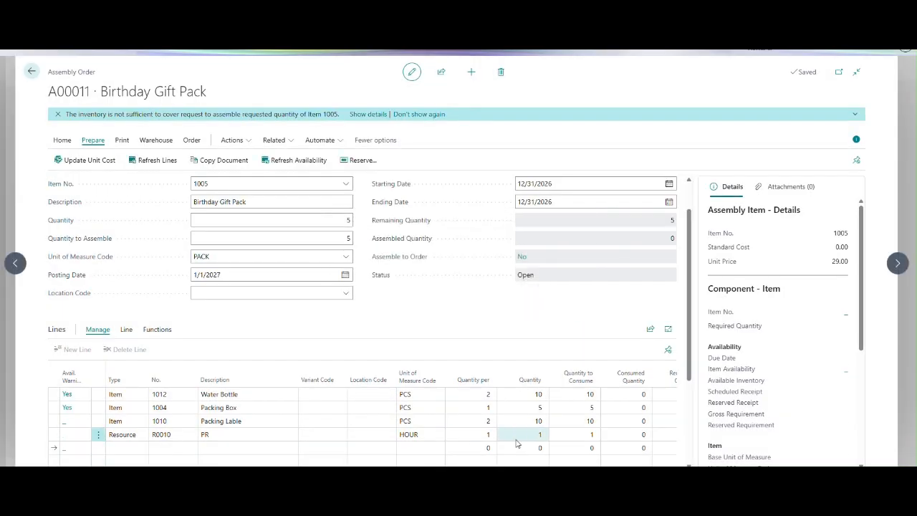
left_click_drag(690, 366, 687, 397)
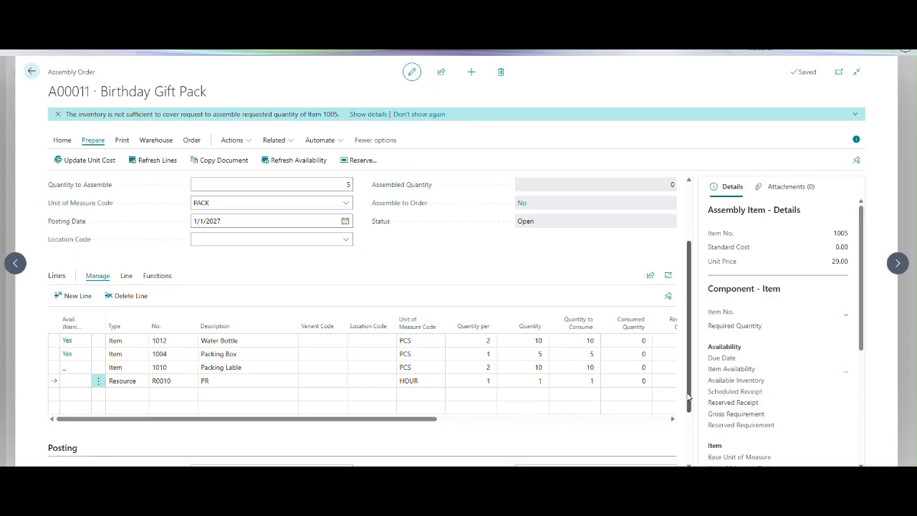